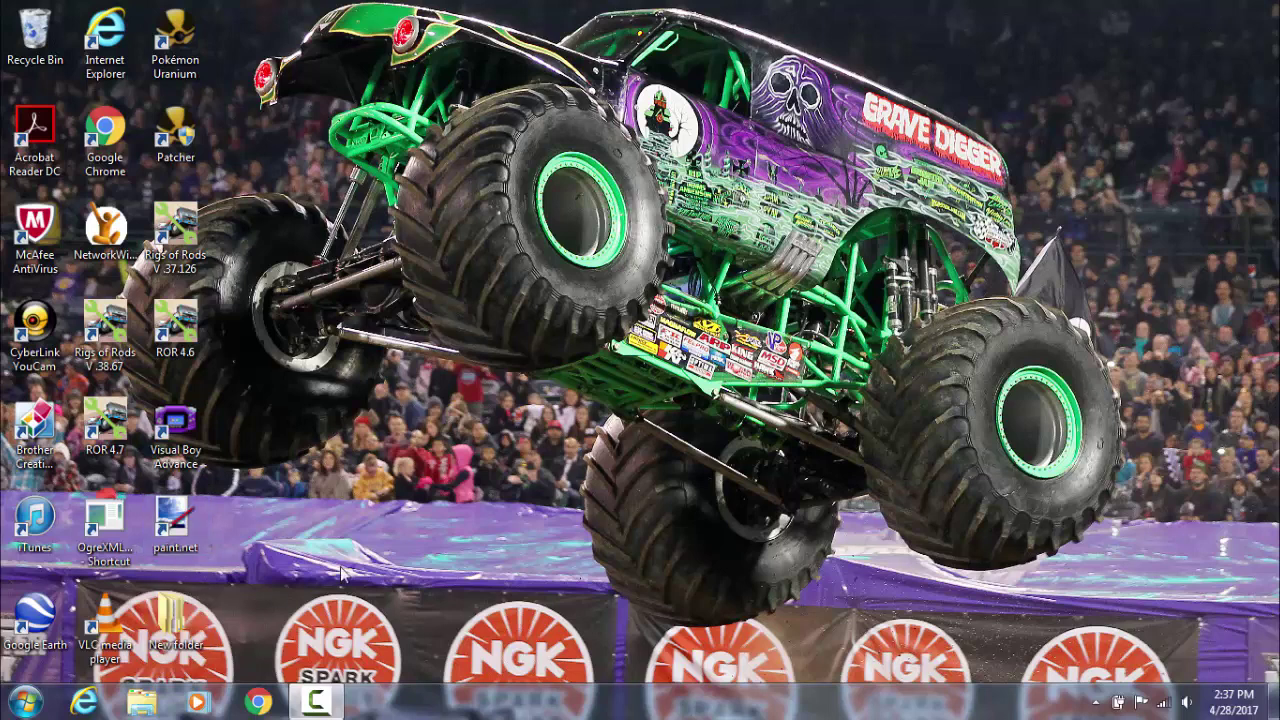
Navigate Explorer to Documents > Rigs of Rods 0.38 > vehicles.
left_click(141, 703)
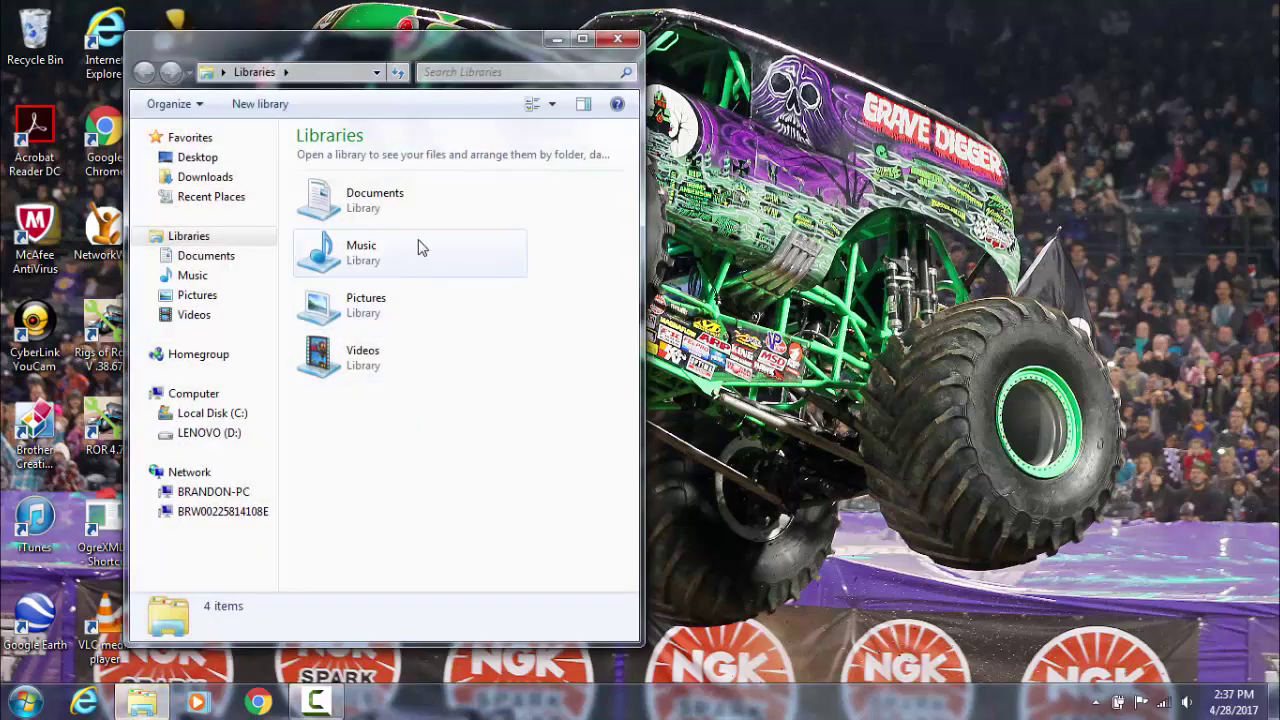
left_click(420, 224)
double_click(423, 211)
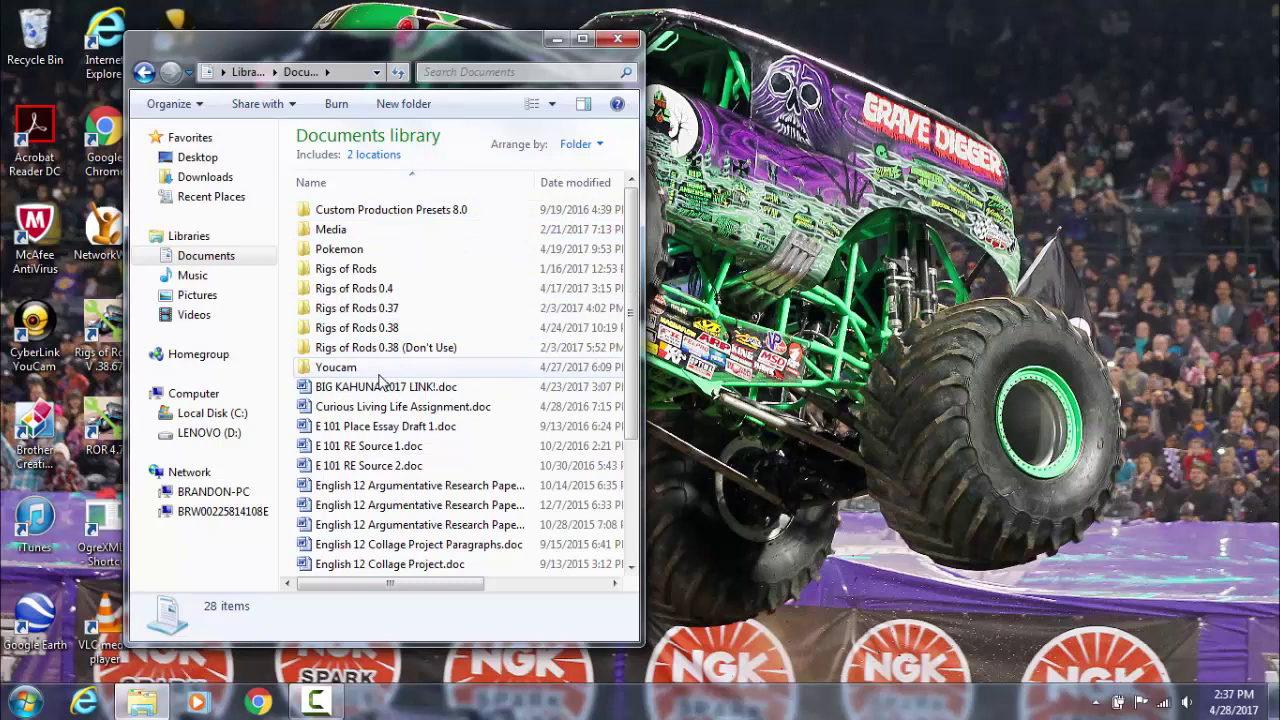
left_click(380, 370)
left_click(385, 308)
left_click(386, 328)
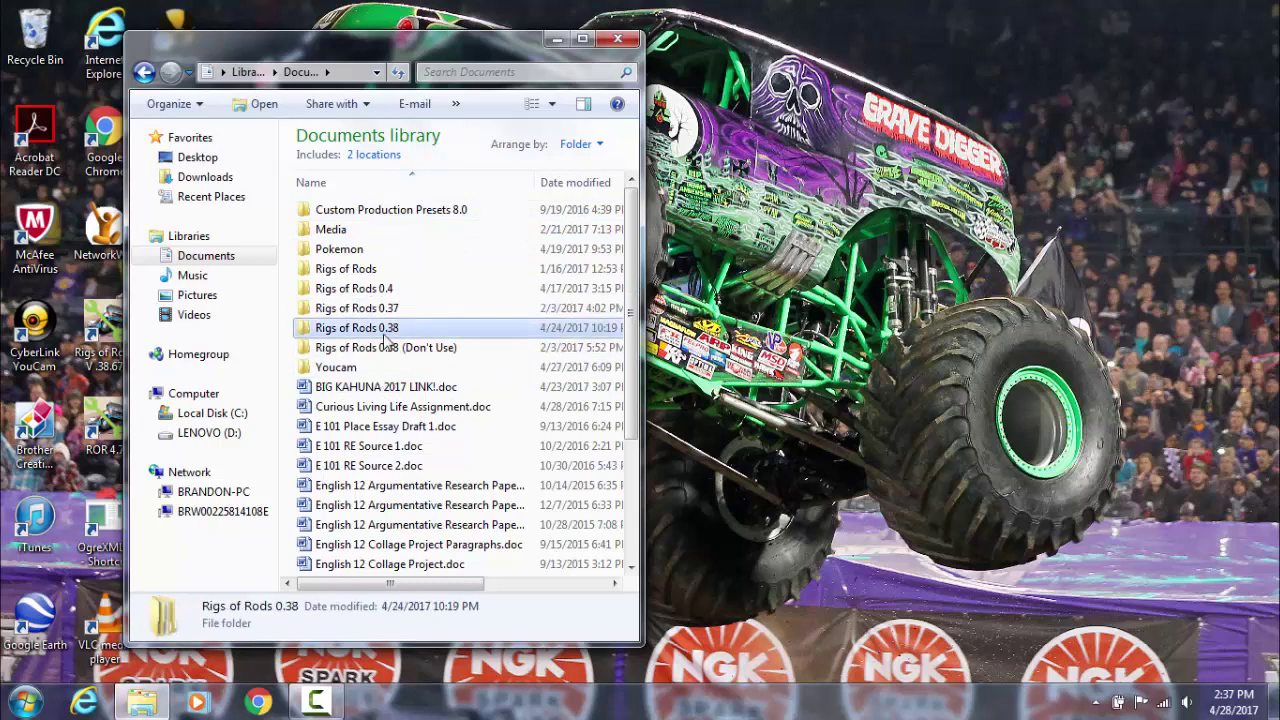
double_click(386, 328)
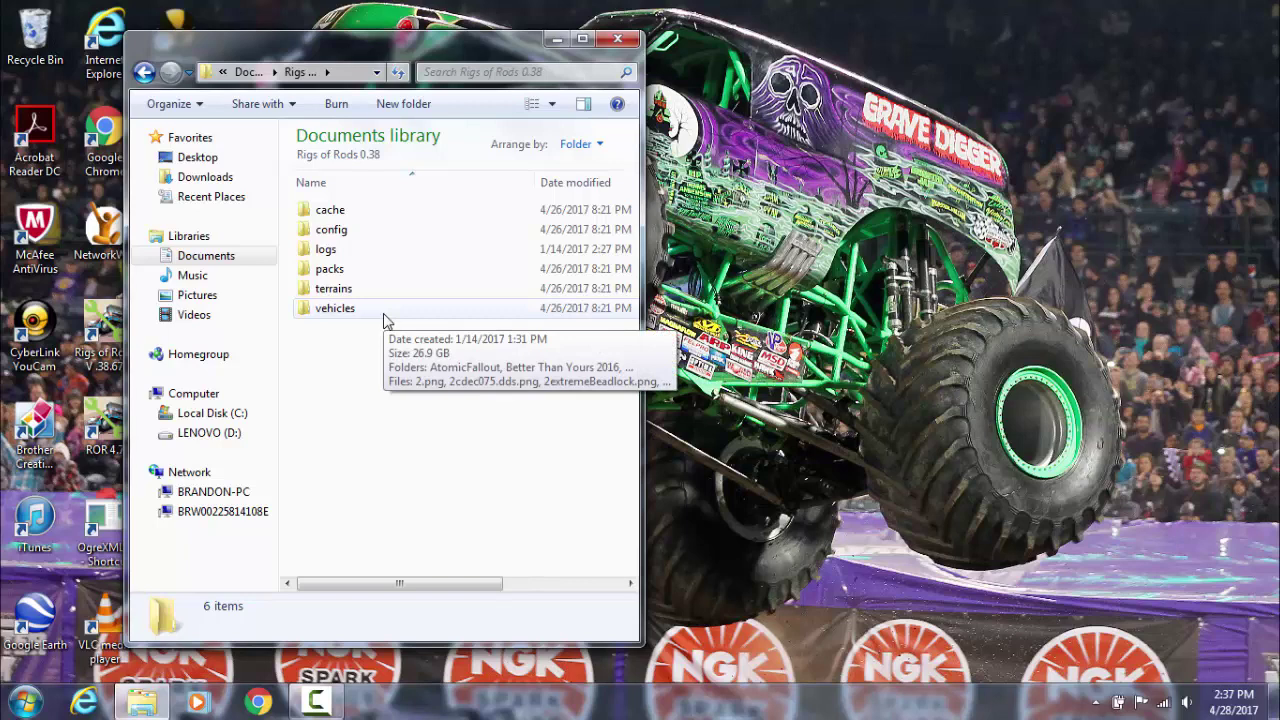
double_click(386, 316)
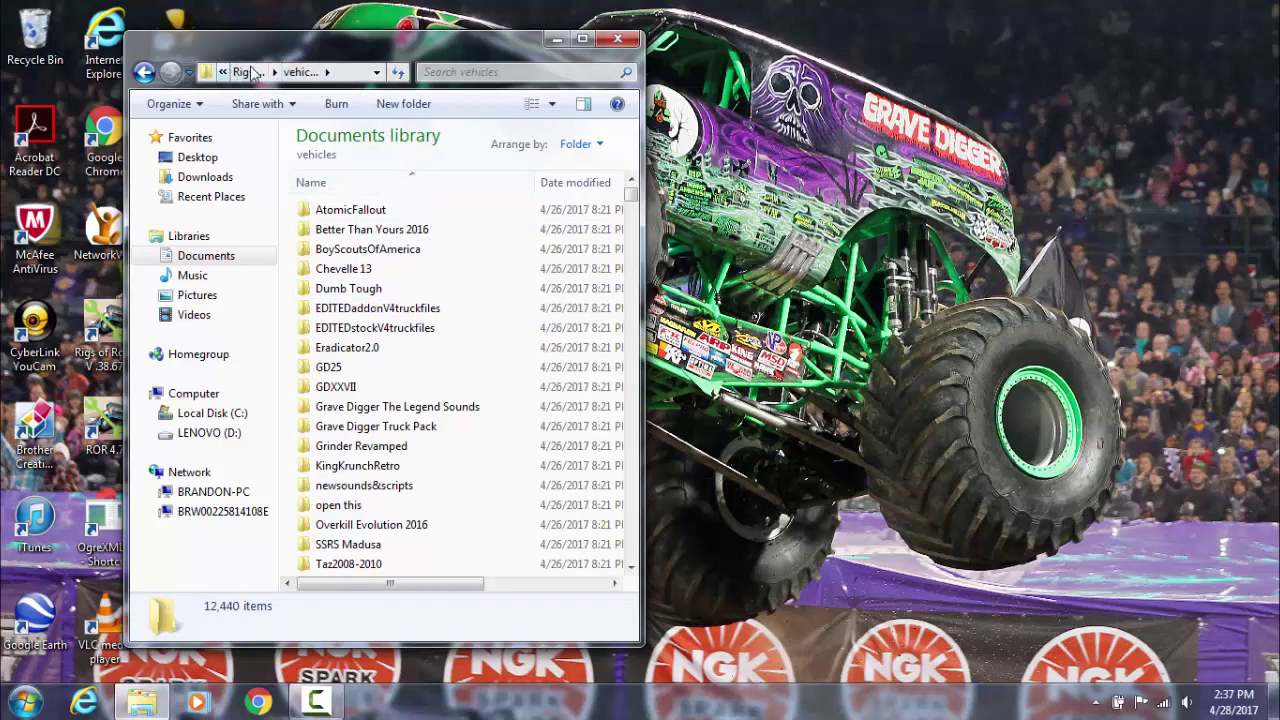
Browse the vehicles folder and look inside the Zombie Reborn.zip archive.
left_click_drag(630, 200, 607, 586)
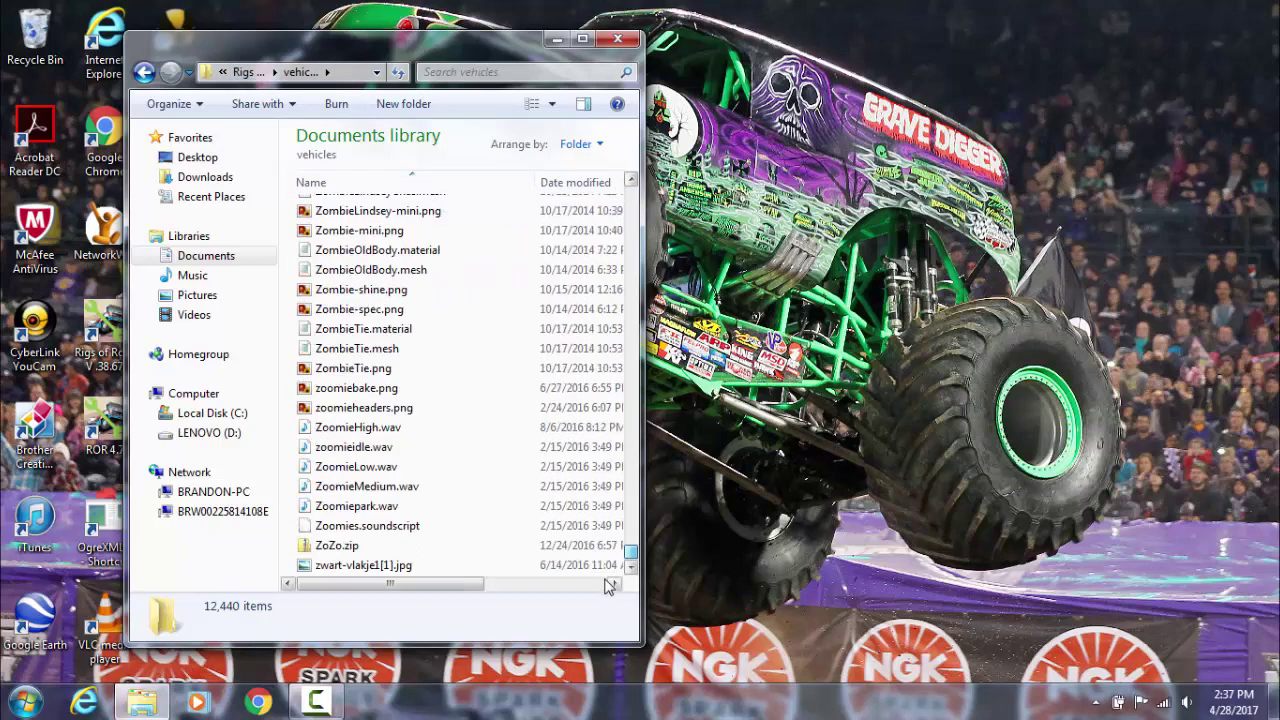
scroll(456, 412, "up", 13)
scroll(456, 418, "up", 3)
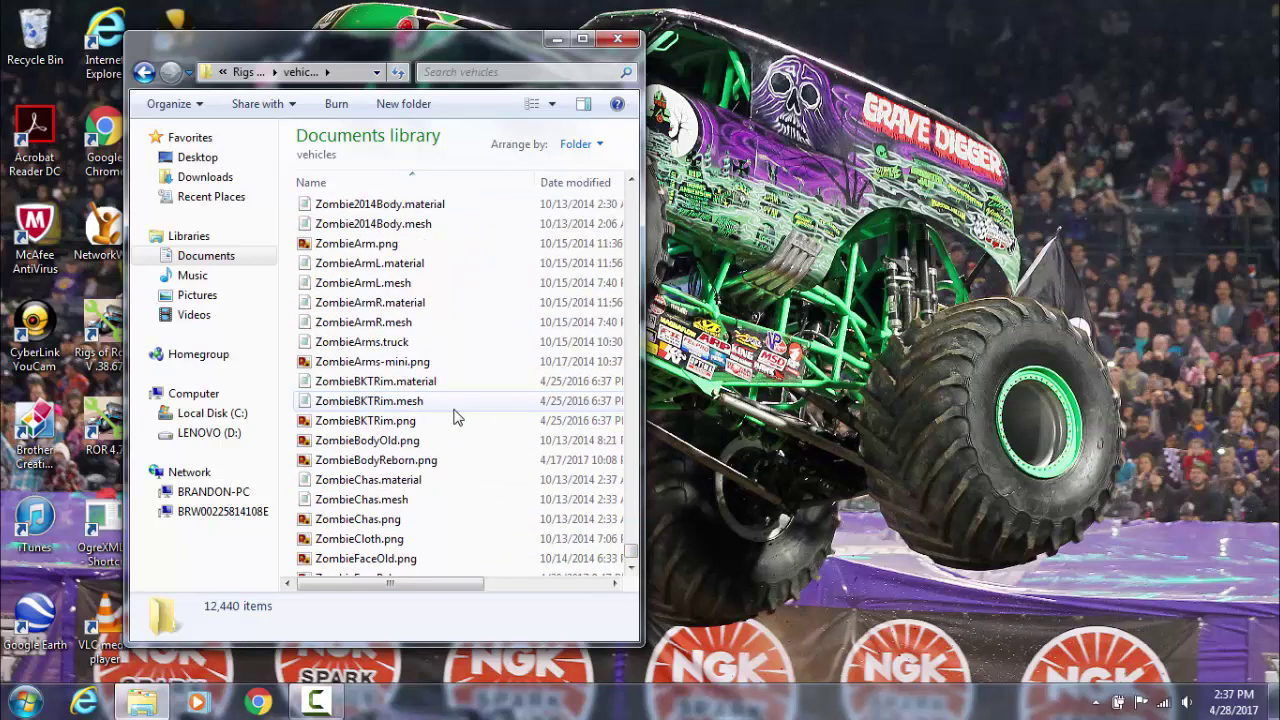
scroll(457, 330, "up", 2)
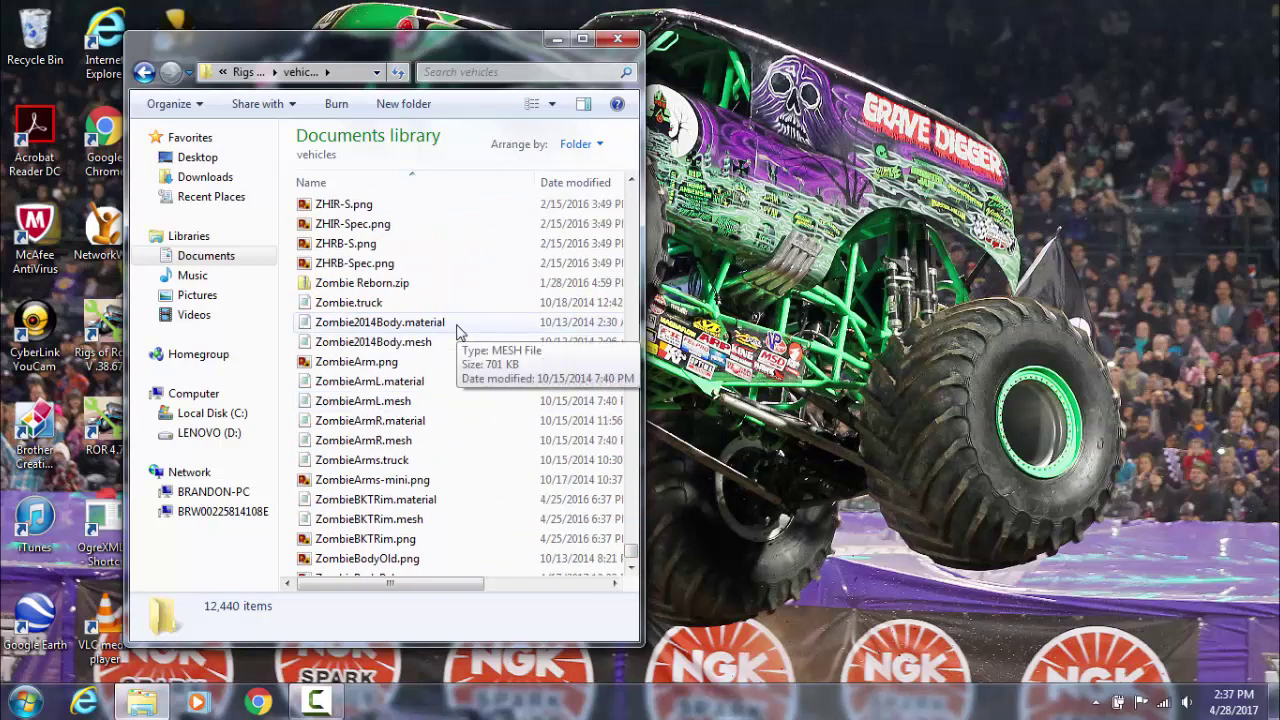
scroll(457, 330, "down", 5)
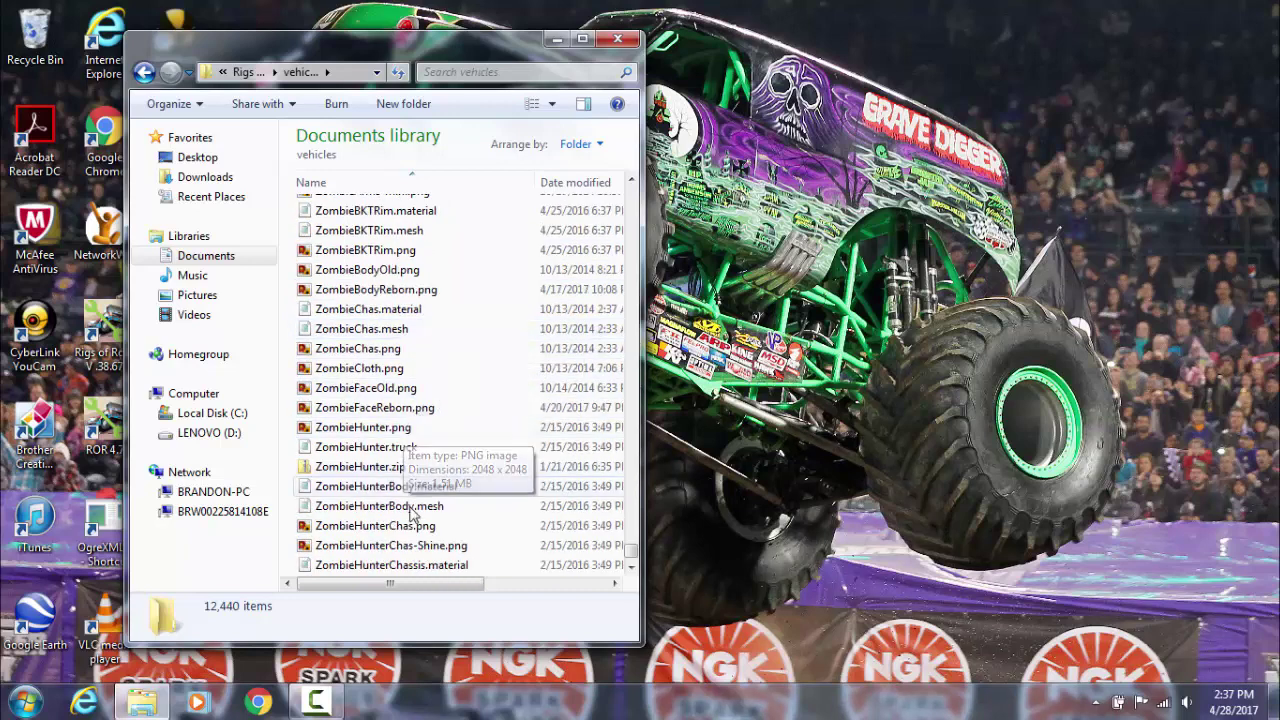
scroll(414, 525, "down", 6)
scroll(410, 510, "down", 2)
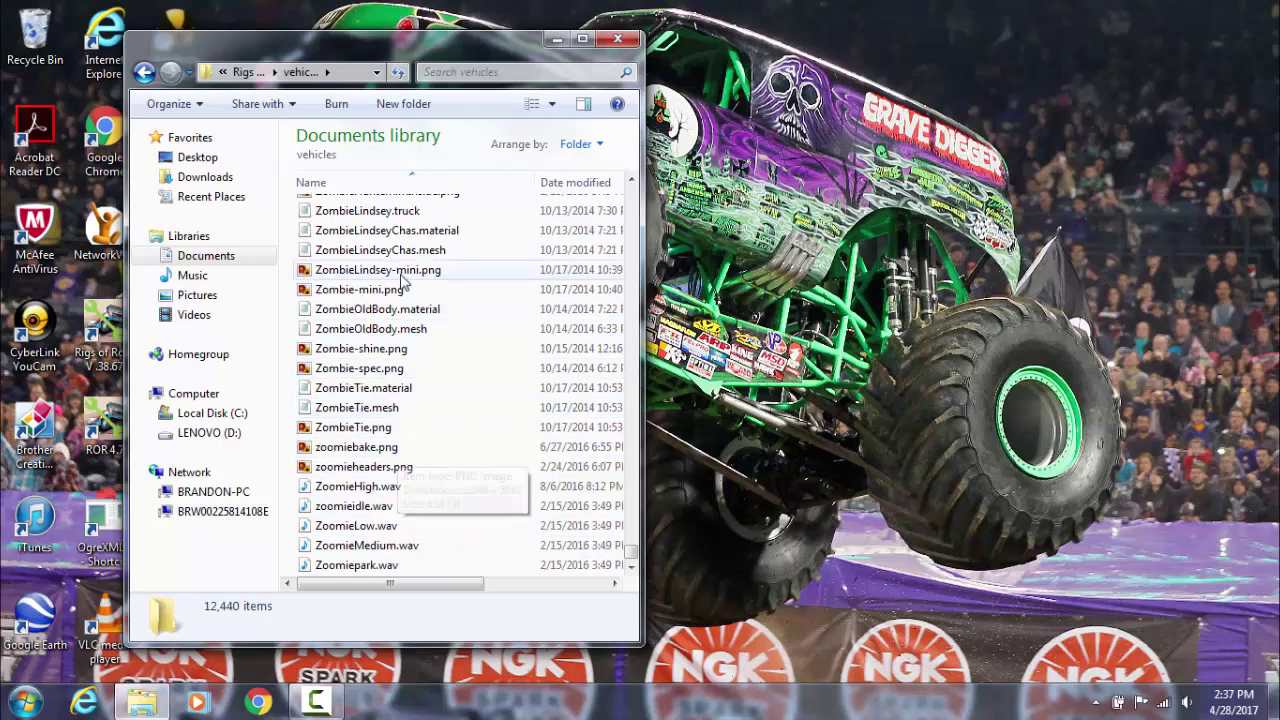
scroll(409, 283, "up", 4)
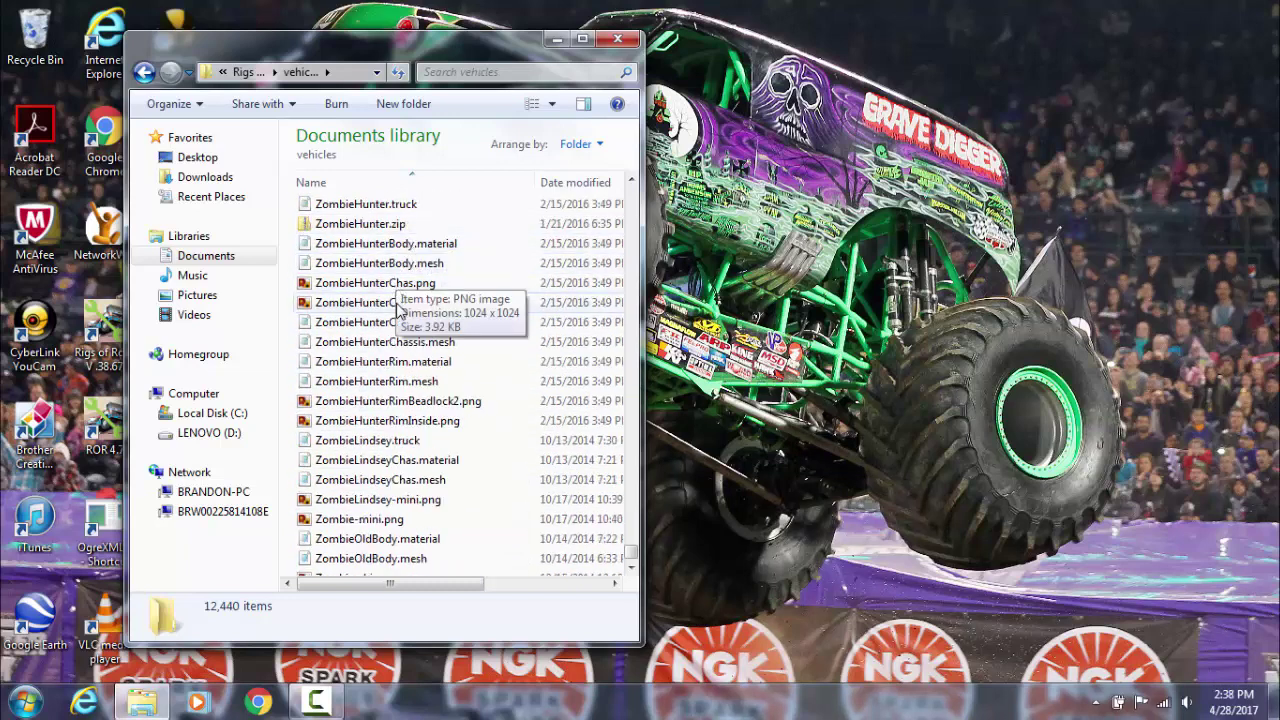
scroll(400, 300, "up", 10)
scroll(397, 309, "up", 2)
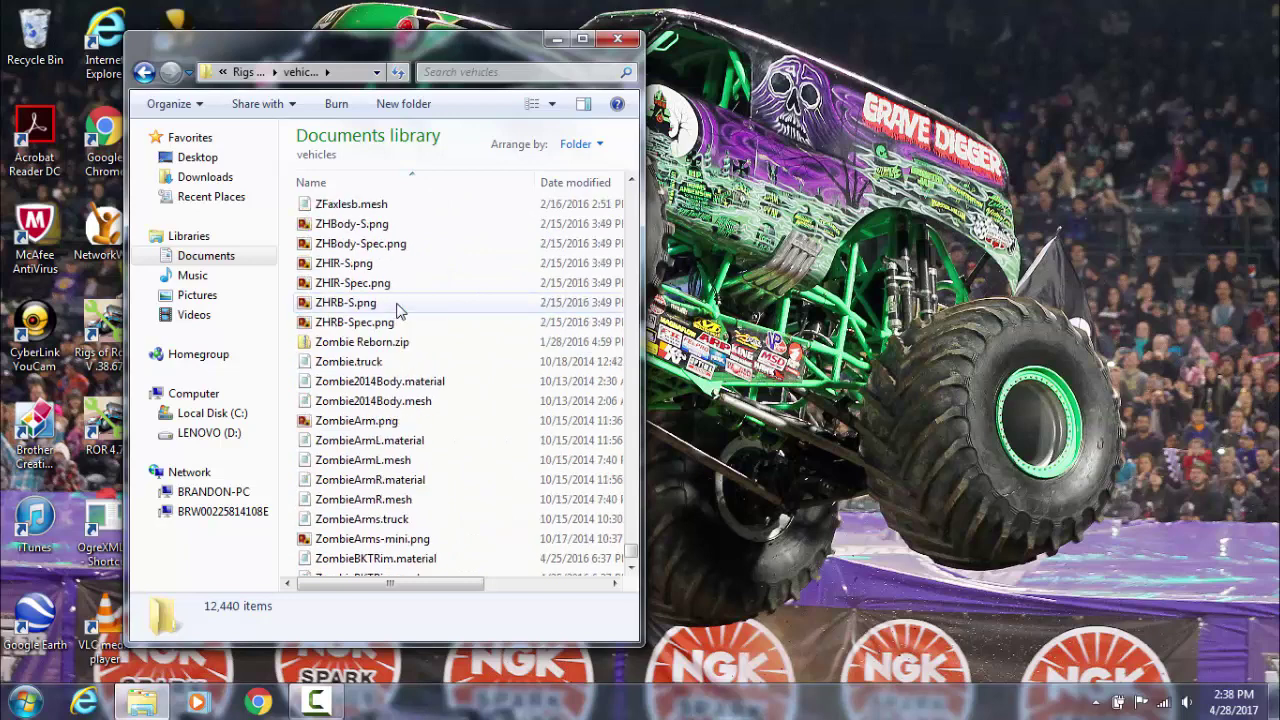
double_click(402, 337)
scroll(466, 335, "down", 20)
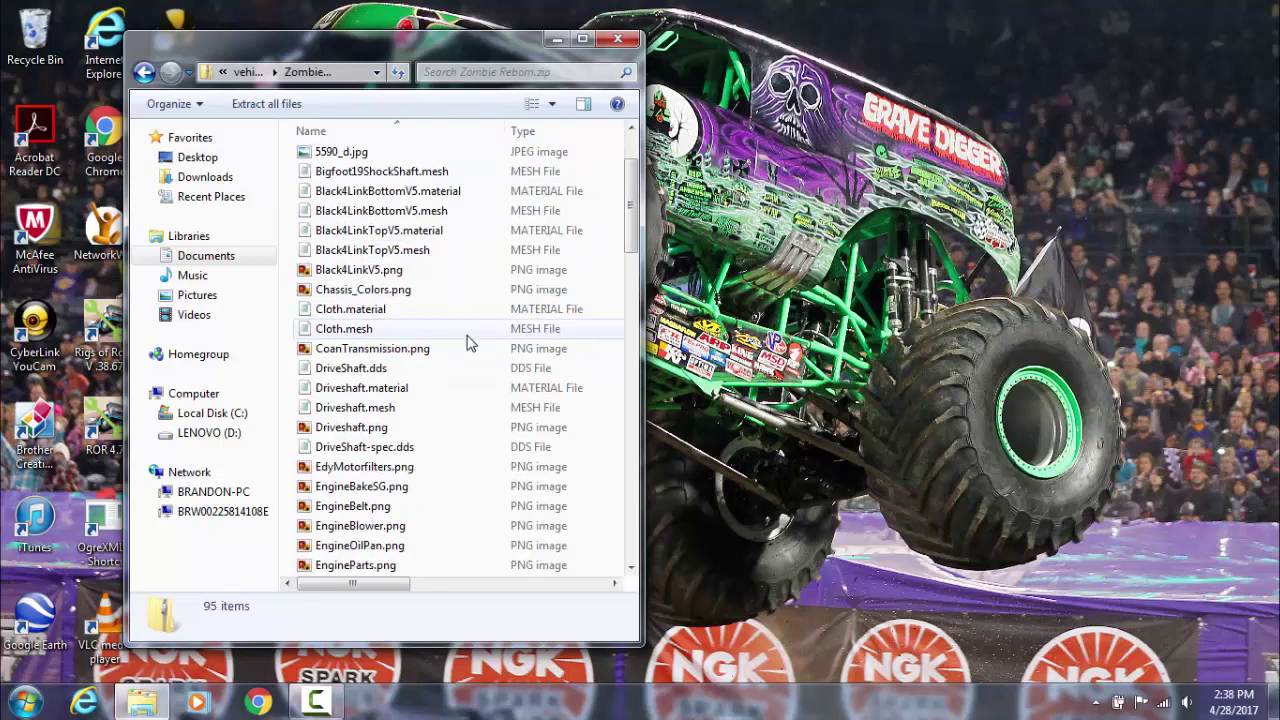
scroll(470, 343, "up", 1)
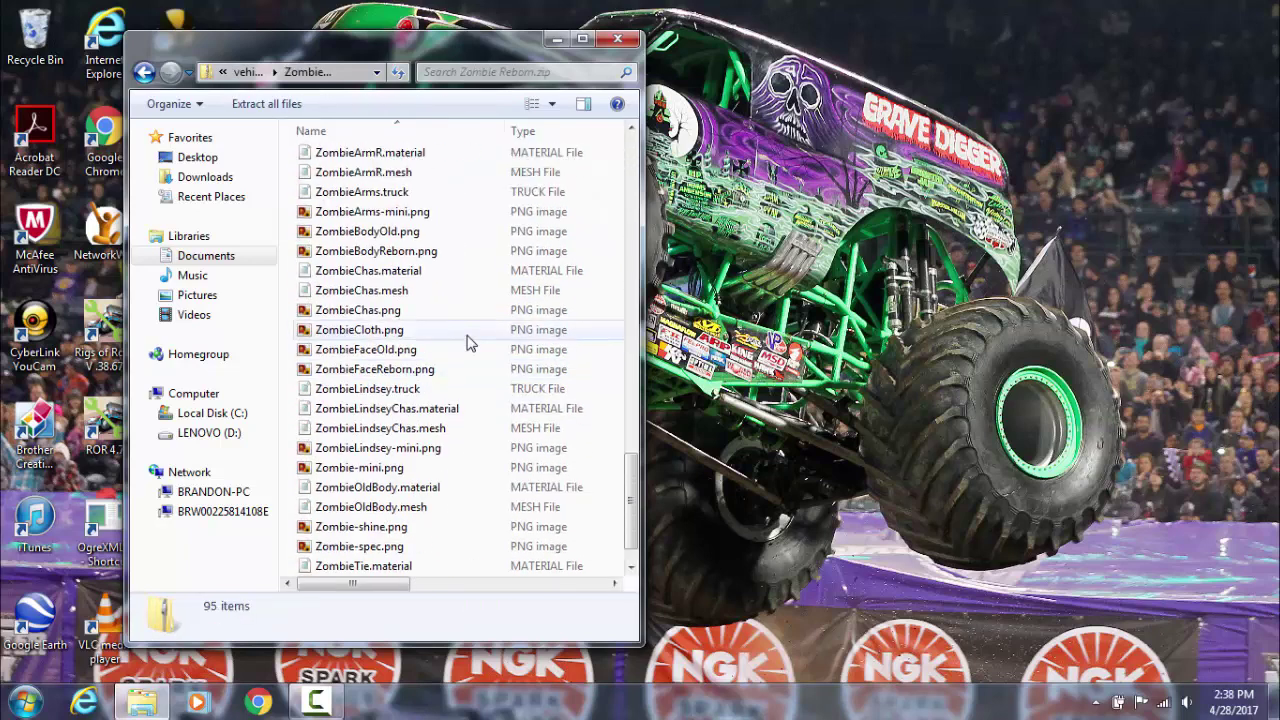
Go back to the vehicles folder and select ZombieBodyReborn.png.
left_click(145, 73)
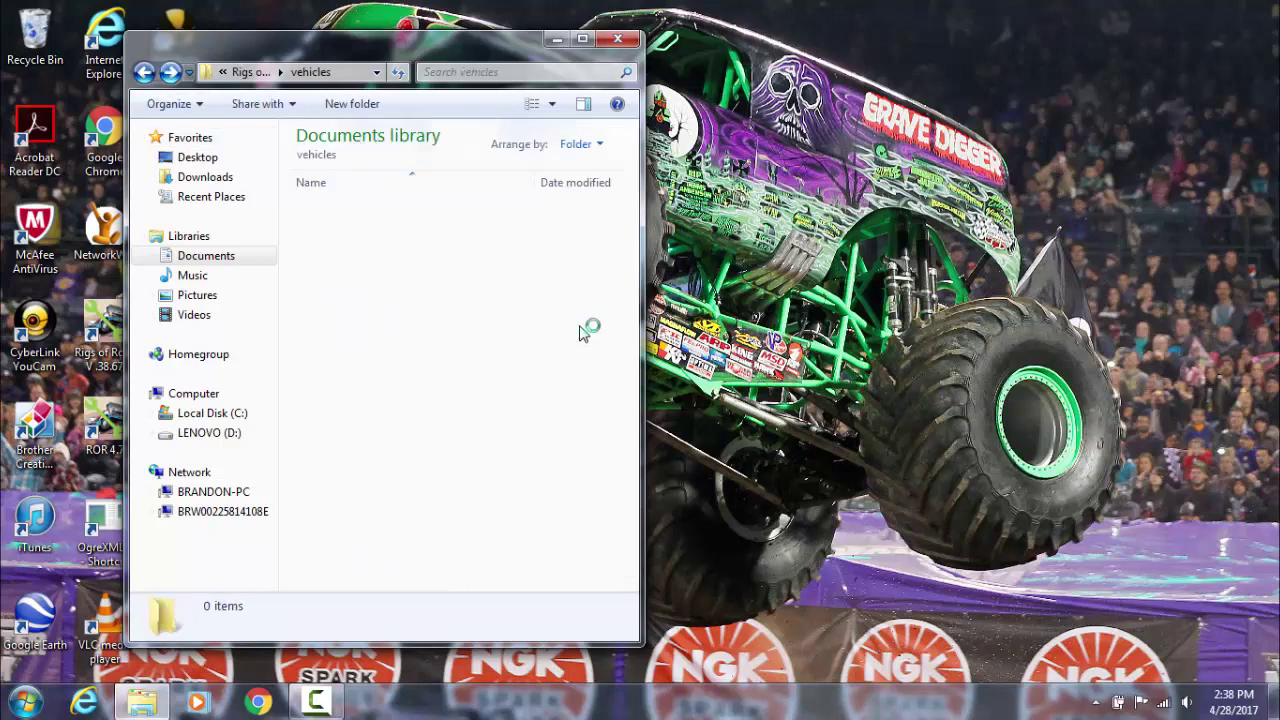
scroll(491, 400, "up", 4)
scroll(491, 400, "down", 3)
scroll(491, 400, "down", 5)
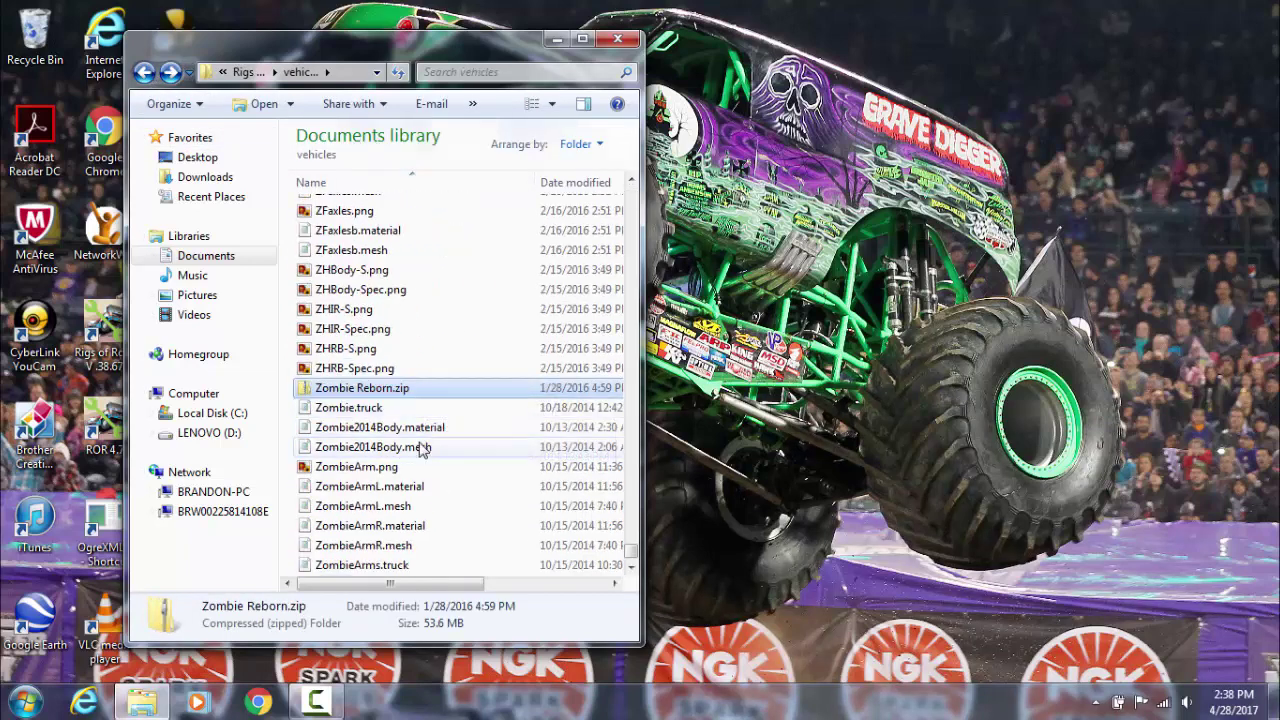
scroll(421, 452, "down", 3)
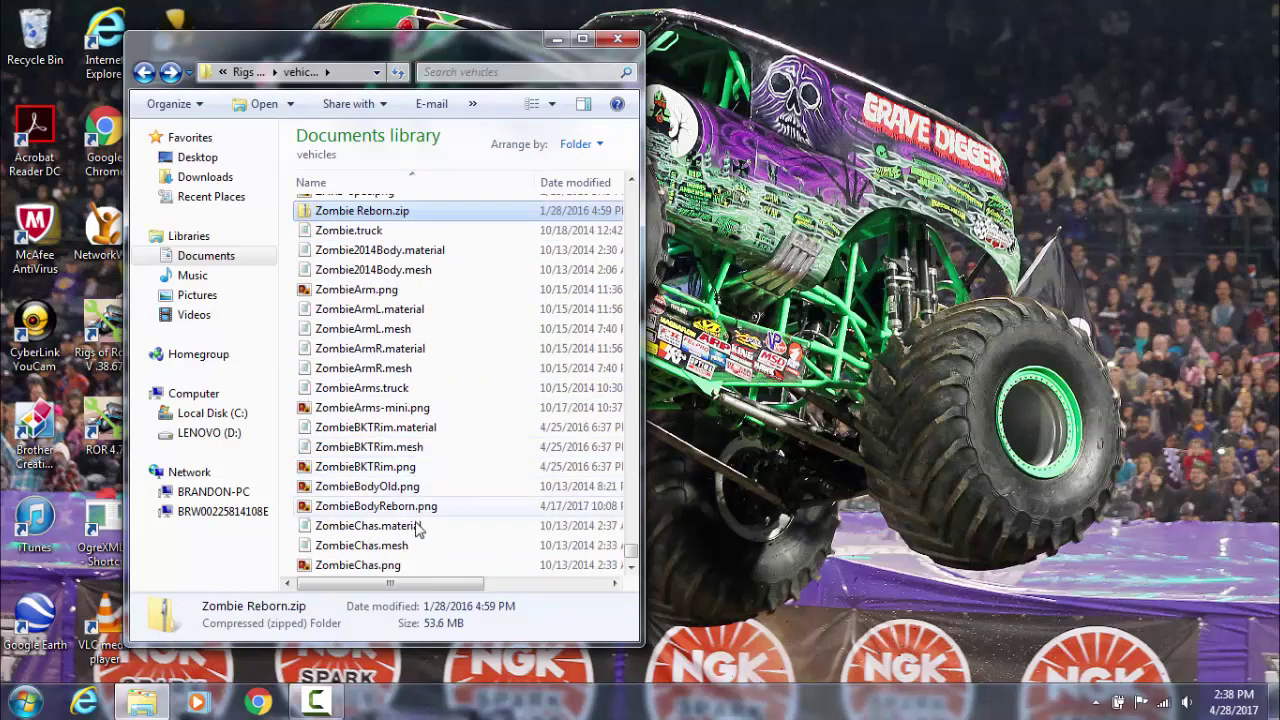
left_click(419, 514)
View ZombieBodyReborn.png in Photo Viewer, then open it with paint.net.
double_click(419, 514)
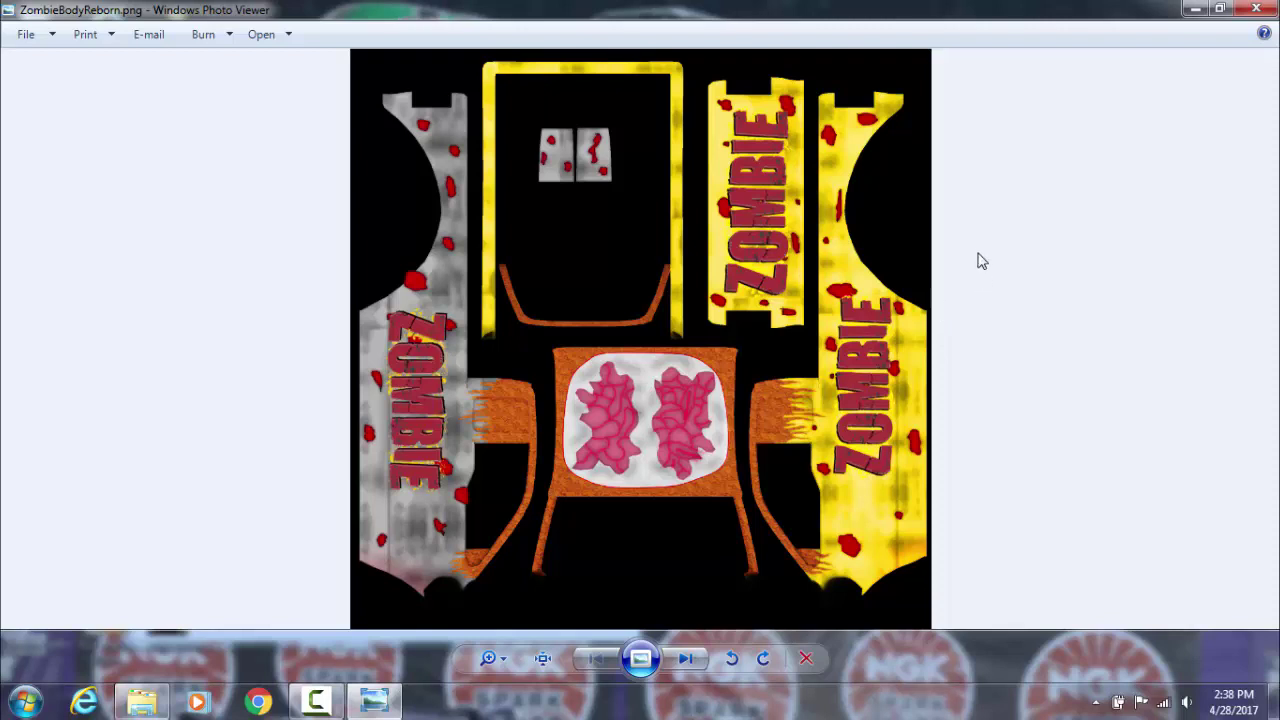
left_click(288, 35)
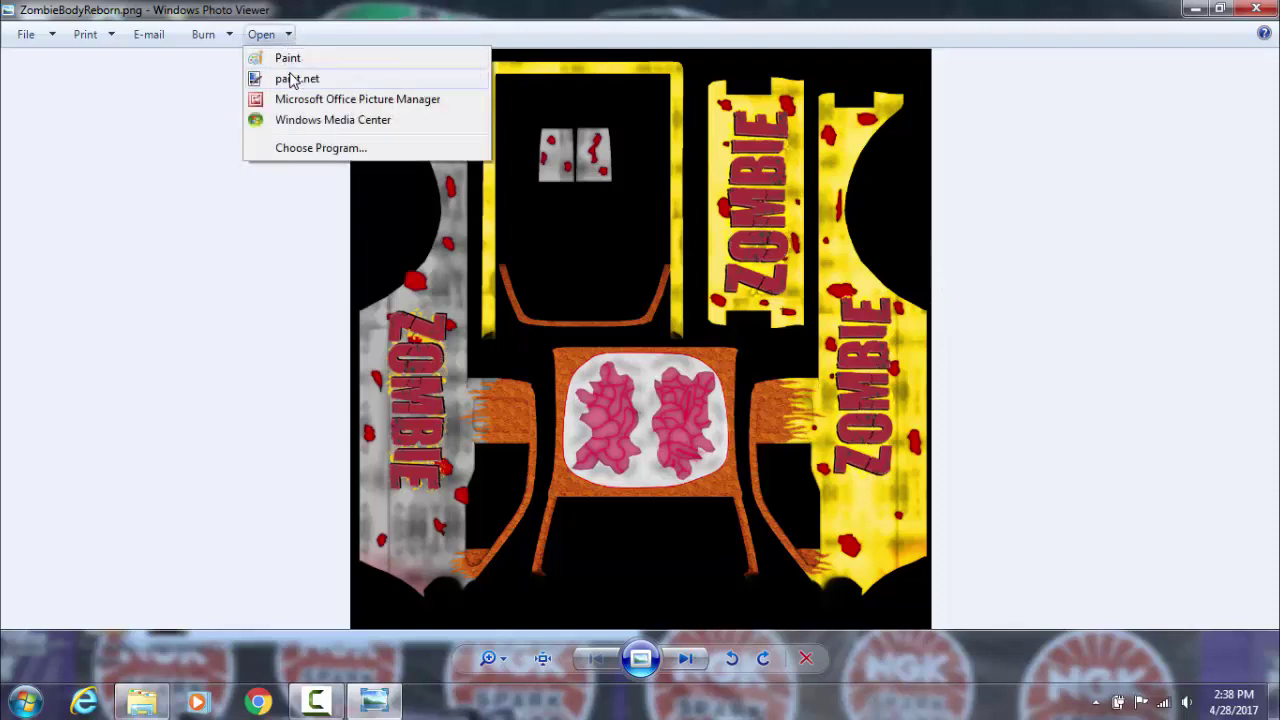
left_click(292, 80)
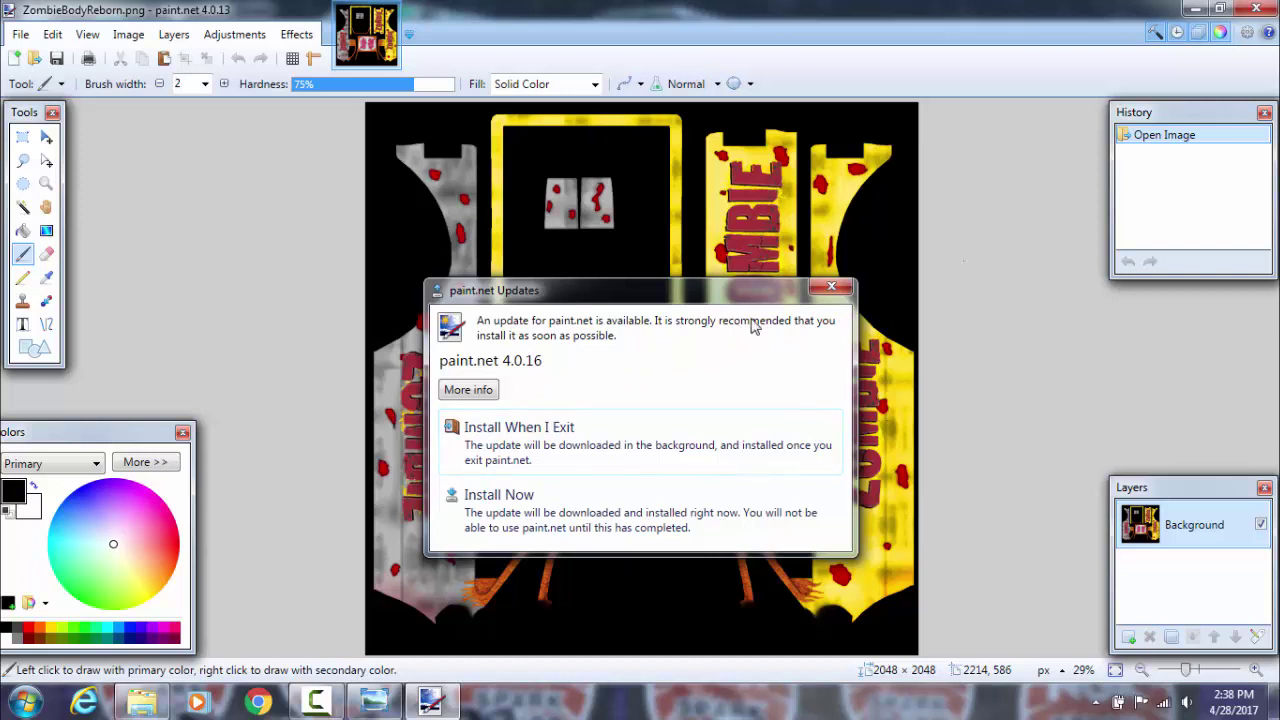
Close the paint.net Updates notice once the texture has loaded.
left_click(831, 288)
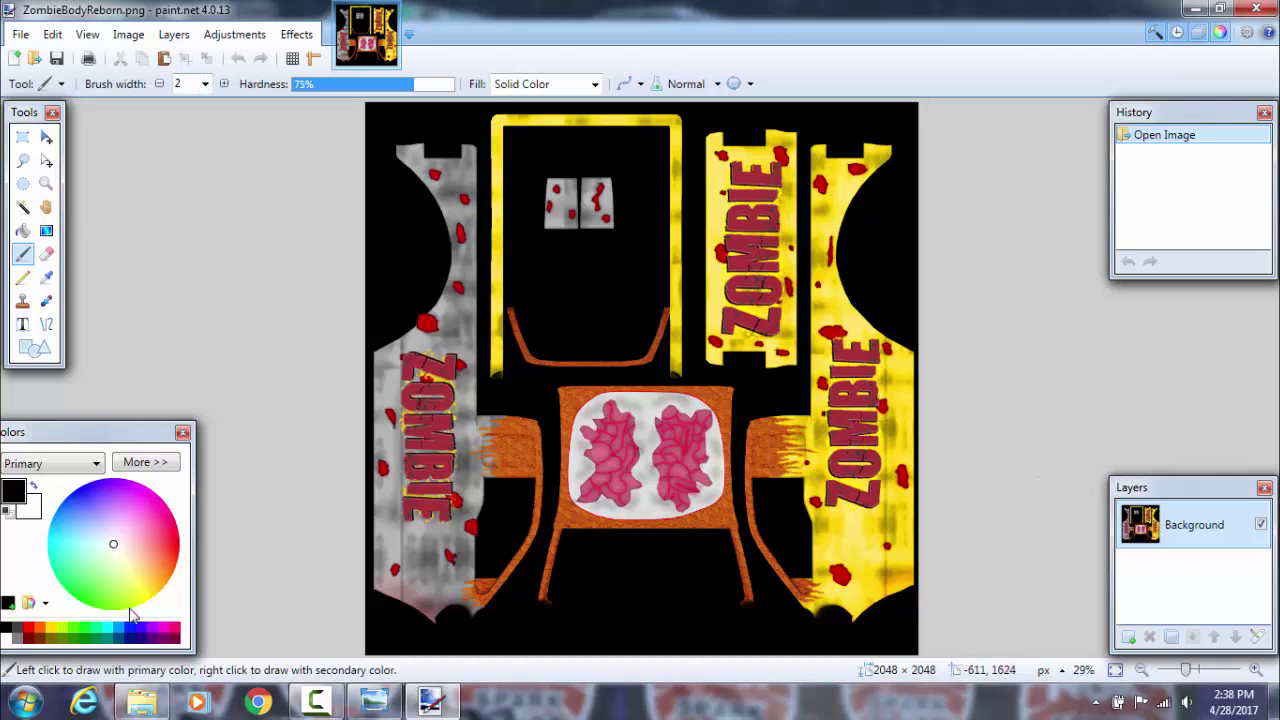
Pick yellow and brush width 50, then undo a trial yellow stroke.
left_click(56, 630)
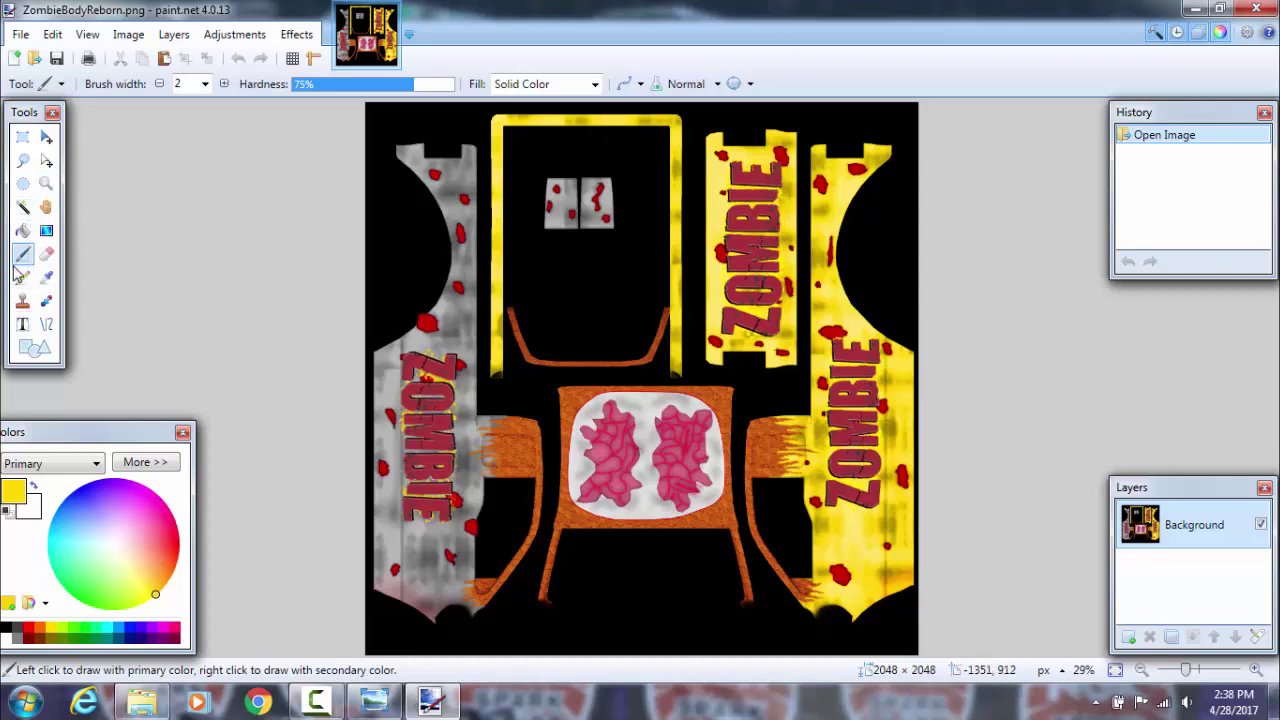
left_click(205, 84)
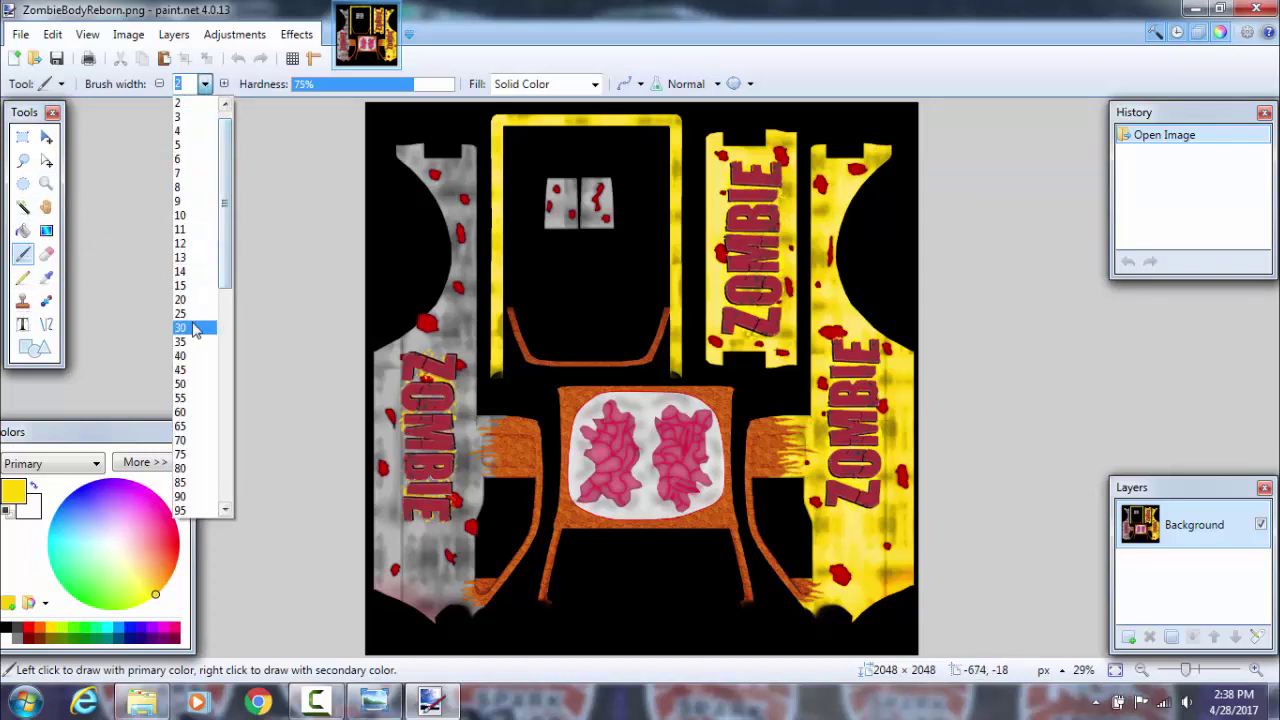
left_click(200, 386)
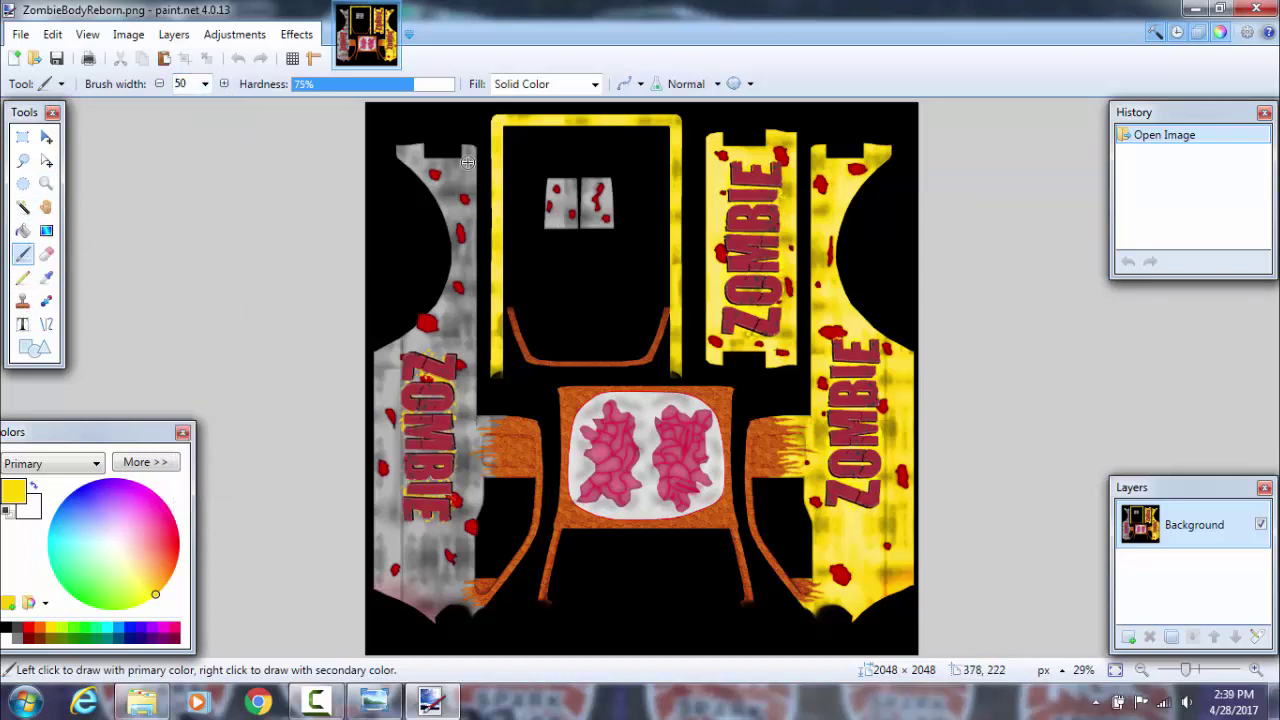
mouse_move(465, 178)
left_mouse_down()
mouse_move(420, 390)
mouse_move(455, 512)
mouse_move(472, 524)
left_mouse_up()
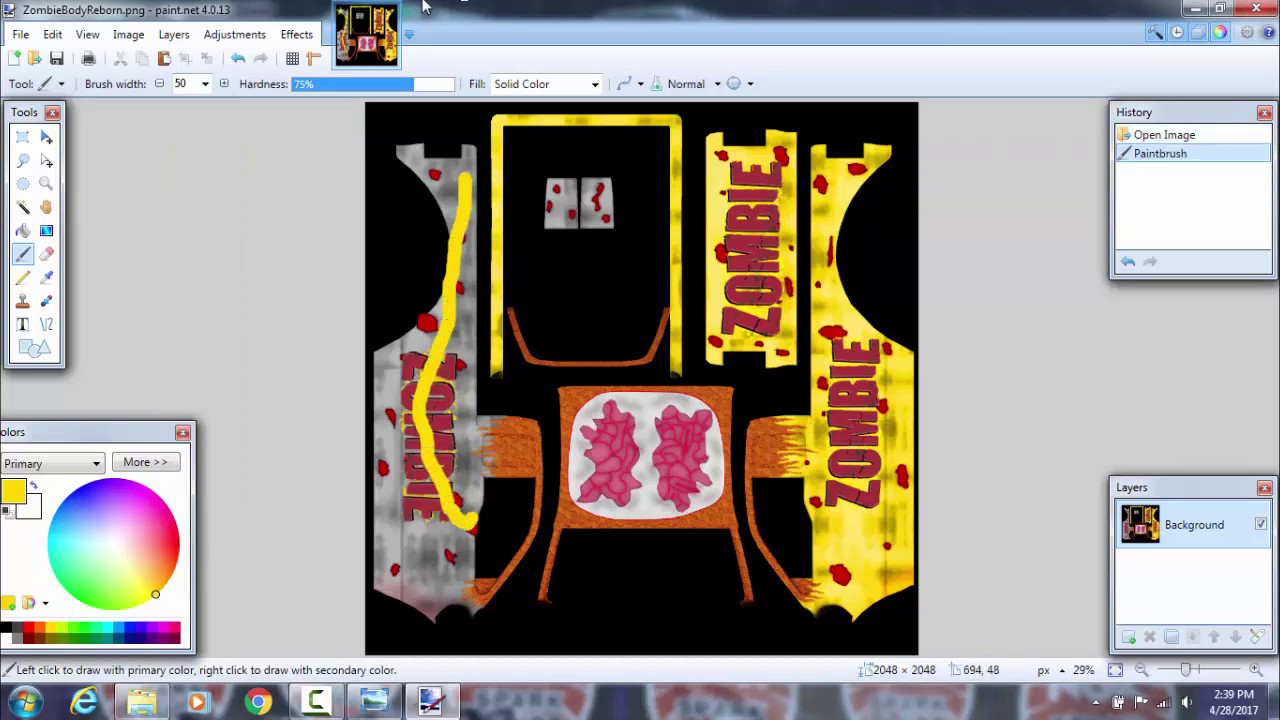
left_click(240, 59)
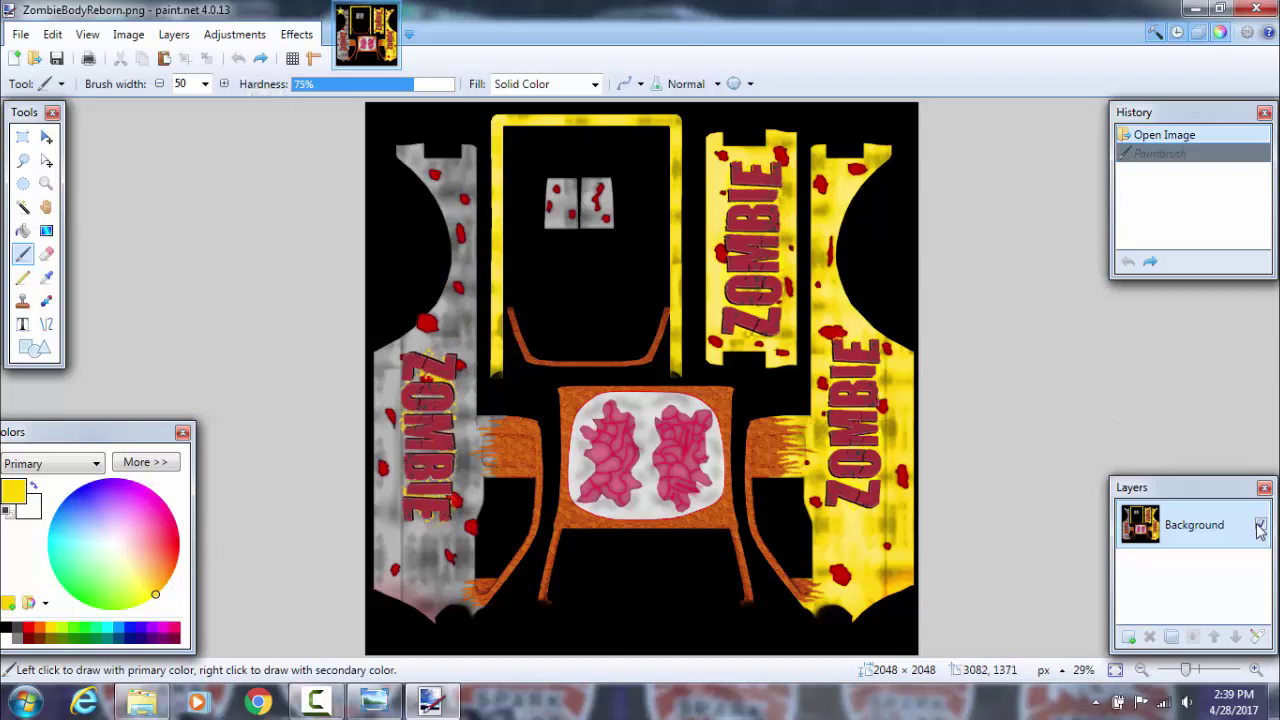
Add Layer 2 and set its blending mode to Overlay in Layer Properties.
left_click(1129, 637)
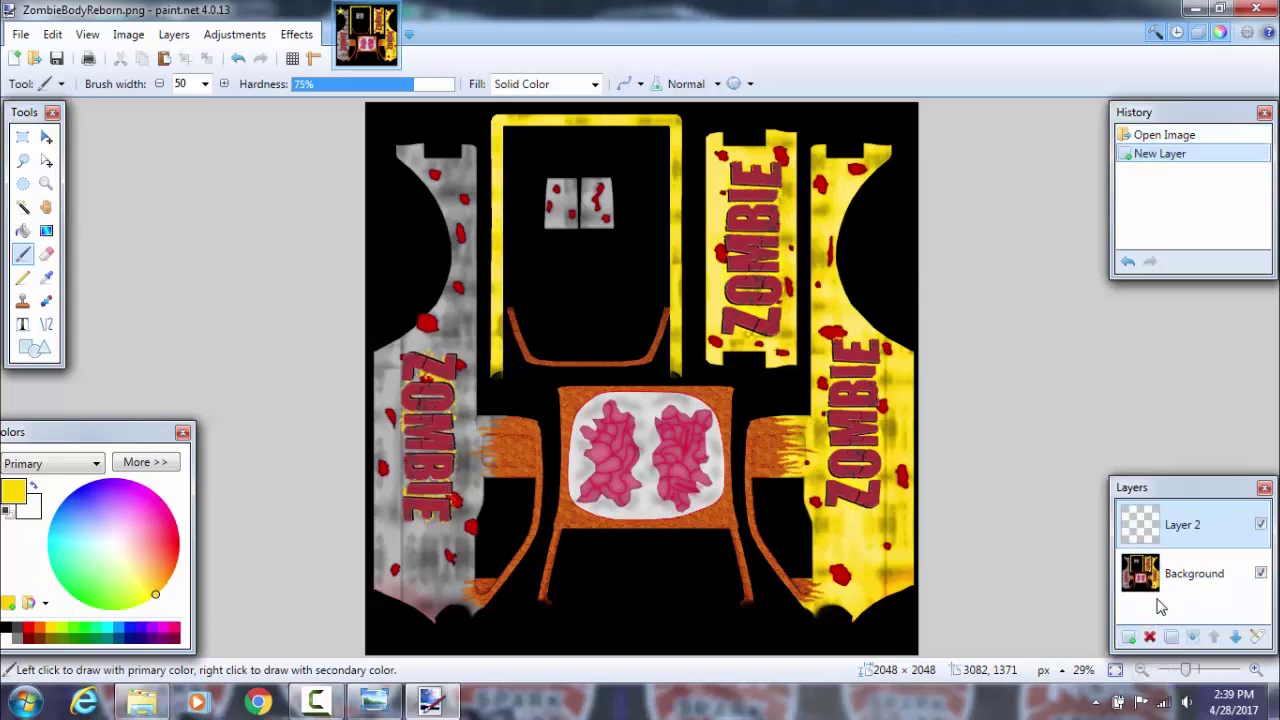
double_click(1181, 533)
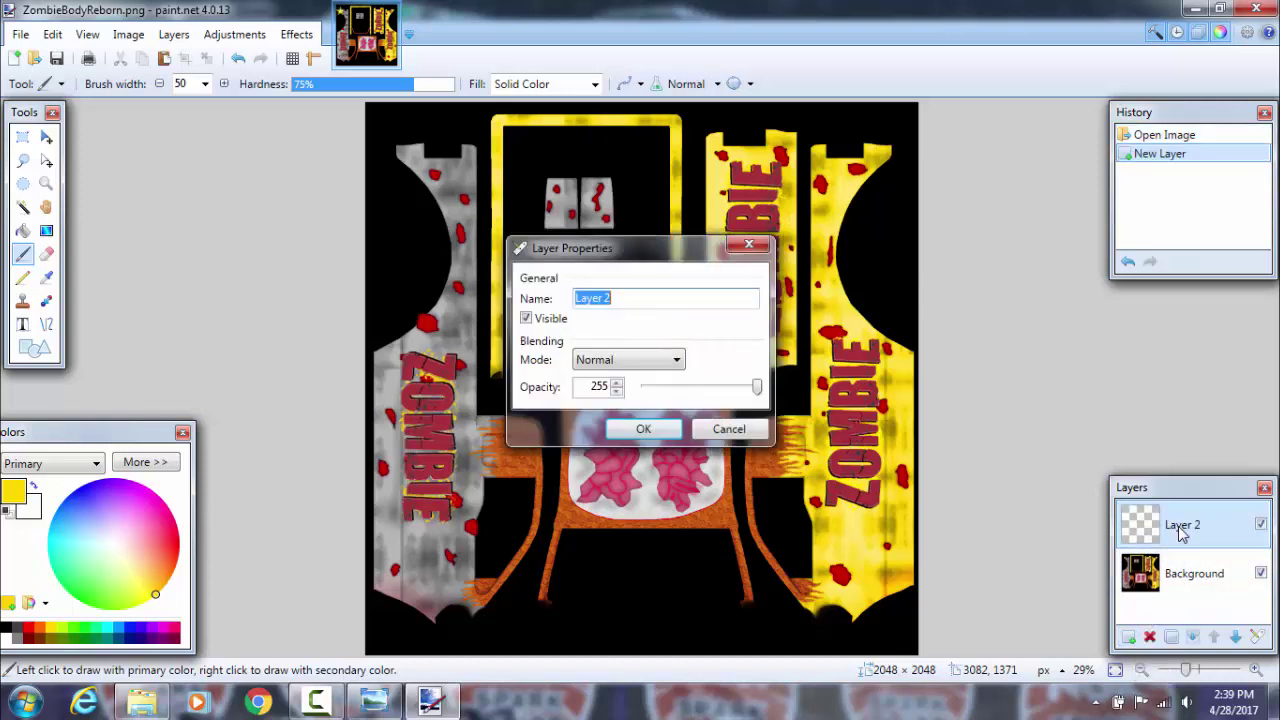
left_click(601, 361)
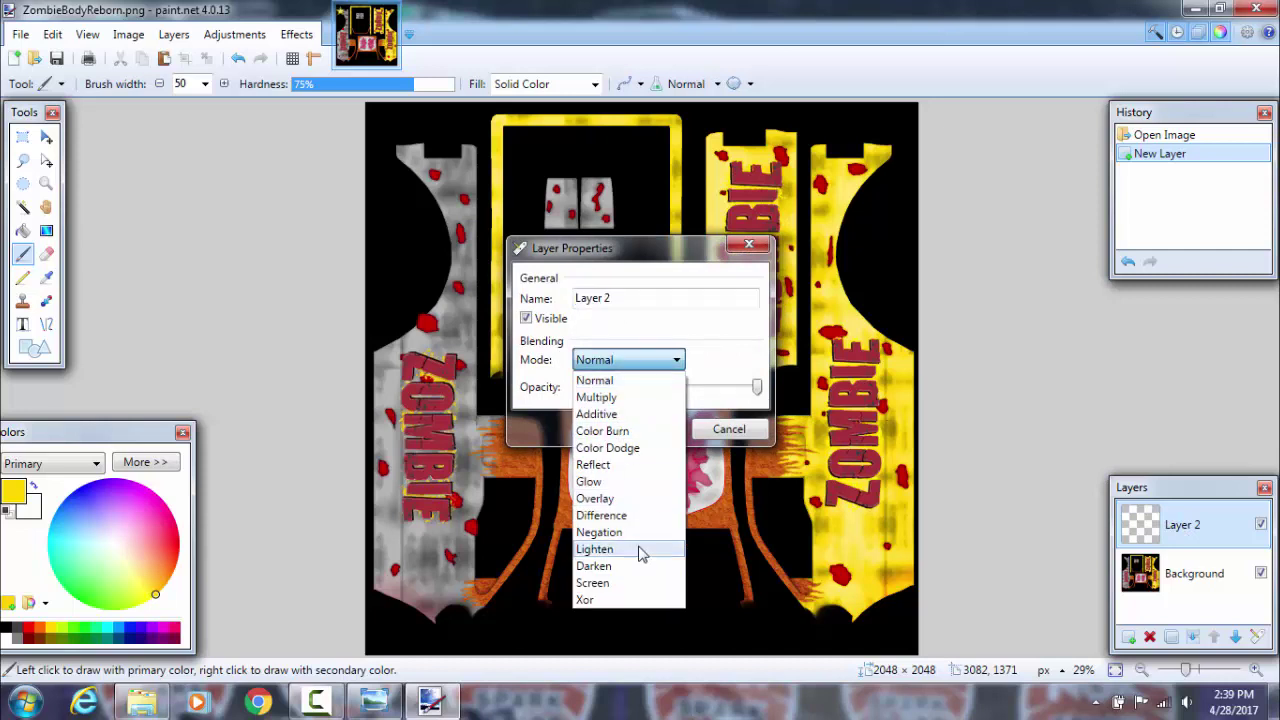
left_click(621, 500)
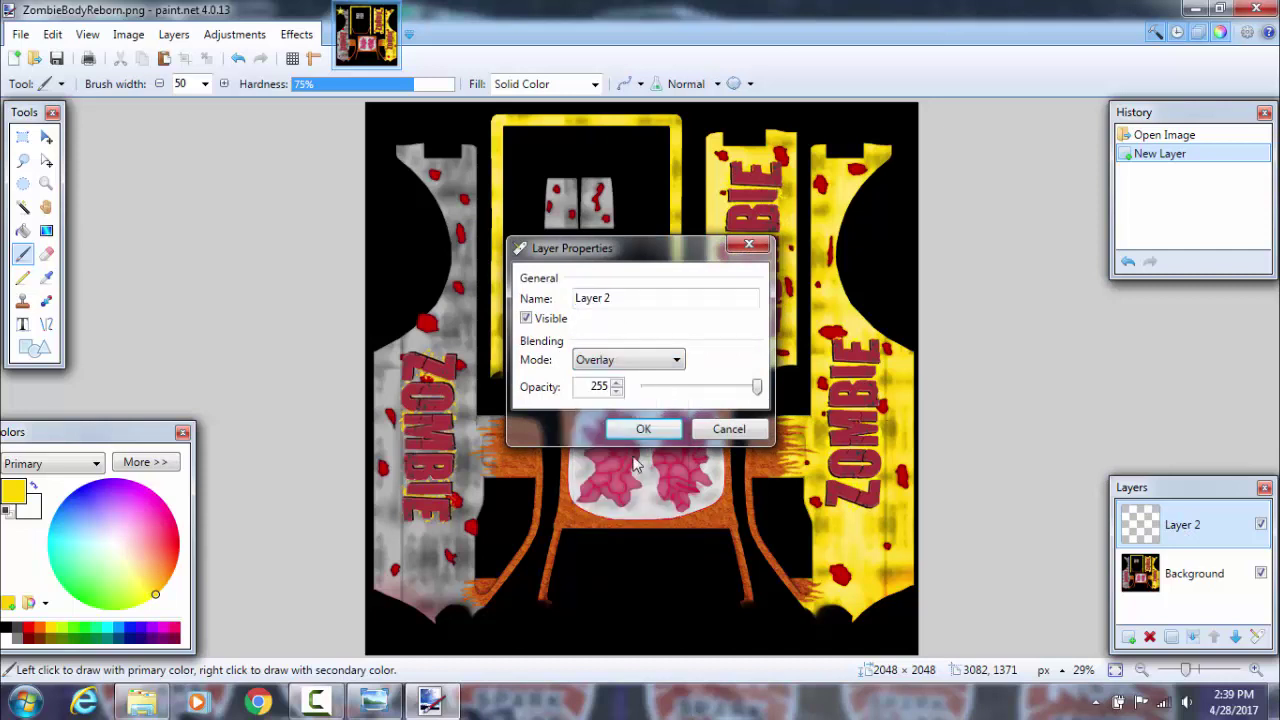
left_click(642, 430)
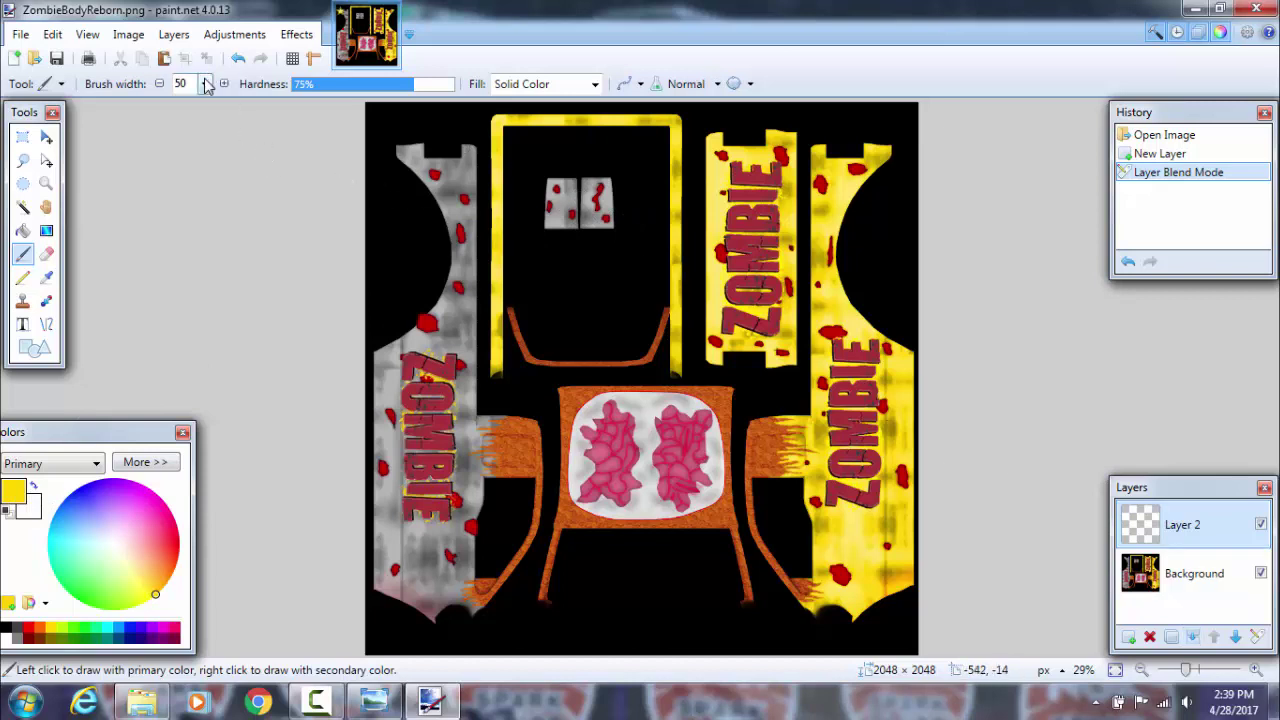
Zoom in and paint yellow along the tops of both grey patches, undoing one stray stroke.
left_click(1256, 671)
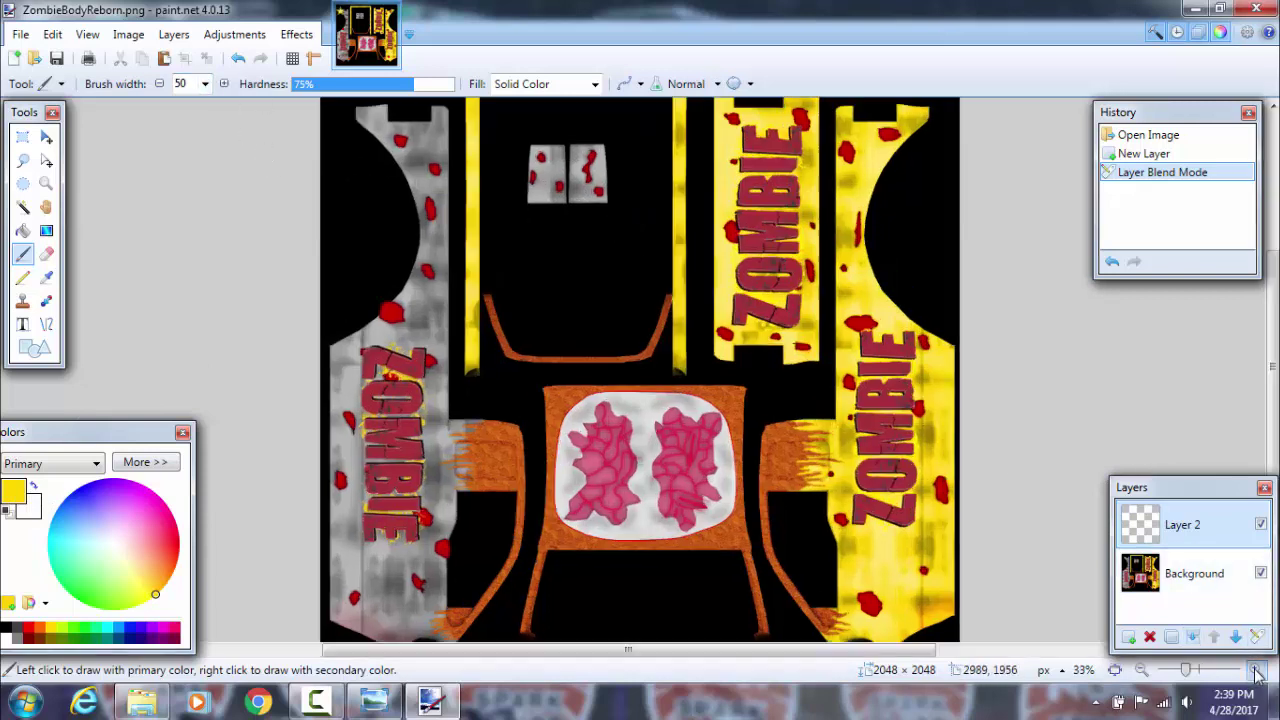
left_click(1256, 671)
left_click(1256, 671)
scroll(423, 389, "up", 4)
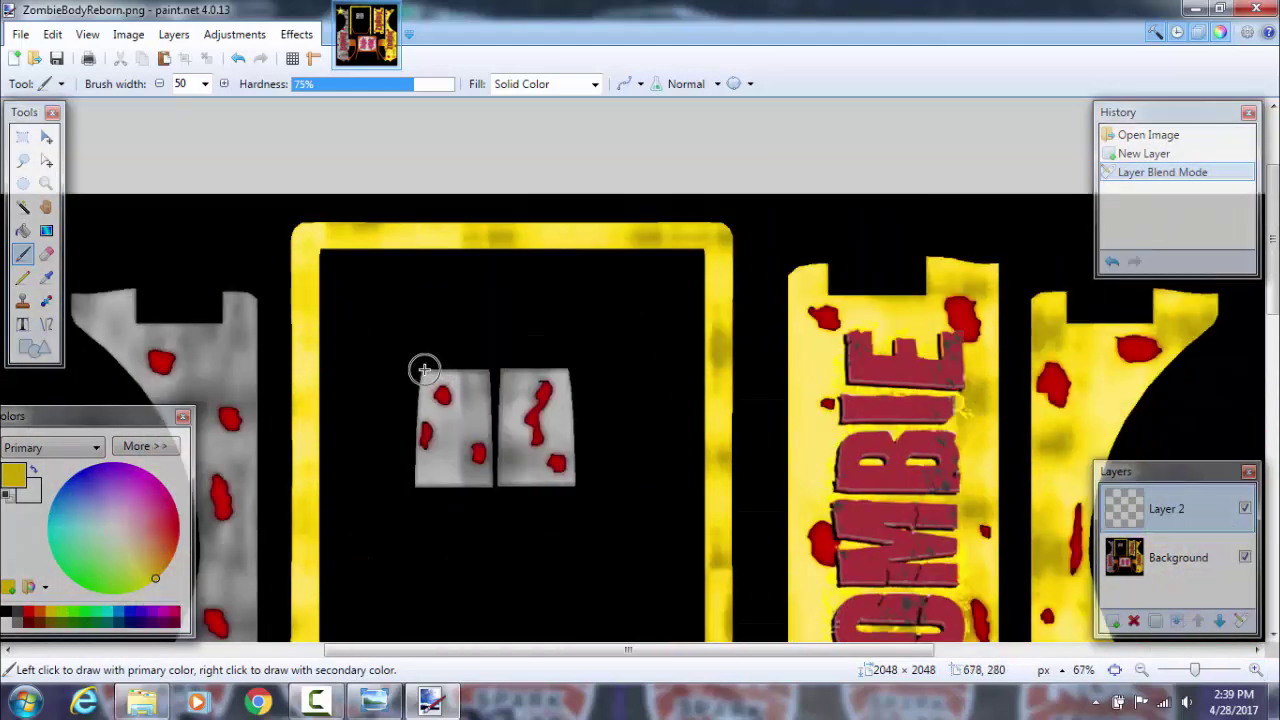
mouse_move(429, 366)
left_mouse_down()
mouse_move(571, 368)
mouse_move(568, 442)
left_mouse_up()
left_click_drag(515, 397, 520, 408)
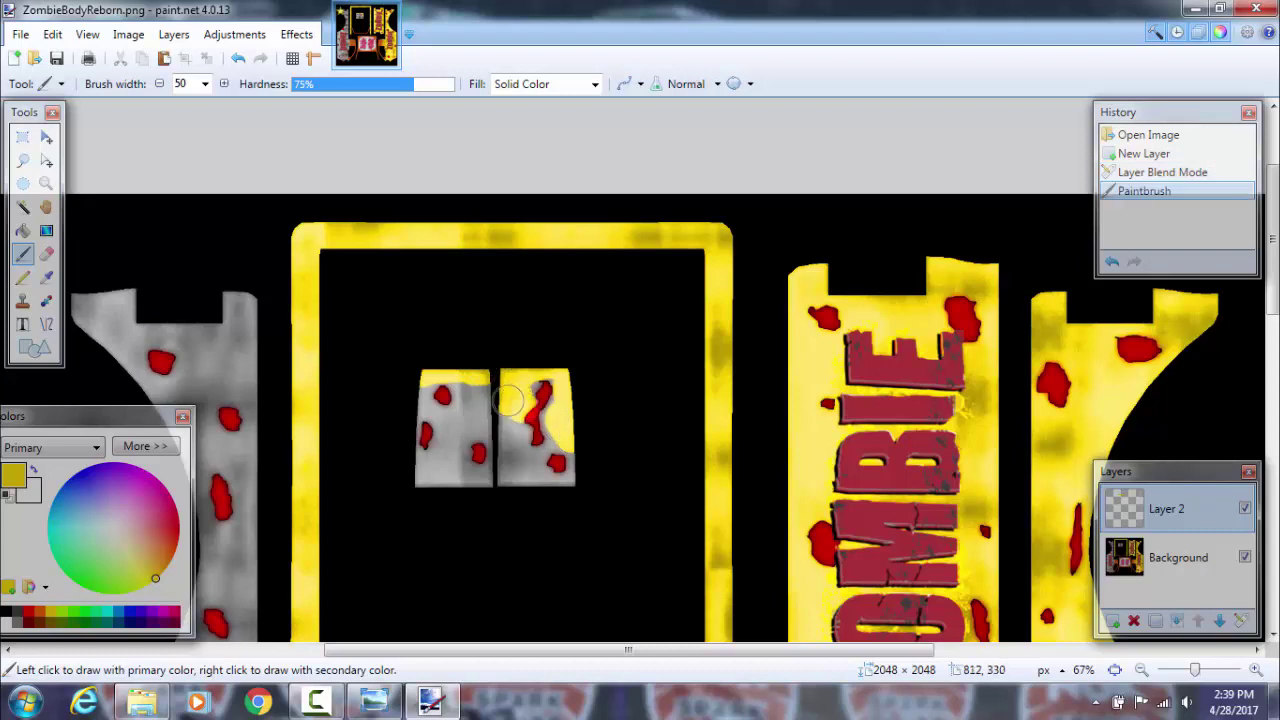
left_click(241, 60)
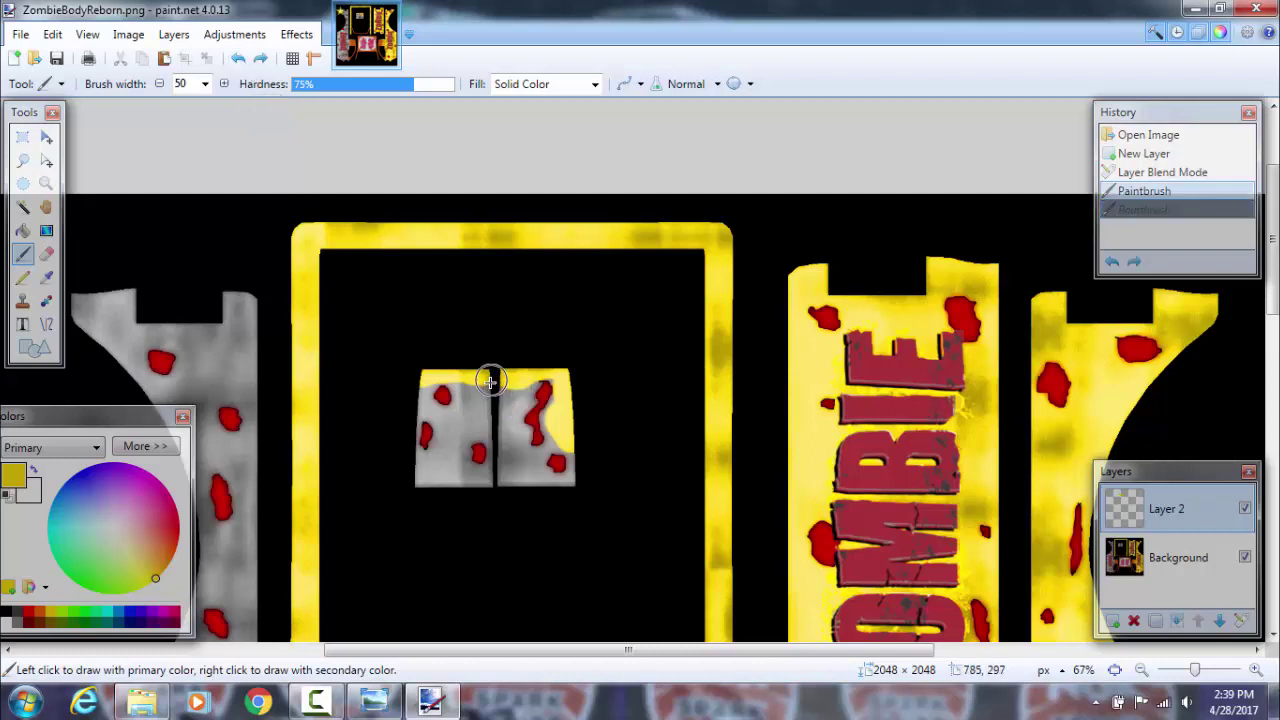
Paint yellow over the rest of the left and right patches, undoing a short stray stroke.
mouse_move(475, 385)
left_mouse_down()
mouse_move(501, 422)
mouse_move(500, 392)
mouse_move(514, 395)
mouse_move(498, 390)
mouse_move(455, 433)
mouse_move(448, 471)
mouse_move(464, 494)
mouse_move(493, 485)
mouse_move(508, 442)
mouse_move(537, 493)
mouse_move(571, 490)
mouse_move(610, 458)
left_mouse_up()
mouse_move(452, 447)
left_mouse_down()
mouse_move(434, 475)
mouse_move(423, 458)
left_mouse_up()
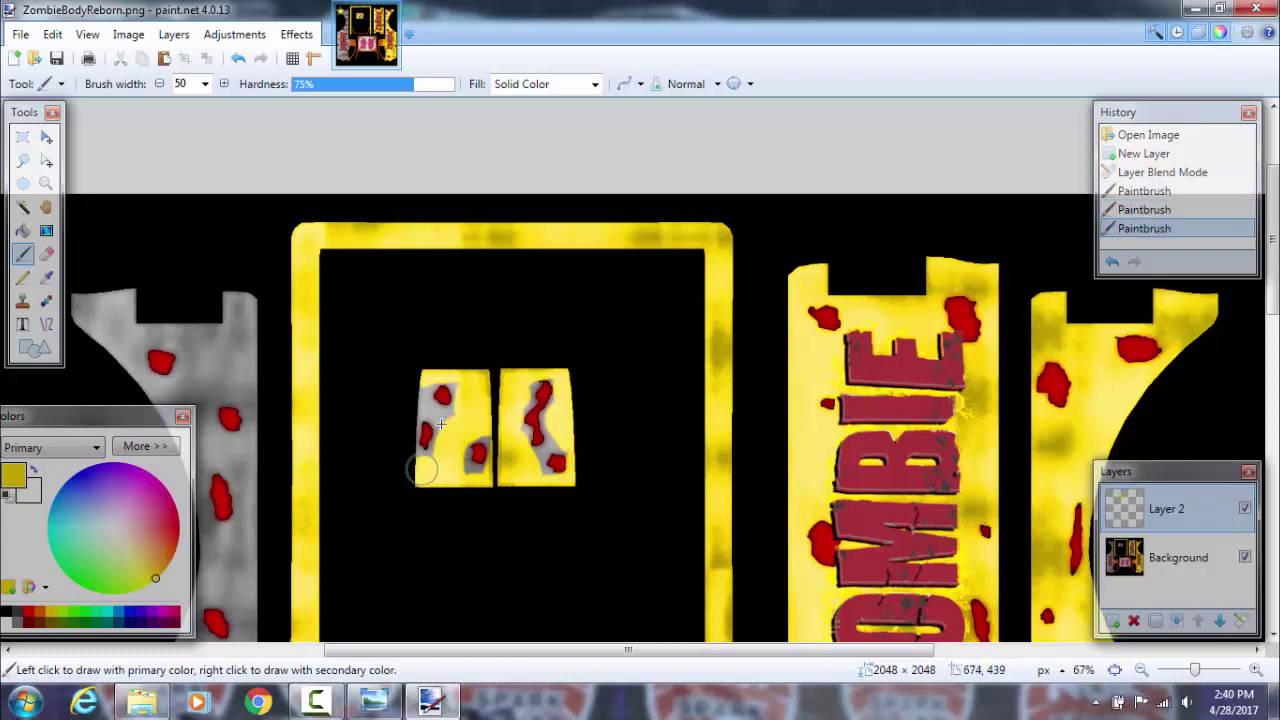
left_click(418, 397)
left_click(238, 58)
mouse_move(413, 407)
left_mouse_down()
mouse_move(423, 394)
mouse_move(414, 400)
left_mouse_up()
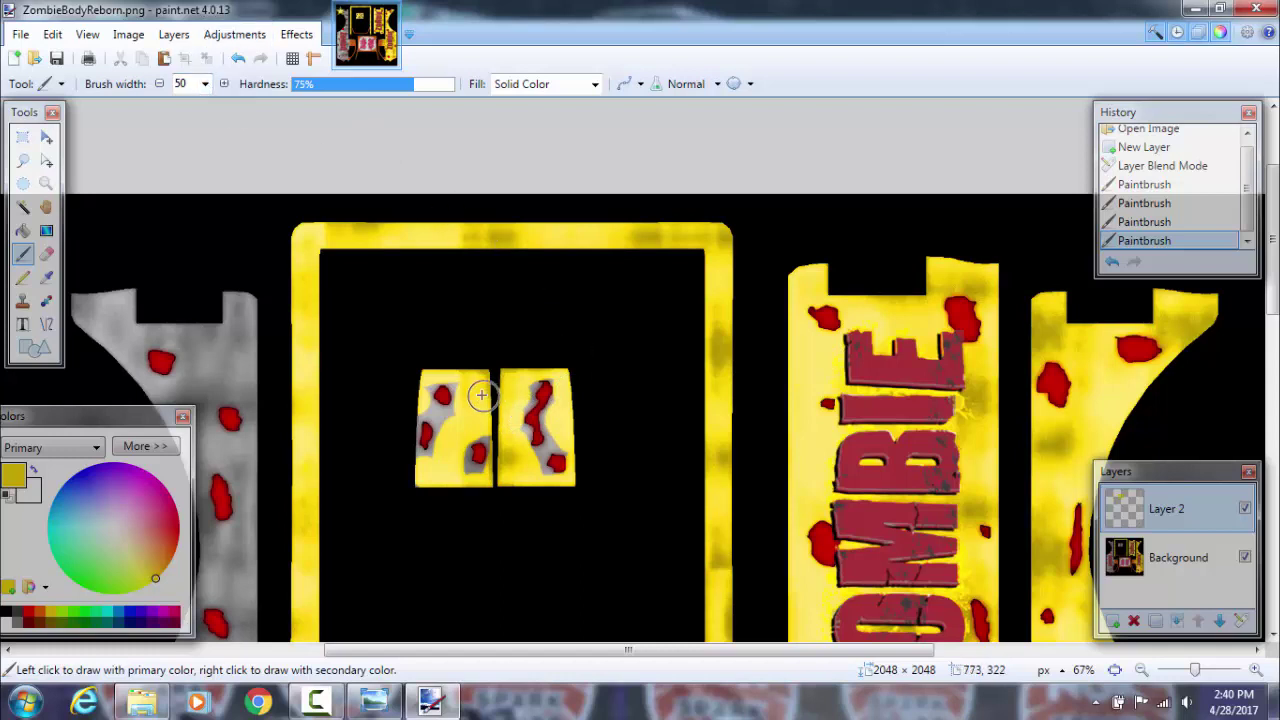
mouse_move(466, 387)
left_mouse_down()
mouse_move(543, 391)
mouse_move(537, 440)
mouse_move(528, 422)
mouse_move(544, 380)
left_mouse_up()
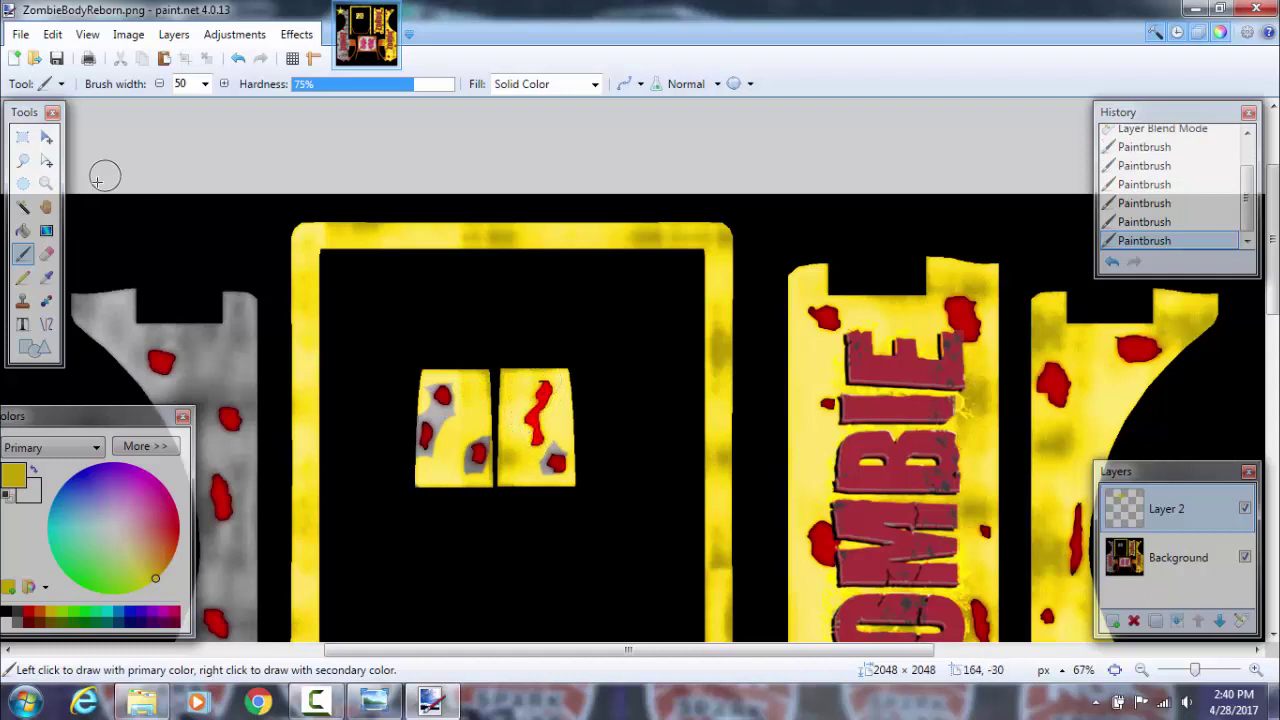
Erase around the right patch's red squiggle, then undo the erasing and the last yellow stroke.
left_click(47, 265)
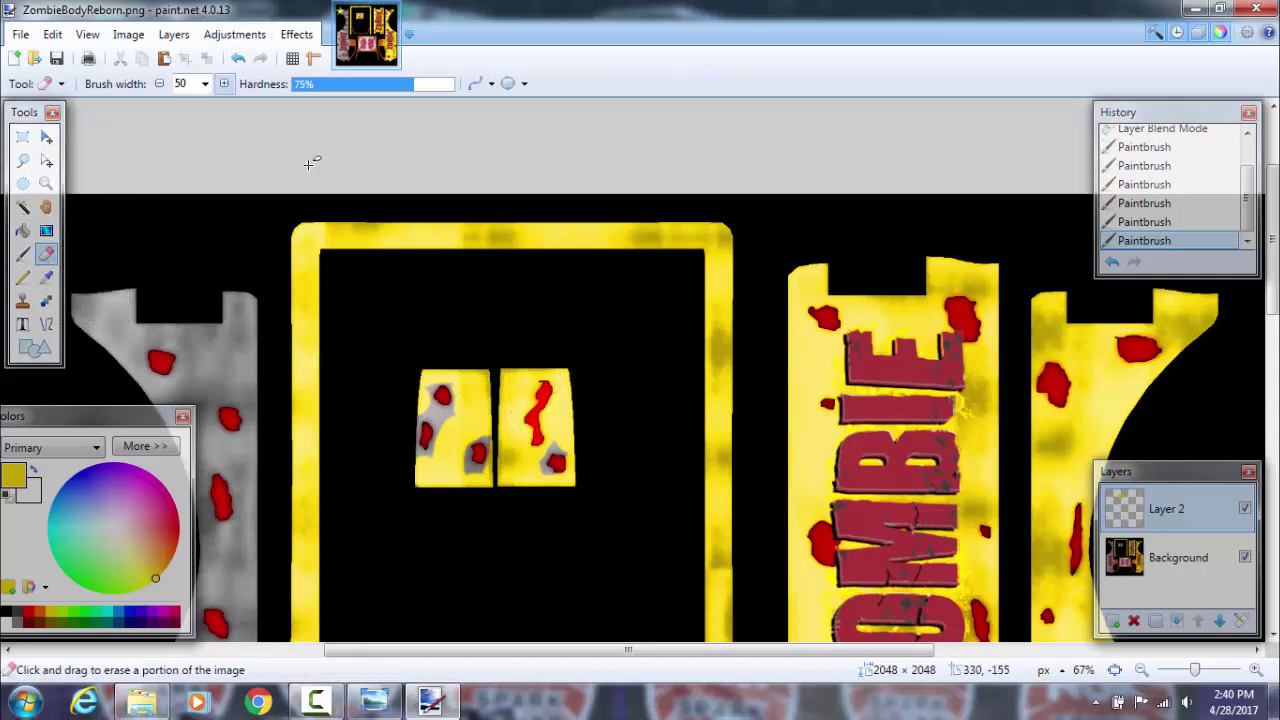
mouse_move(543, 397)
left_mouse_down()
mouse_move(531, 406)
mouse_move(542, 438)
left_mouse_up()
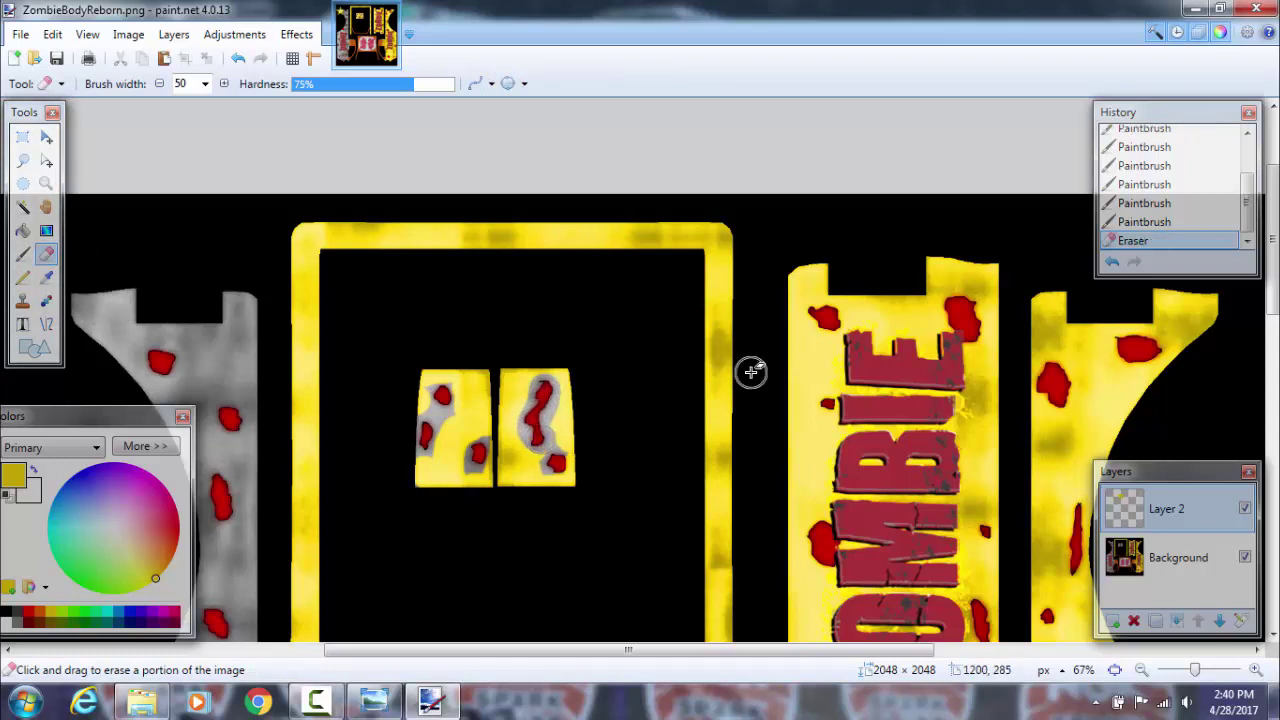
left_click(240, 58)
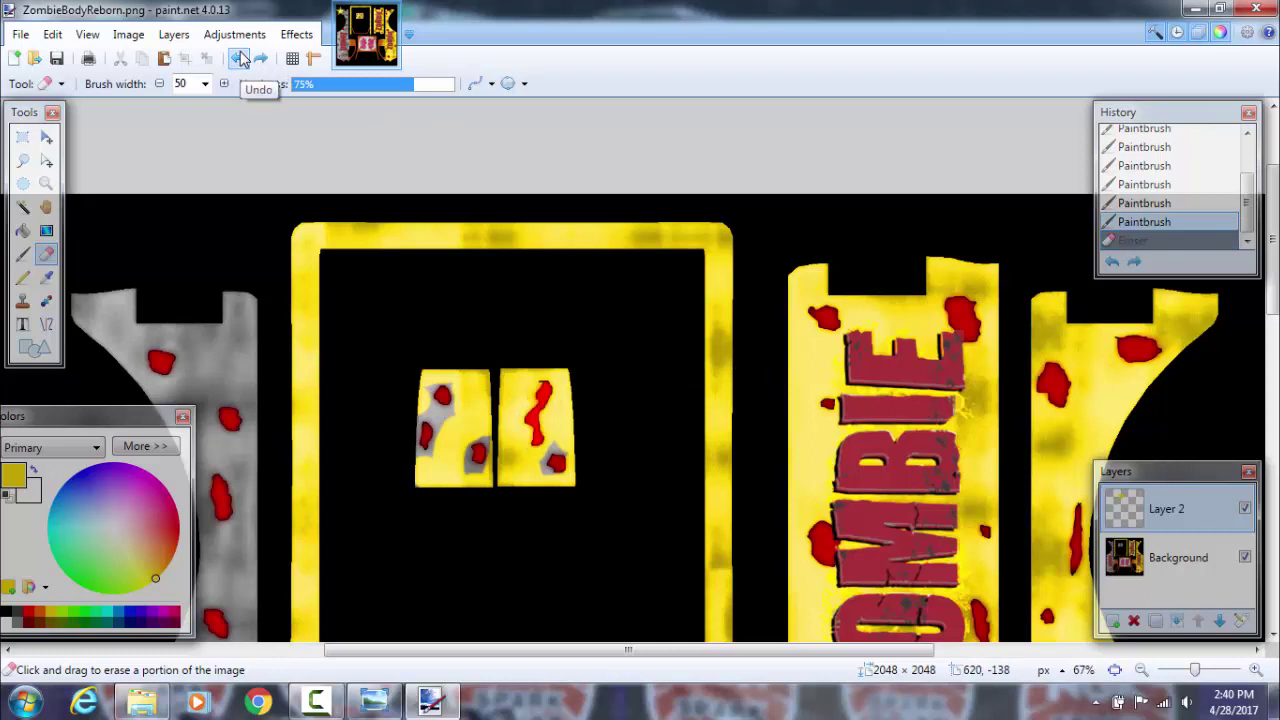
left_click(240, 58)
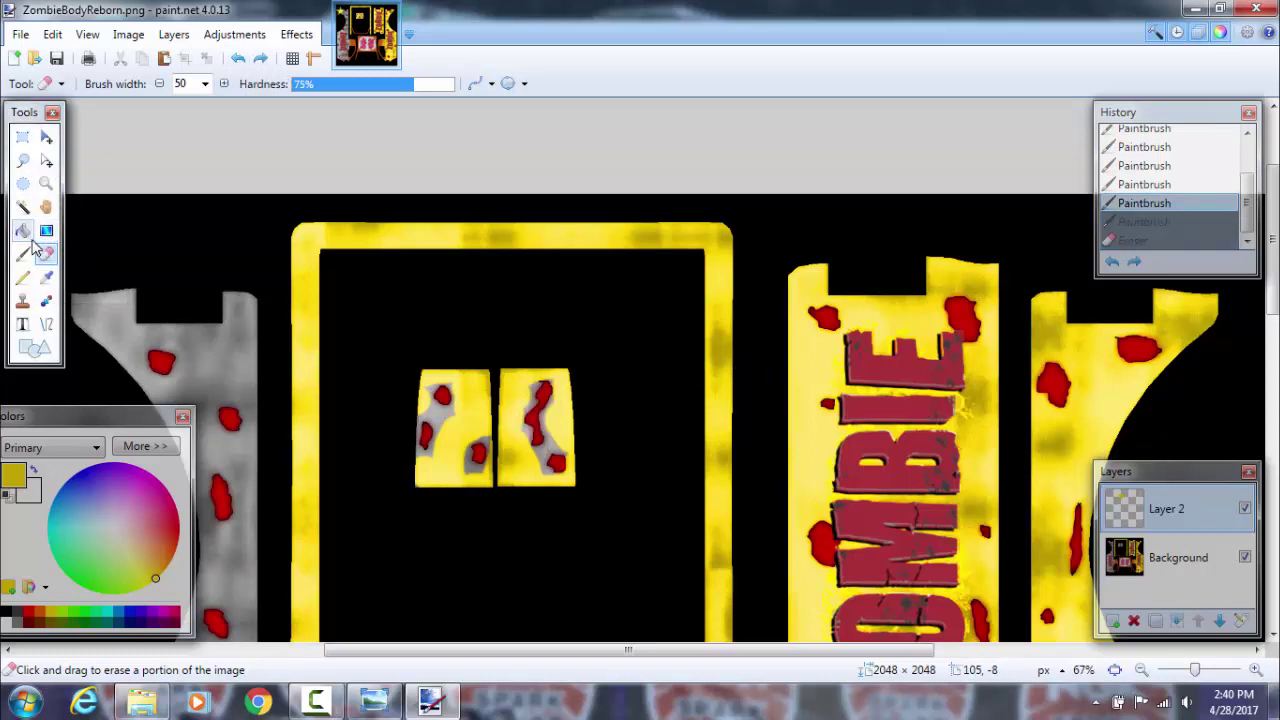
left_click(205, 84)
left_click_drag(225, 252, 225, 137)
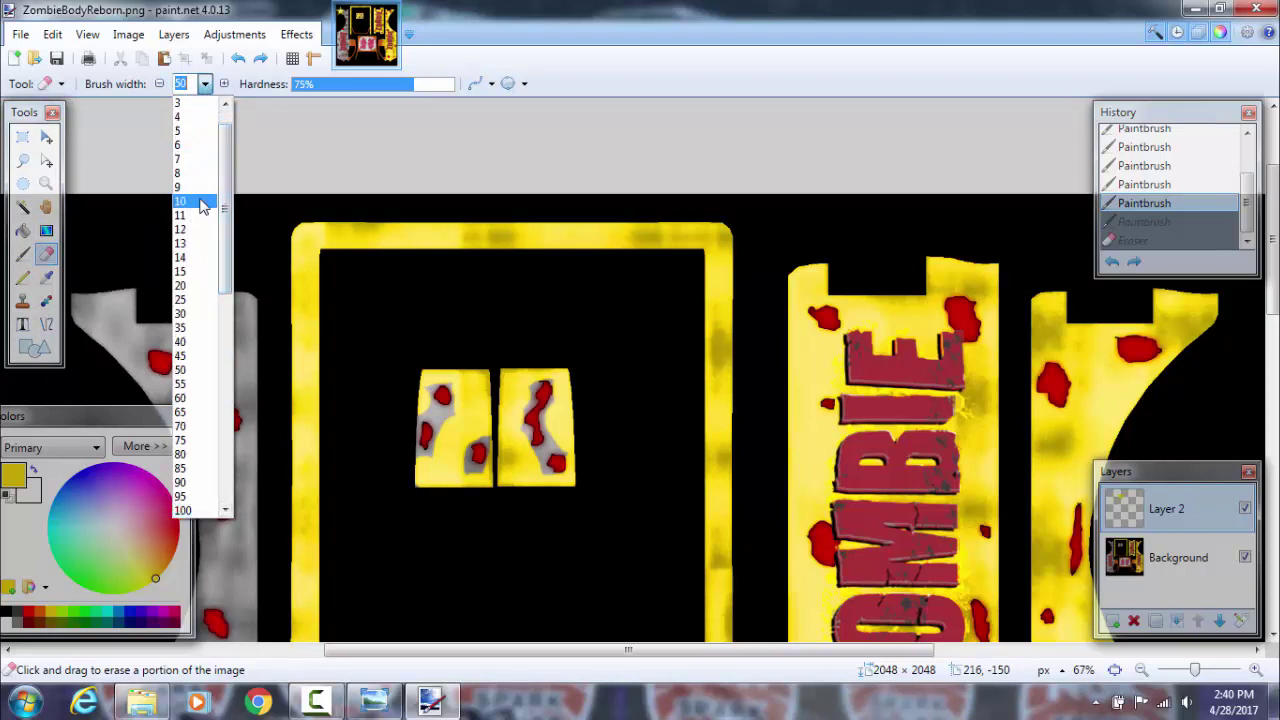
Set width 10 and zoom to 300% on the right patch's red mark, undoing a stray erase.
left_click(190, 215)
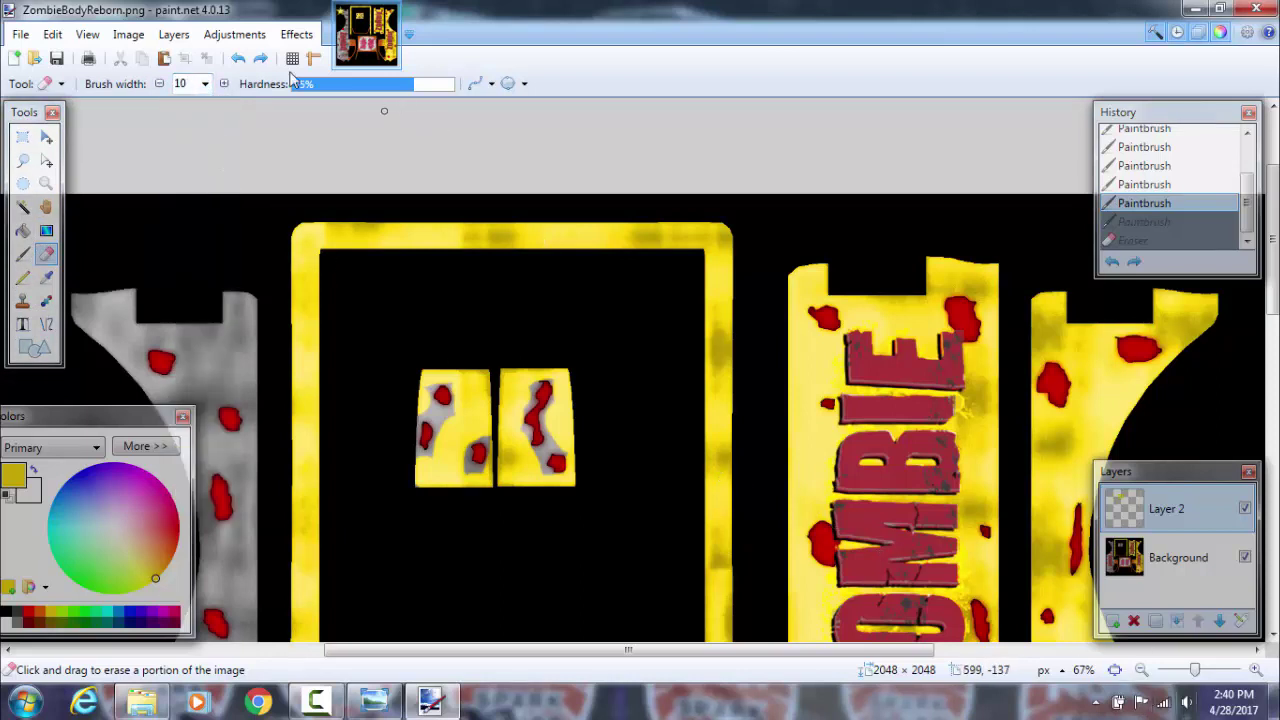
left_click(1256, 670)
left_click(1256, 670)
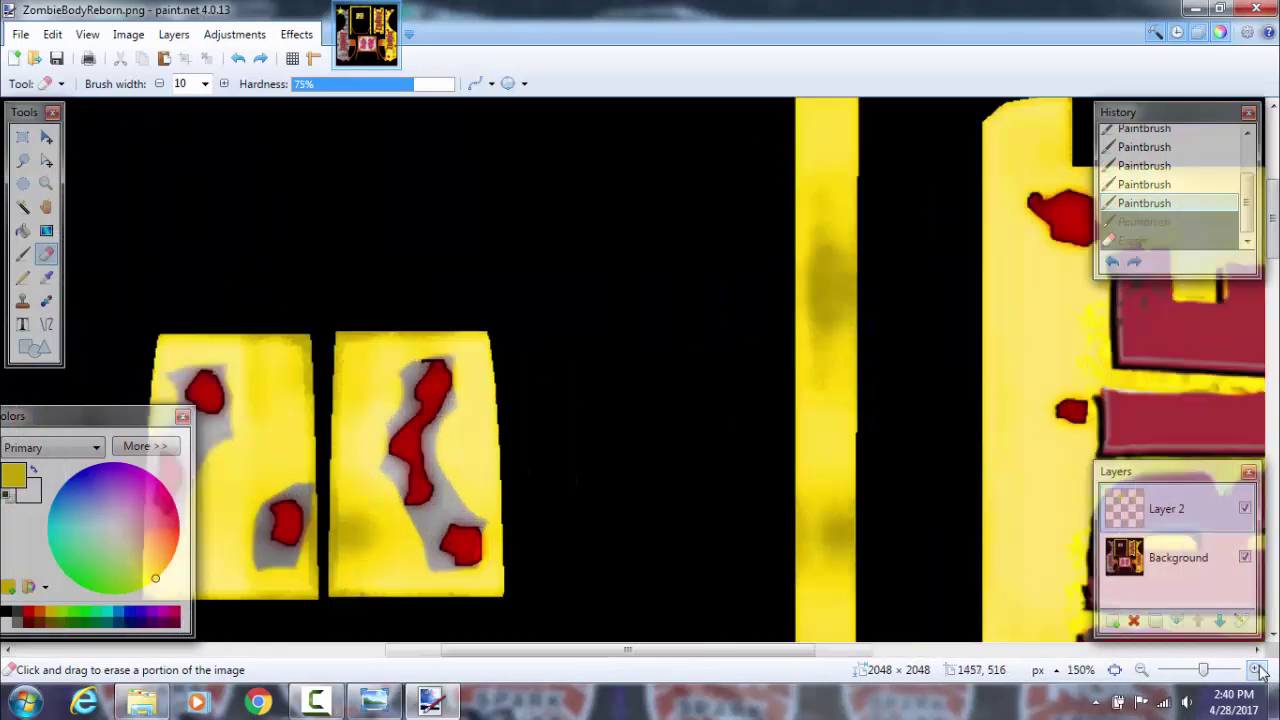
left_click(1256, 670)
left_click(1256, 670)
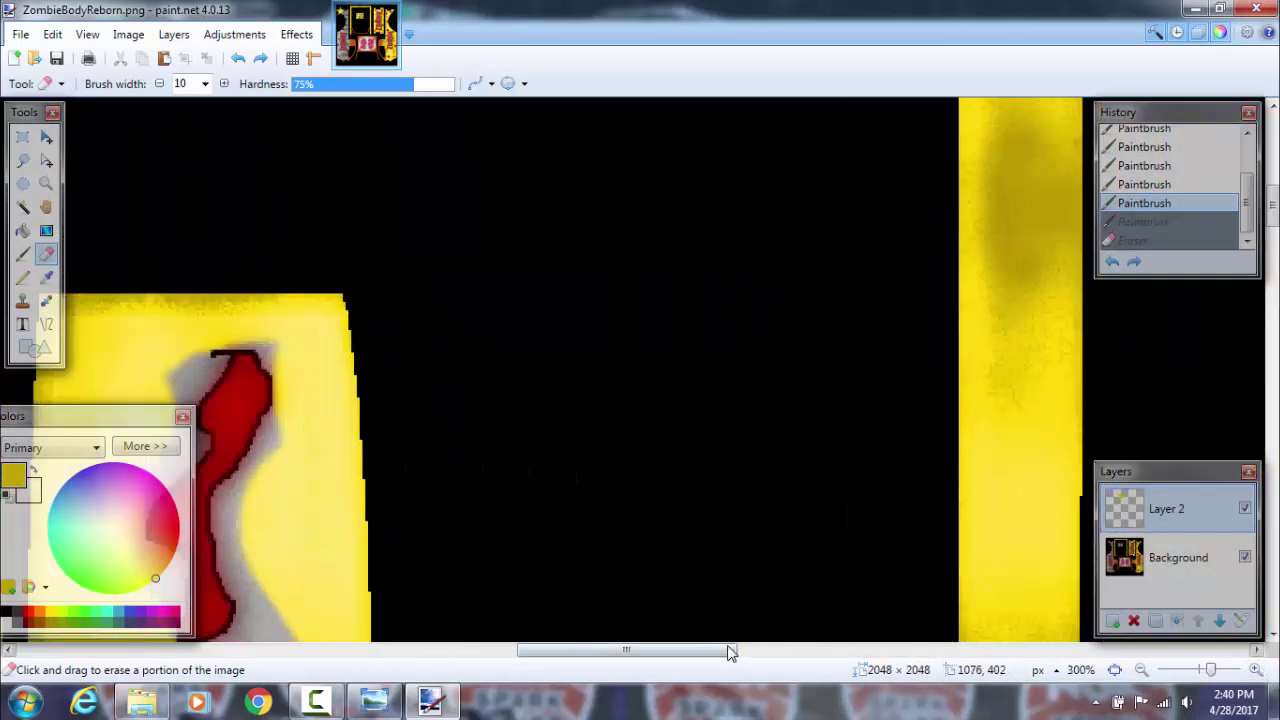
left_click_drag(729, 652, 686, 650)
scroll(460, 400, "down", 1)
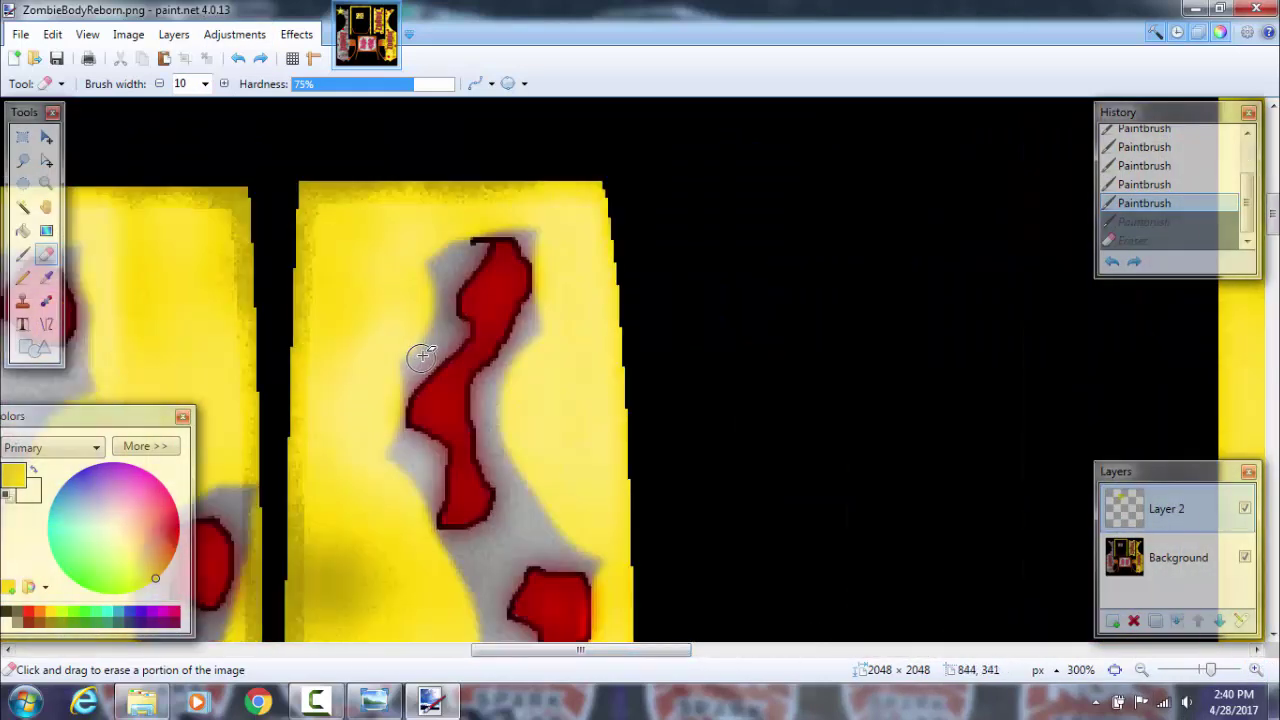
left_click(466, 242)
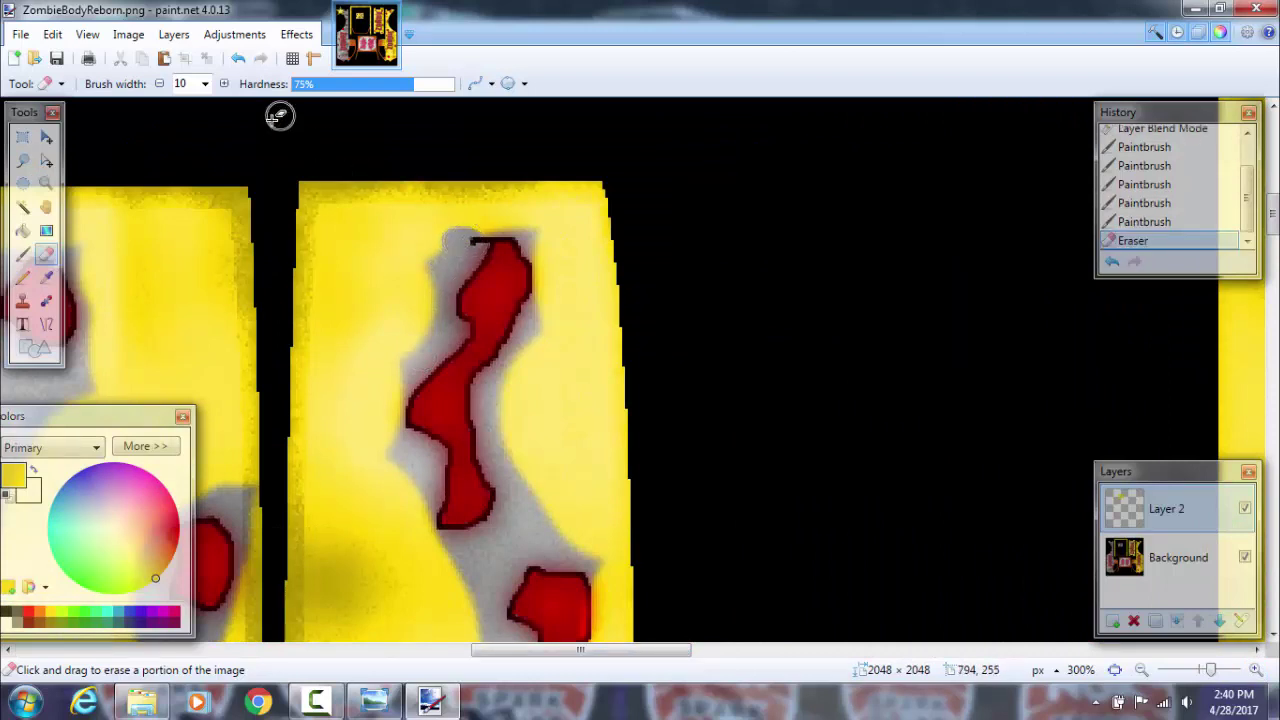
left_click(238, 59)
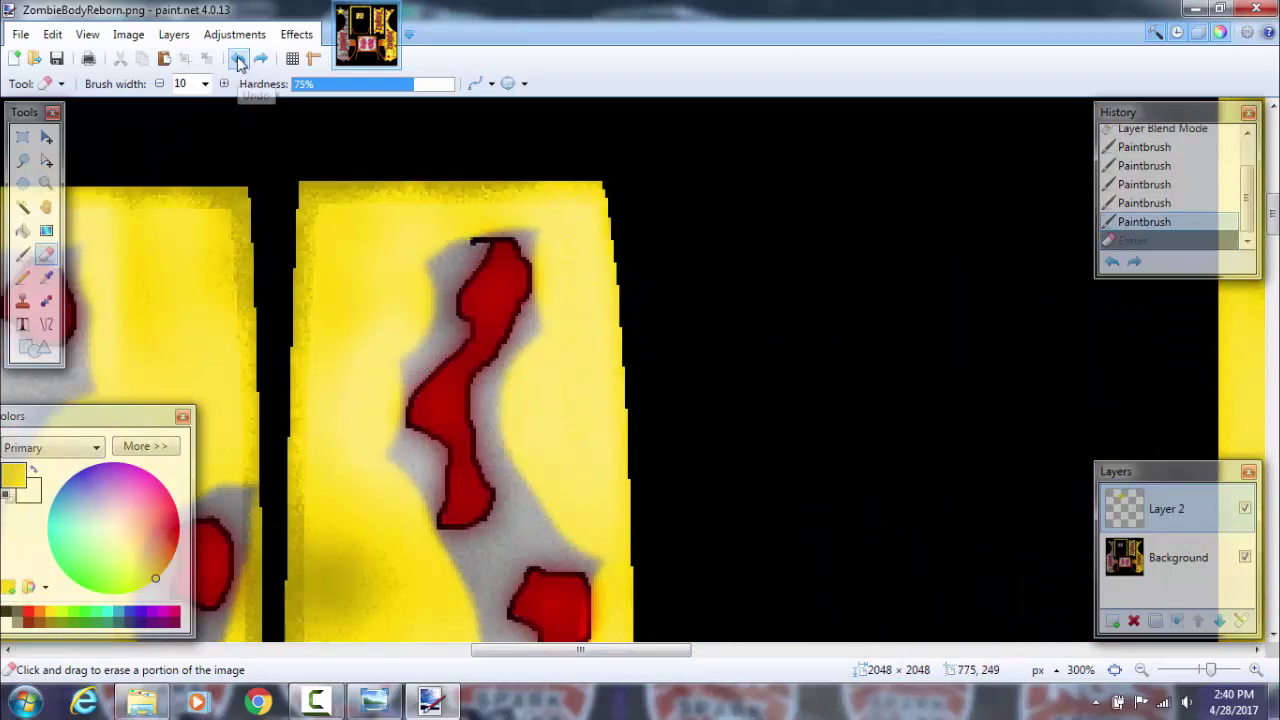
With the width-10 Paintbrush, paint yellow around the red shape's edges, undoing one misplaced stroke.
left_click(22, 254)
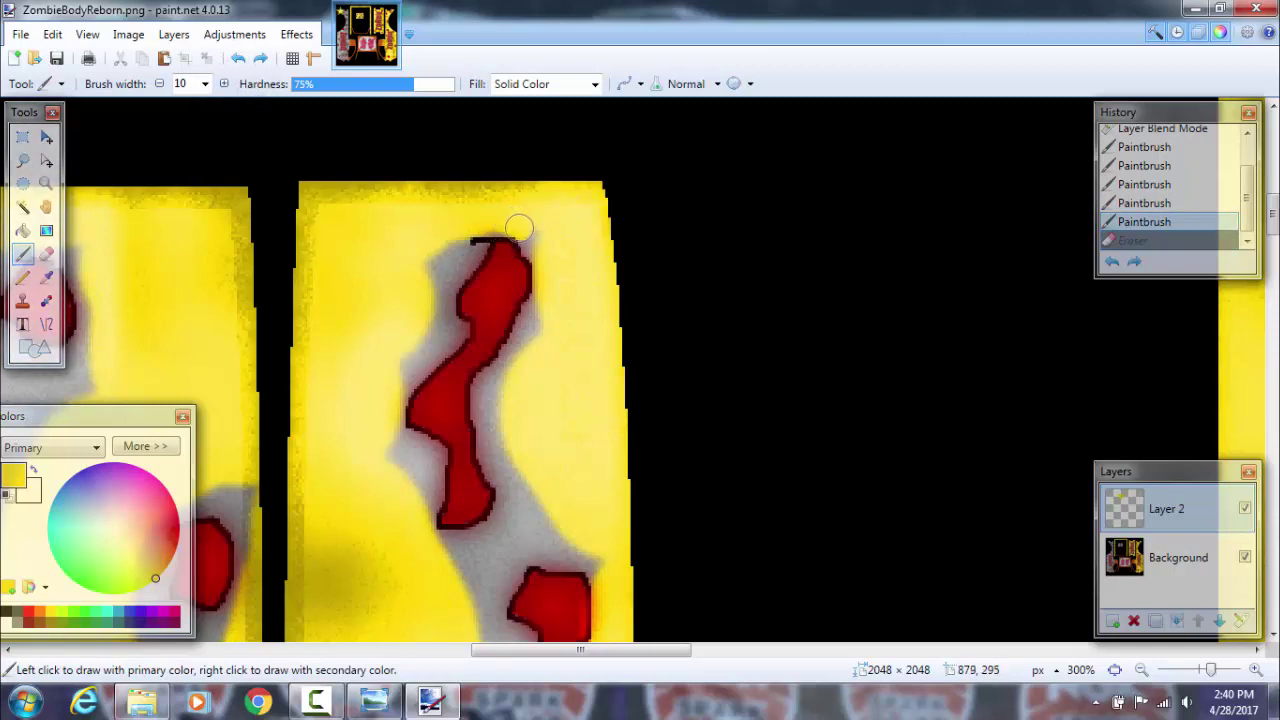
mouse_move(535, 245)
left_mouse_down()
mouse_move(503, 217)
mouse_move(440, 266)
mouse_move(450, 250)
mouse_move(500, 249)
mouse_move(430, 283)
mouse_move(430, 395)
left_mouse_up()
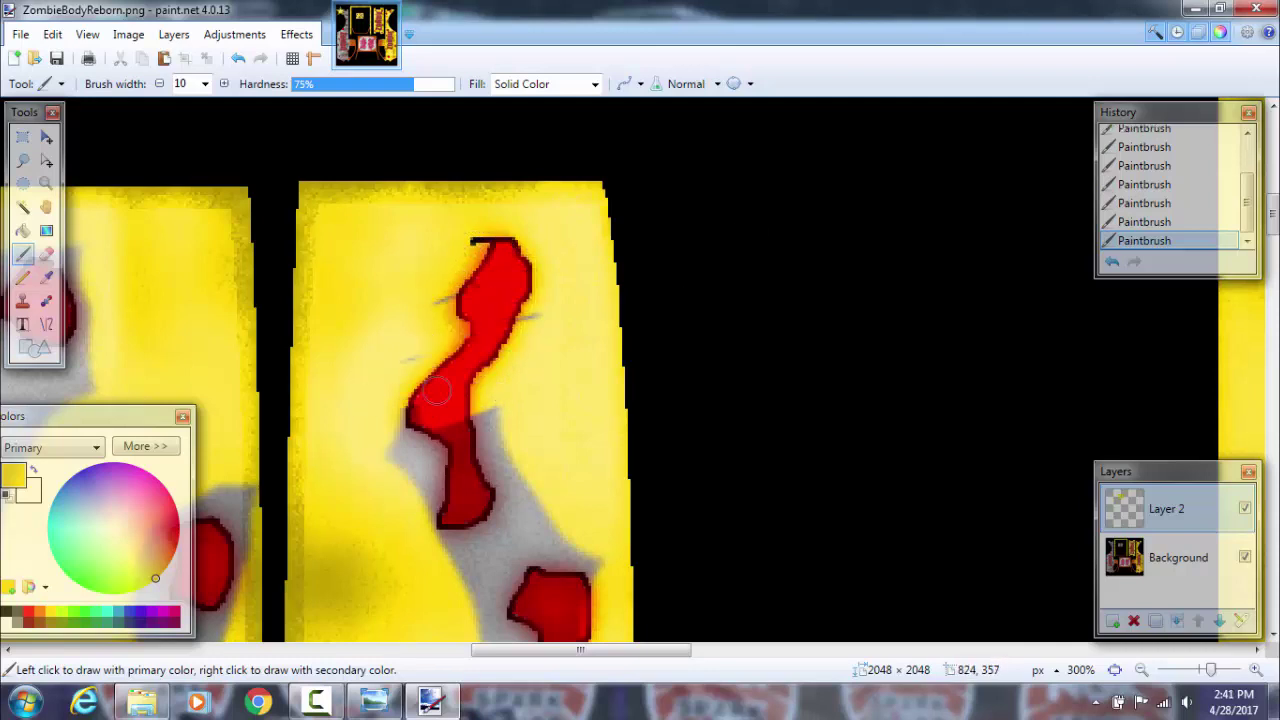
left_click(238, 57)
mouse_move(444, 281)
left_mouse_down()
mouse_move(438, 323)
mouse_move(455, 326)
mouse_move(409, 376)
mouse_move(398, 358)
mouse_move(443, 271)
left_mouse_up()
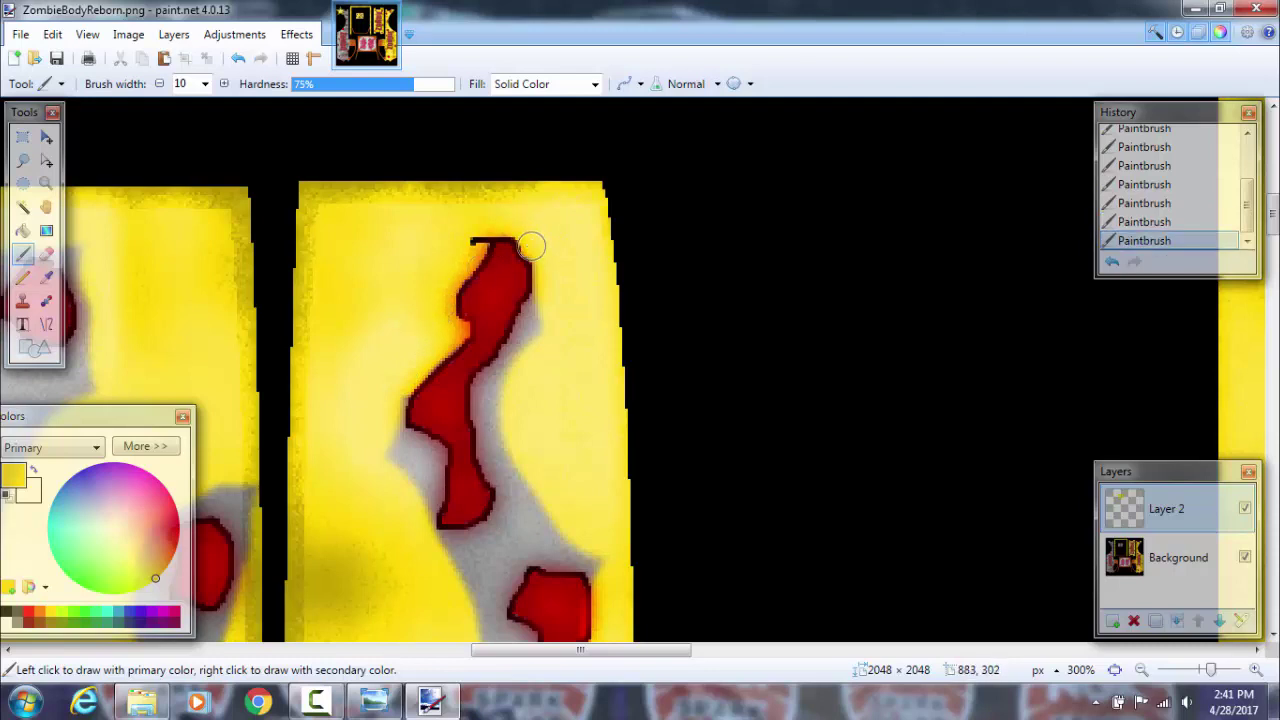
mouse_move(545, 287)
left_mouse_down()
mouse_move(482, 387)
mouse_move(484, 417)
mouse_move(496, 405)
mouse_move(506, 454)
left_mouse_up()
scroll(506, 454, "down", 3)
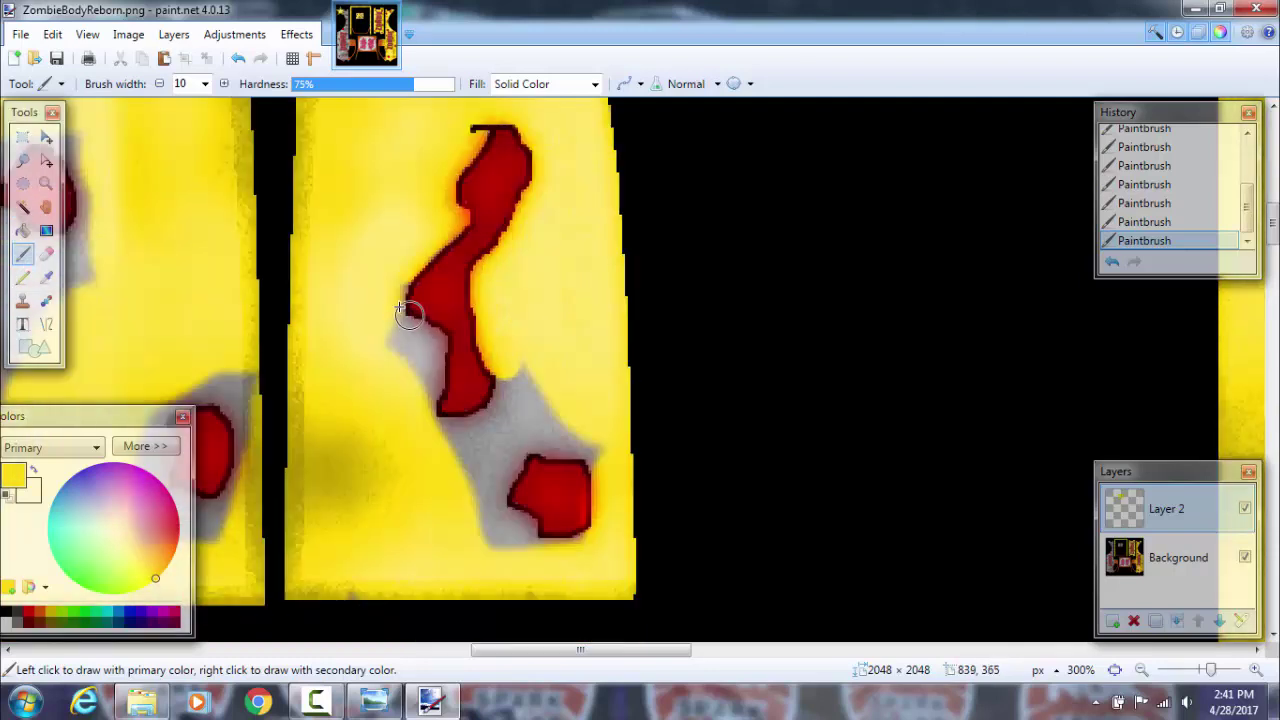
mouse_move(392, 287)
left_mouse_down()
mouse_move(409, 336)
mouse_move(431, 342)
mouse_move(427, 392)
mouse_move(432, 378)
mouse_move(386, 352)
left_mouse_up()
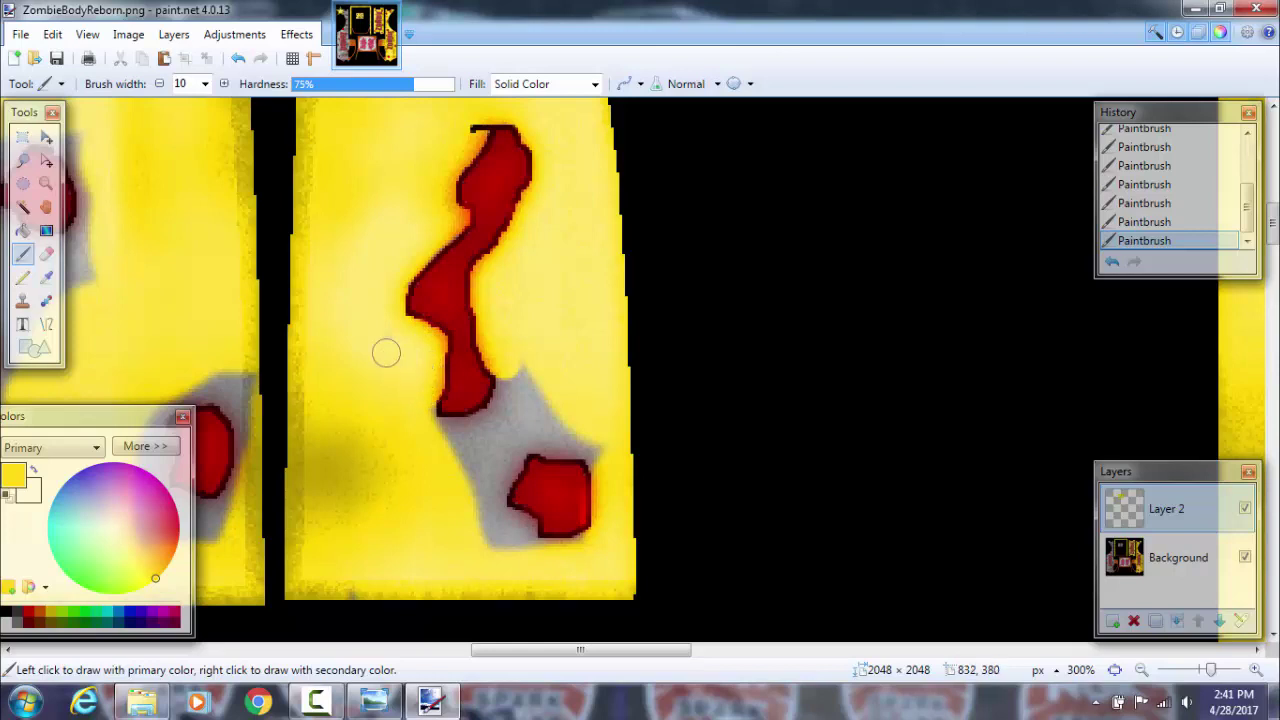
left_click_drag(403, 410, 431, 430)
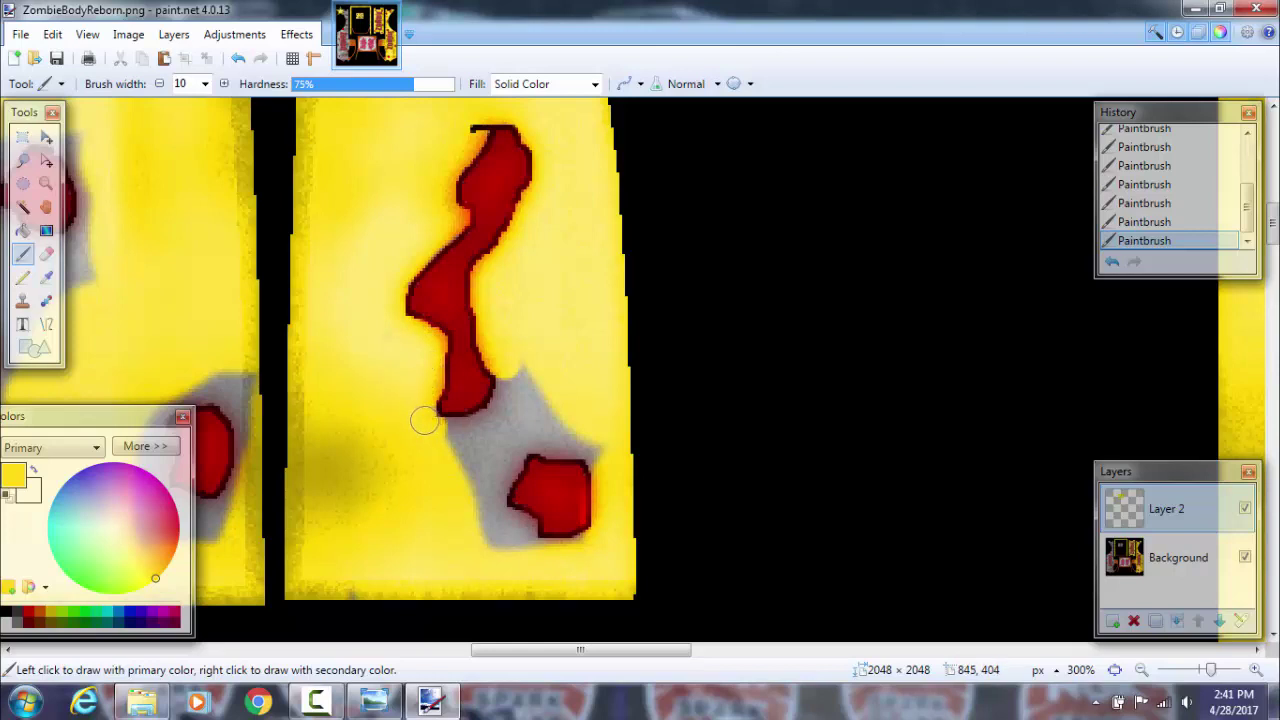
mouse_move(440, 430)
left_mouse_down()
mouse_move(524, 374)
mouse_move(504, 419)
mouse_move(506, 382)
mouse_move(512, 408)
mouse_move(464, 473)
mouse_move(495, 458)
mouse_move(475, 441)
mouse_move(434, 461)
mouse_move(538, 409)
mouse_move(540, 438)
mouse_move(591, 445)
mouse_move(596, 458)
mouse_move(552, 410)
mouse_move(527, 445)
left_mouse_up()
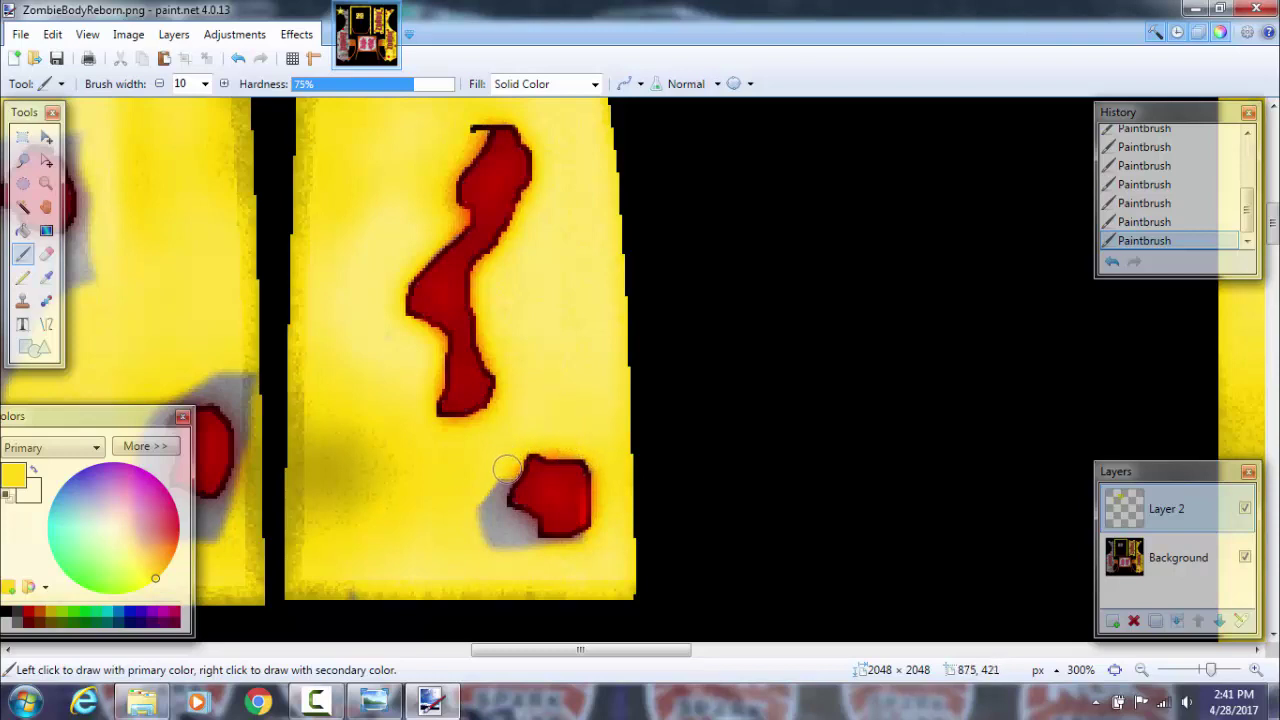
mouse_move(503, 476)
left_mouse_down()
mouse_move(494, 512)
mouse_move(527, 533)
mouse_move(492, 514)
mouse_move(483, 536)
mouse_move(541, 551)
left_mouse_up()
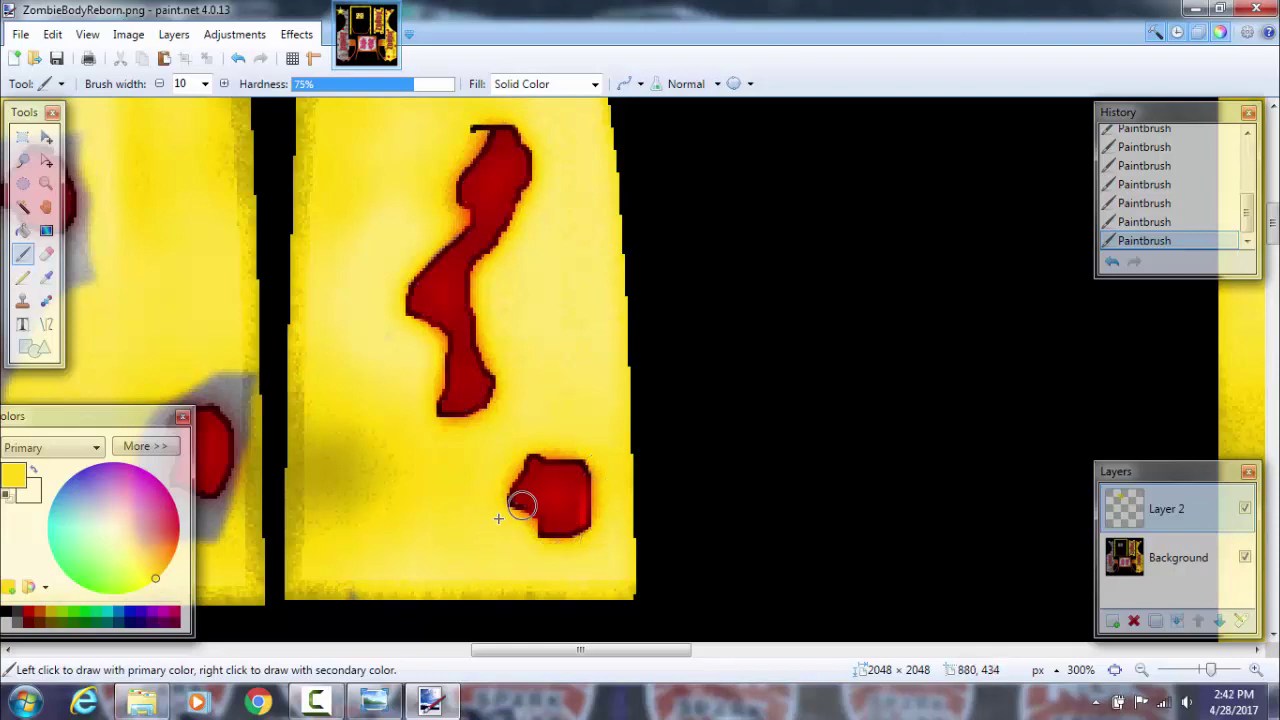
Pan around the close-up and undo a trial stroke on the yellow elbow's top edge.
scroll(457, 429, "up", 2)
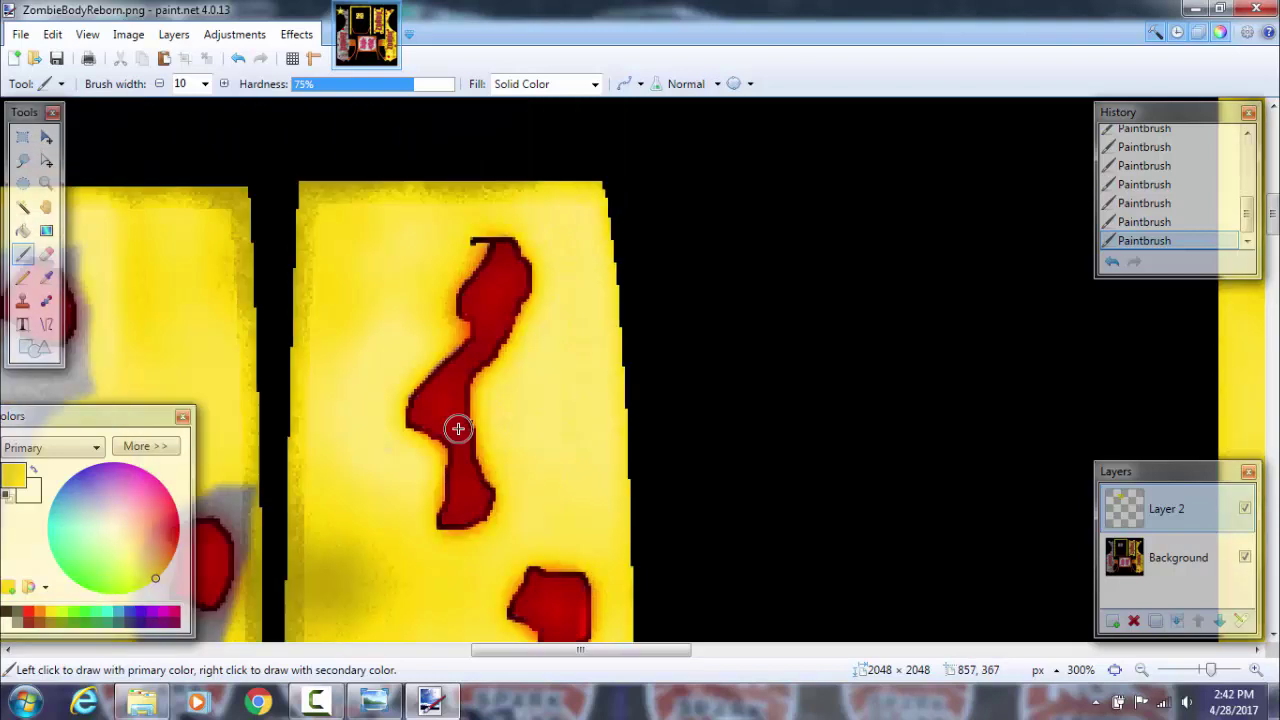
scroll(666, 277, "down", 4)
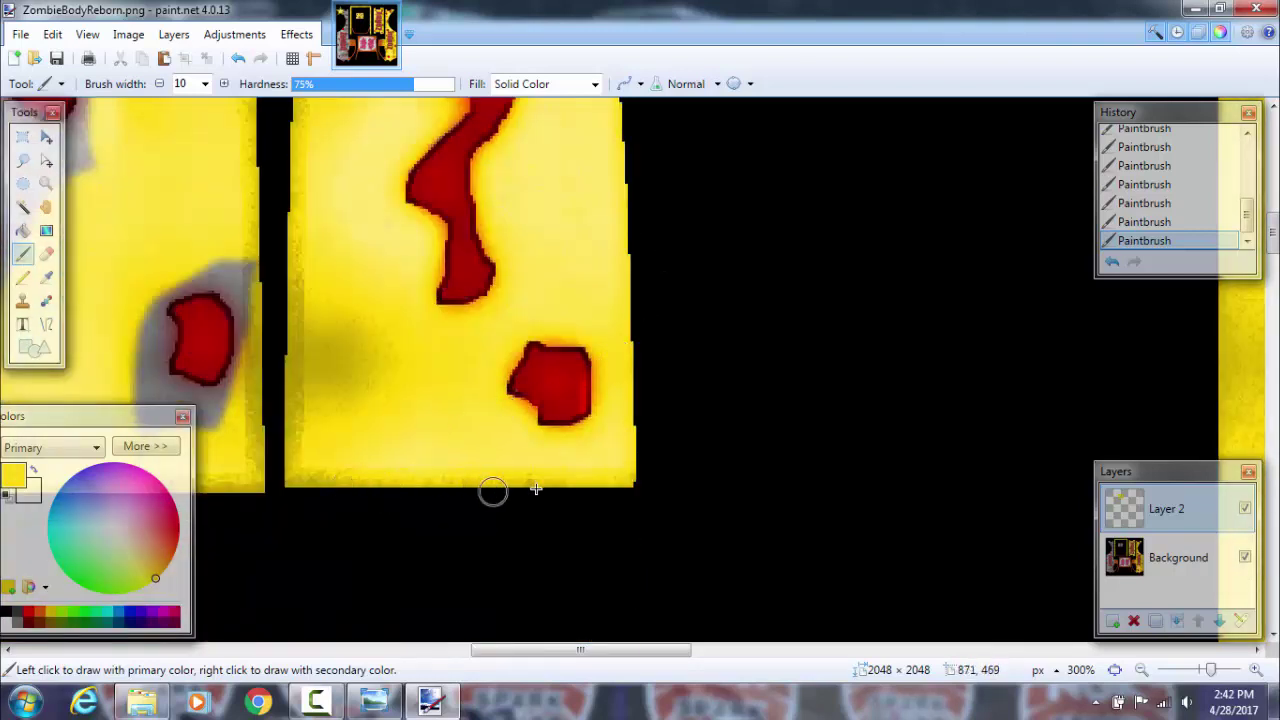
scroll(636, 458, "up", 4)
scroll(636, 458, "up", 2)
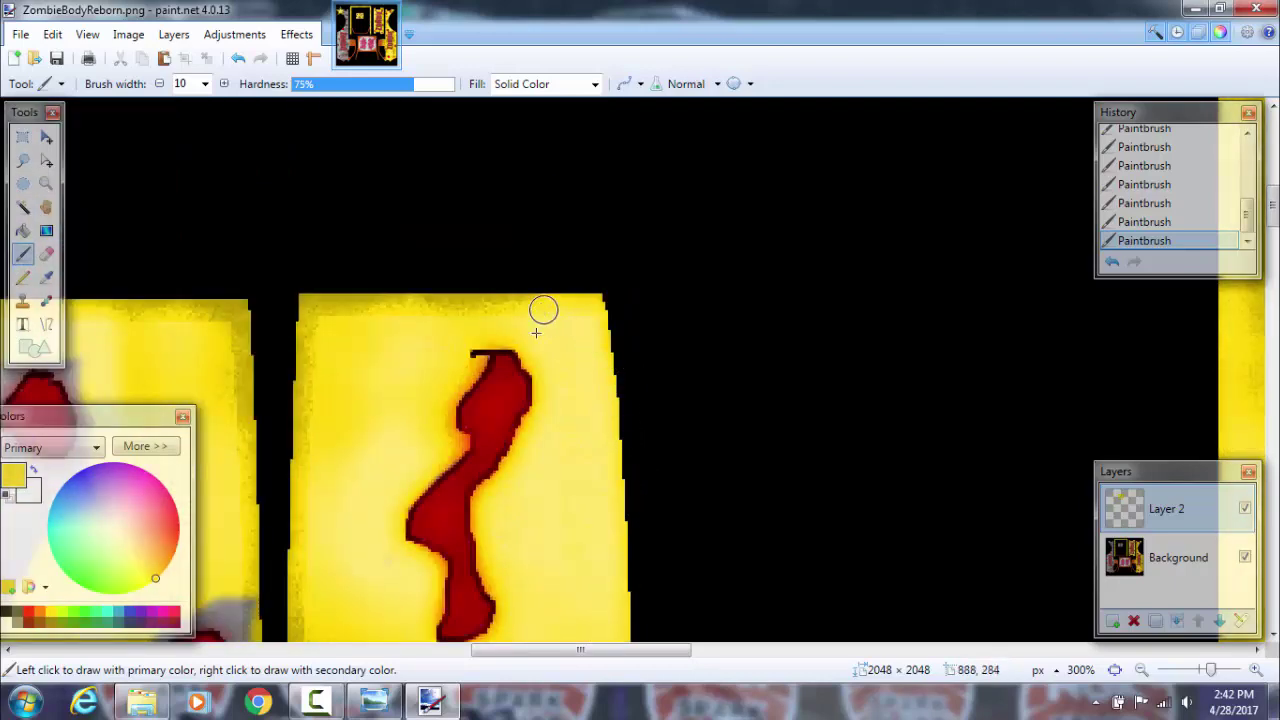
left_click_drag(593, 656, 724, 655)
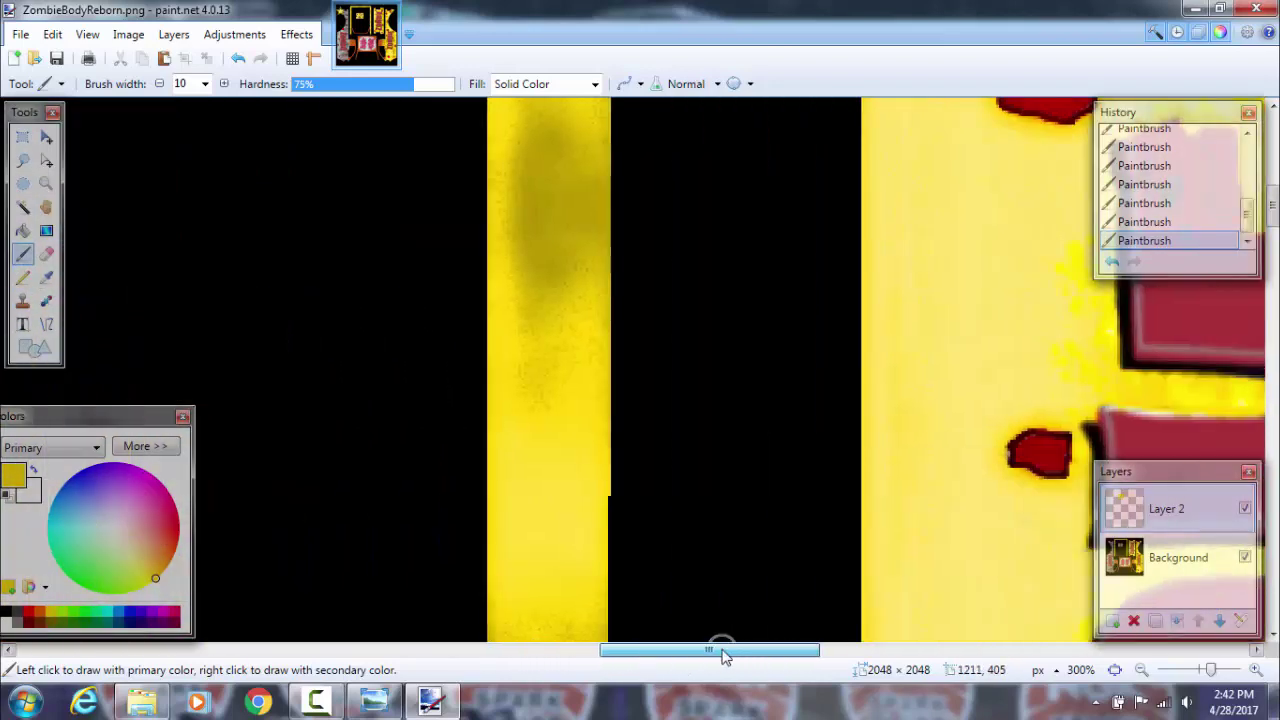
scroll(423, 320, "up", 10)
scroll(486, 334, "down", 6)
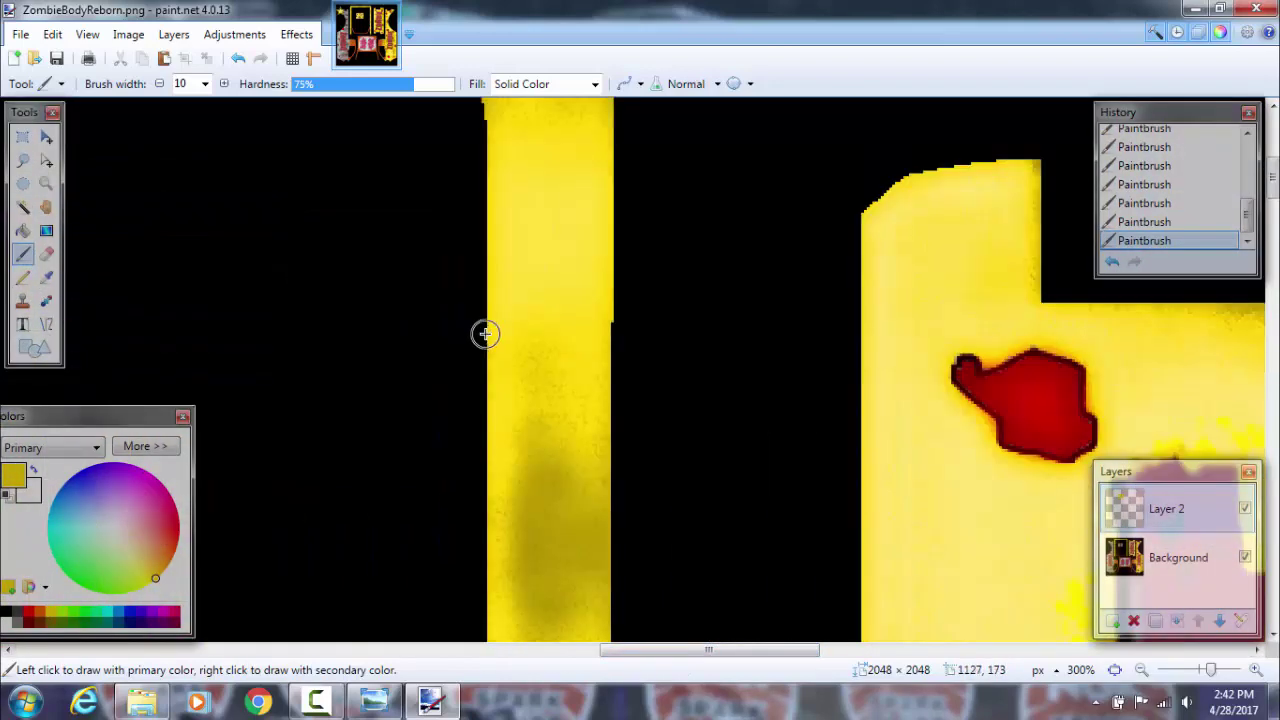
scroll(600, 278, "up", 2)
left_click_drag(609, 106, 624, 230)
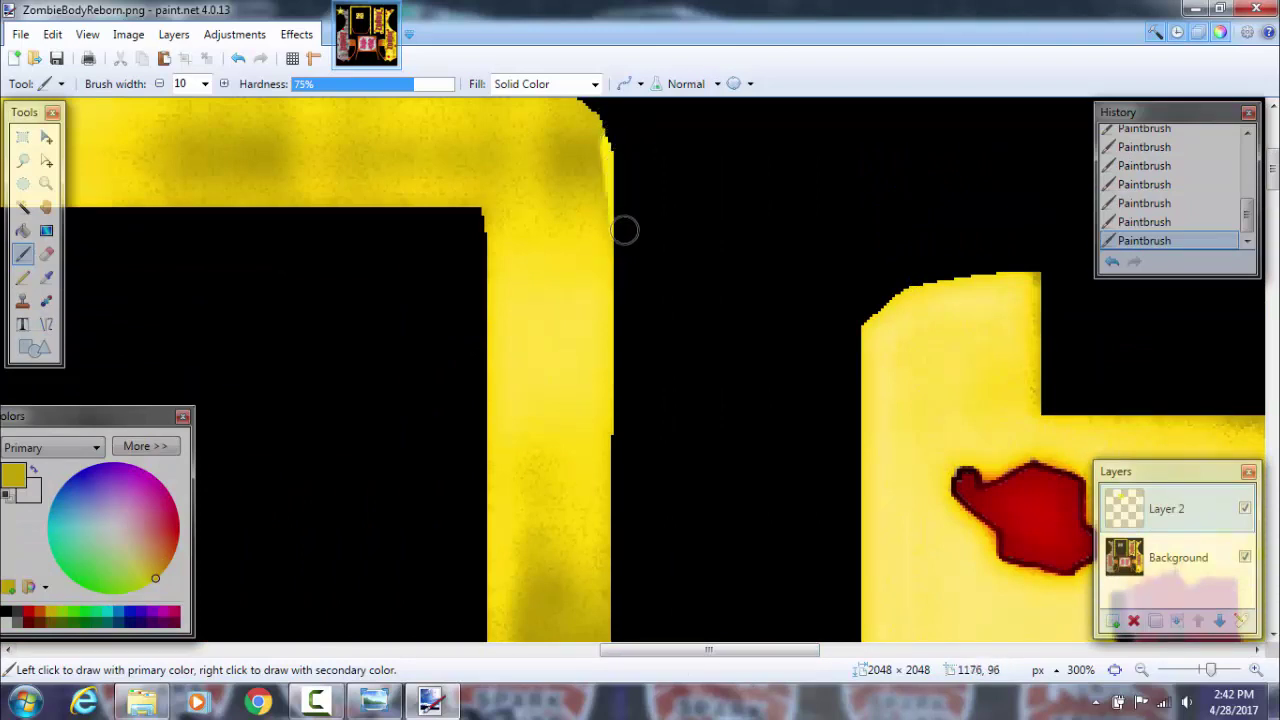
left_click(236, 59)
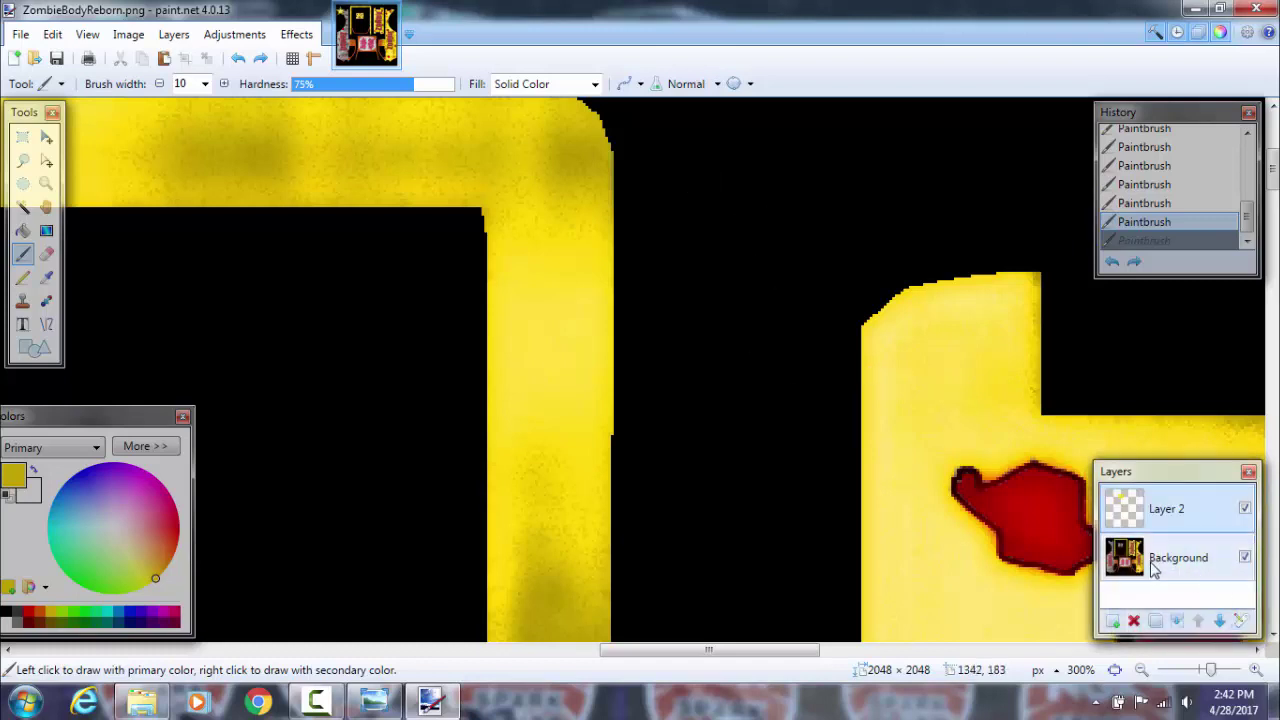
Zoom out to 33% to view the whole recoloured texture.
left_click(1141, 670)
left_click(1141, 670)
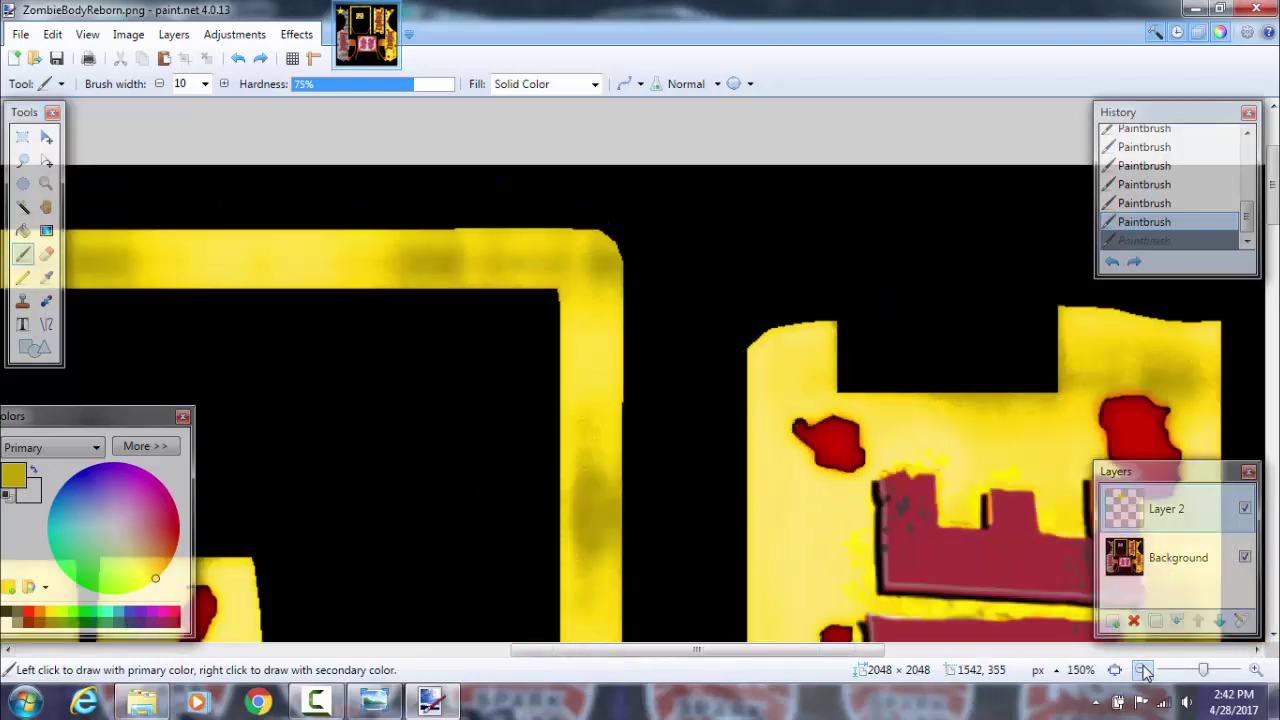
left_click(1141, 670)
left_click(1141, 670)
left_click(1141, 670)
left_click(1141, 670)
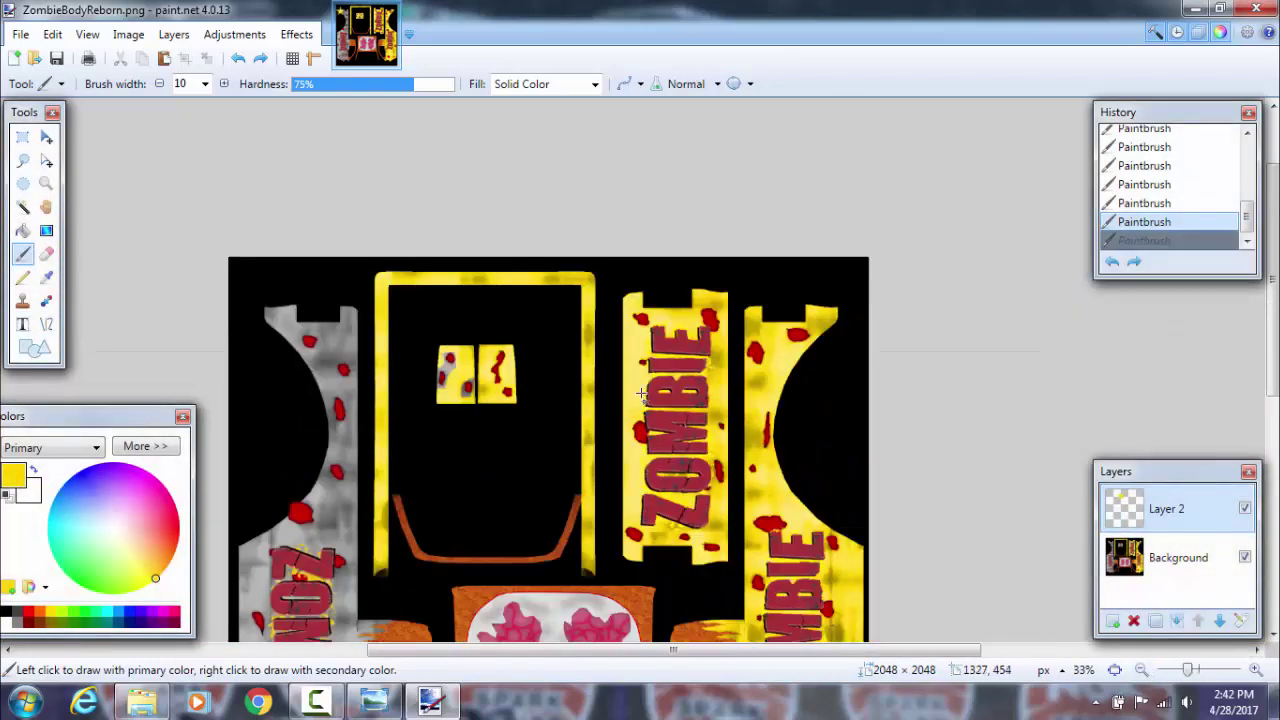
scroll(641, 393, "down", 3)
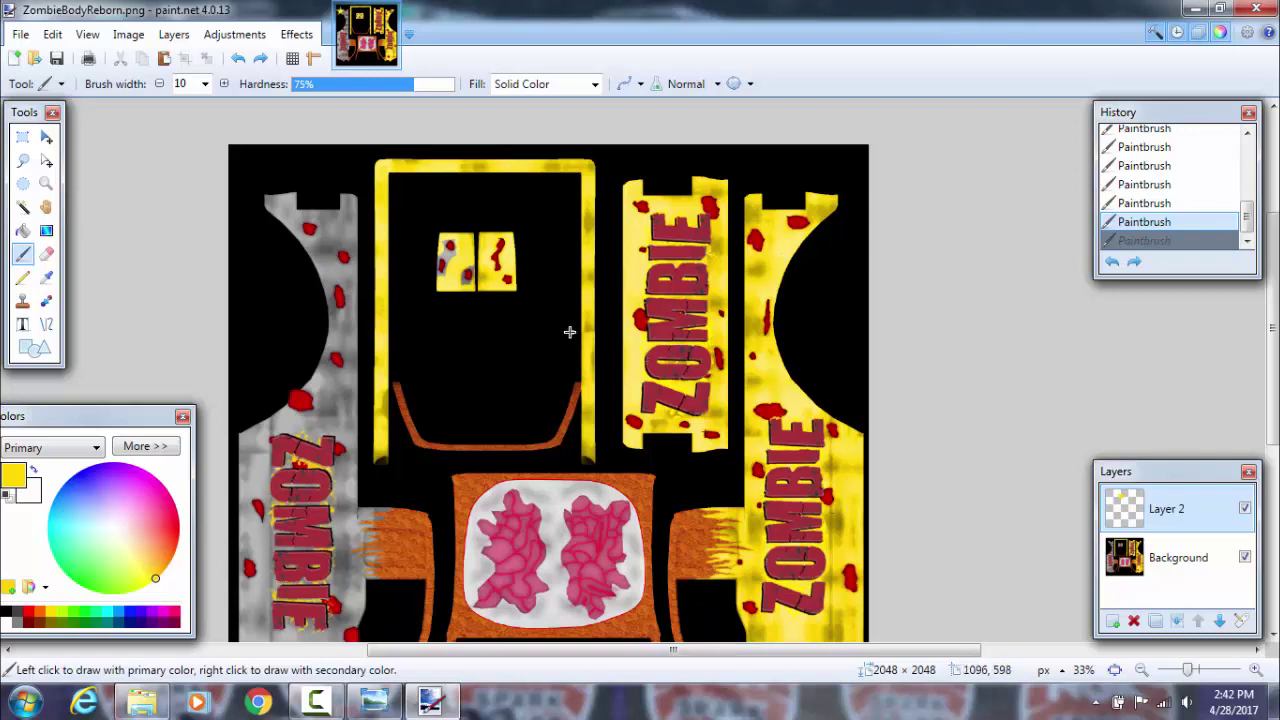
Zoom to 200% on the two small yellow panels and redo the last Paintbrush stroke.
double_click(1256, 675)
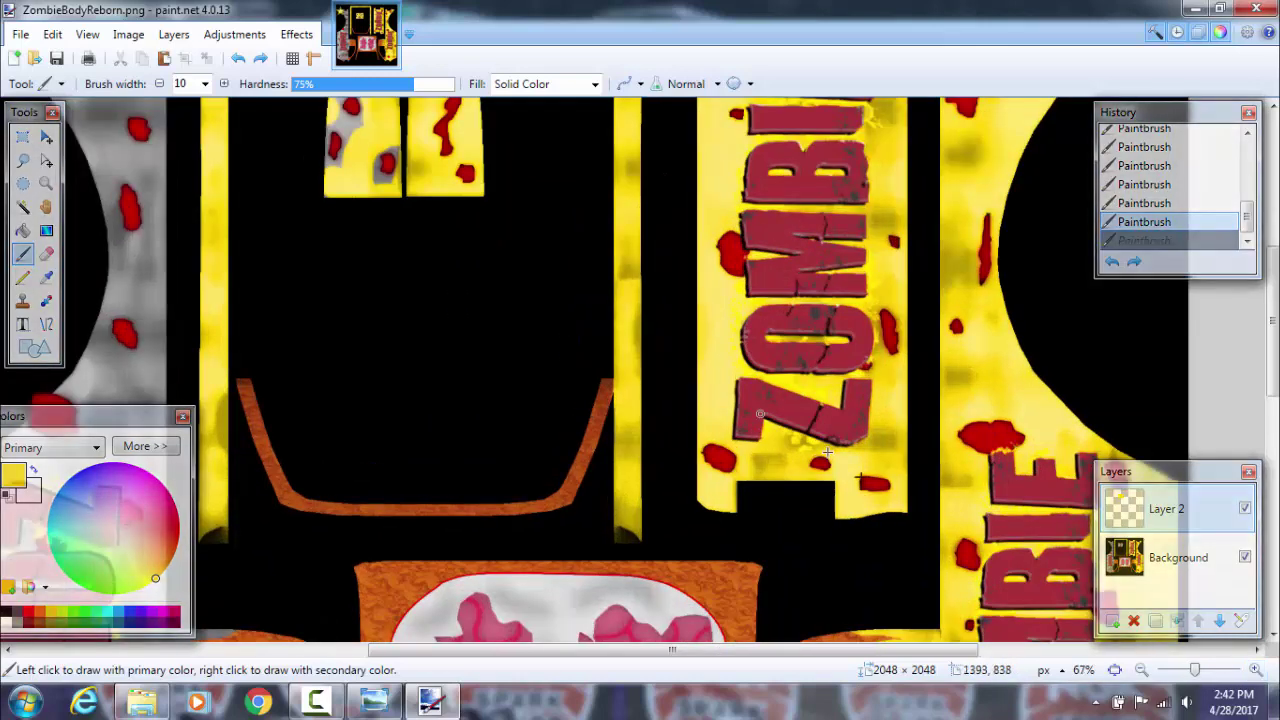
left_click_drag(853, 652, 793, 653)
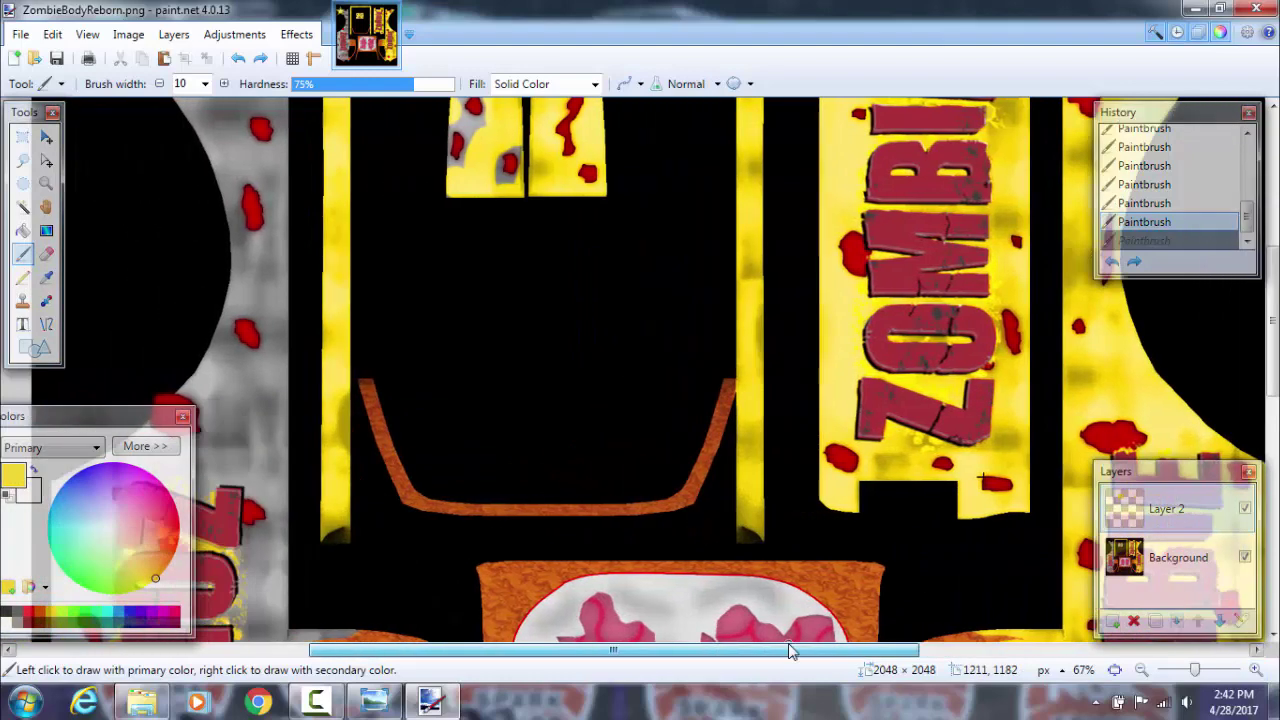
scroll(500, 177, "up", 3)
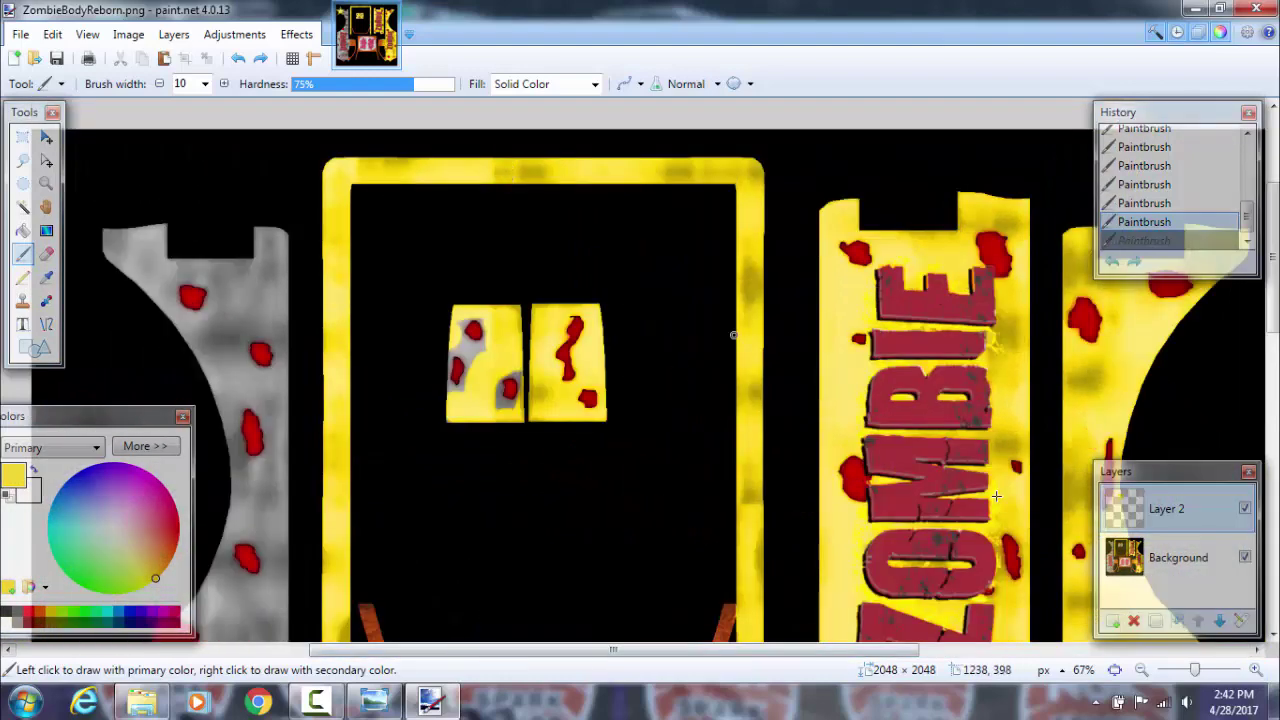
left_click(1256, 675)
left_click(1256, 675)
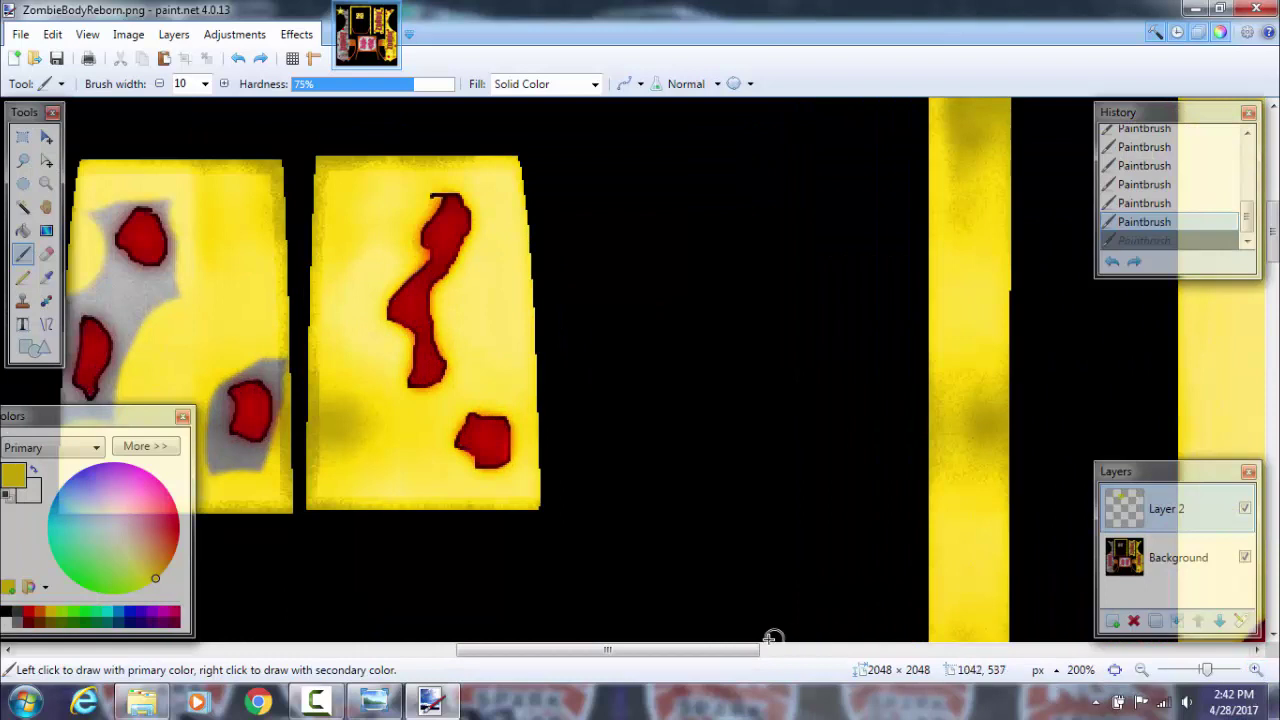
left_click_drag(716, 655, 606, 652)
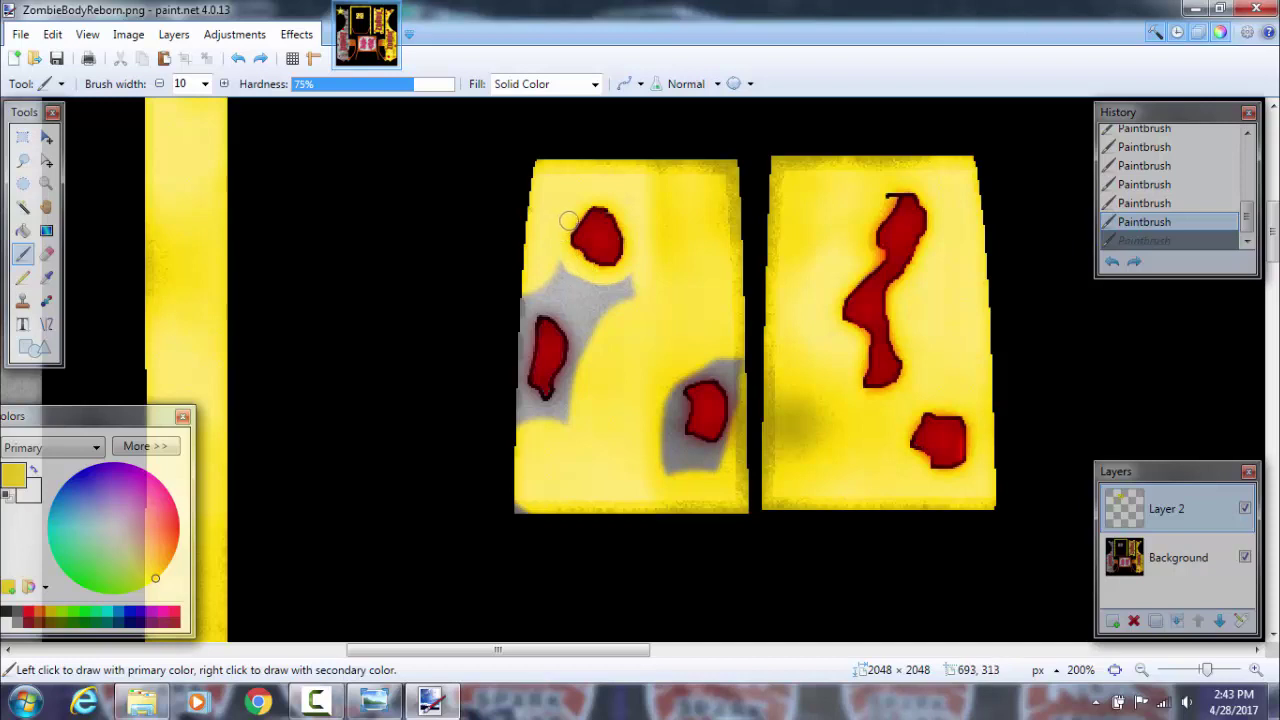
key("ctrl+y")
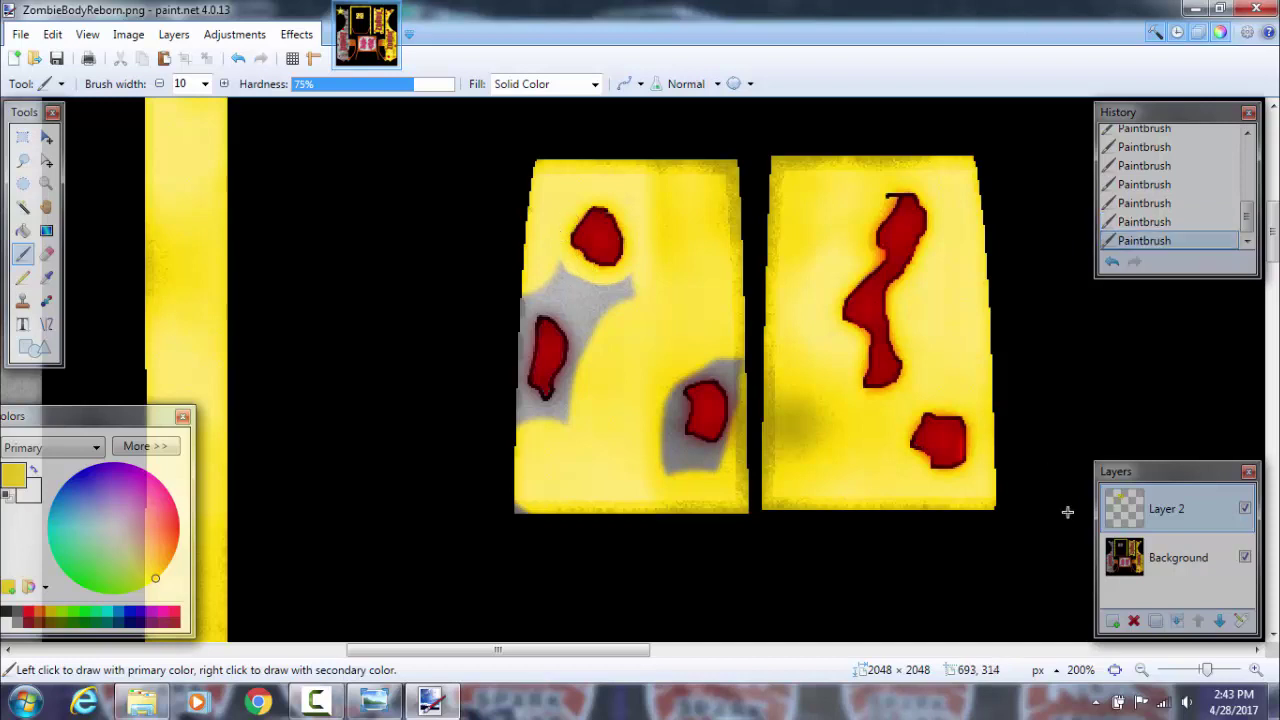
At 300% zoom, paint yellow over grey along the panel's left edge, the triangle and above the red blob.
left_click(1255, 671)
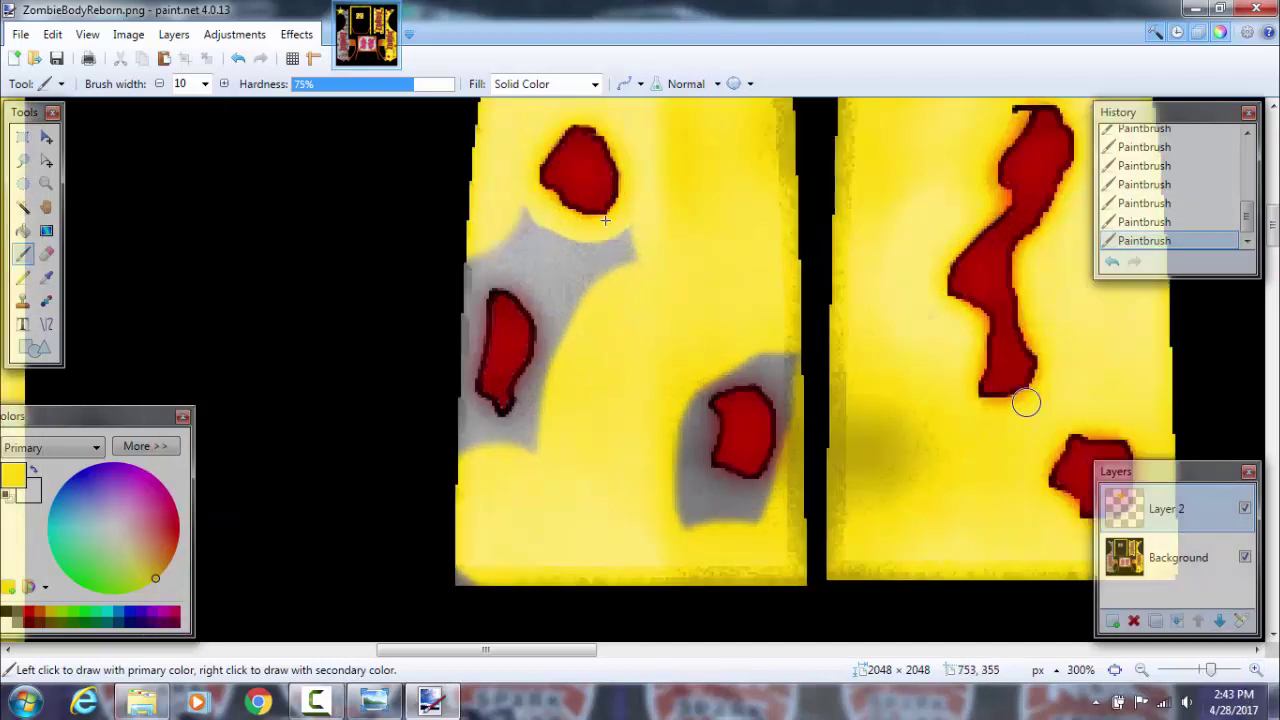
mouse_move(458, 251)
left_mouse_down()
mouse_move(472, 336)
mouse_move(462, 390)
mouse_move(485, 425)
mouse_move(472, 460)
mouse_move(457, 429)
mouse_move(470, 574)
mouse_move(457, 580)
mouse_move(491, 443)
mouse_move(531, 409)
mouse_move(549, 336)
mouse_move(528, 296)
mouse_move(483, 271)
mouse_move(506, 223)
mouse_move(535, 217)
mouse_move(563, 243)
mouse_move(626, 234)
mouse_move(626, 252)
mouse_move(586, 263)
mouse_move(520, 249)
mouse_move(557, 286)
mouse_move(586, 271)
mouse_move(606, 283)
mouse_move(575, 290)
mouse_move(567, 341)
left_mouse_up()
mouse_move(558, 404)
left_mouse_down()
mouse_move(531, 439)
mouse_move(771, 349)
mouse_move(789, 364)
mouse_move(785, 398)
mouse_move(753, 356)
left_mouse_up()
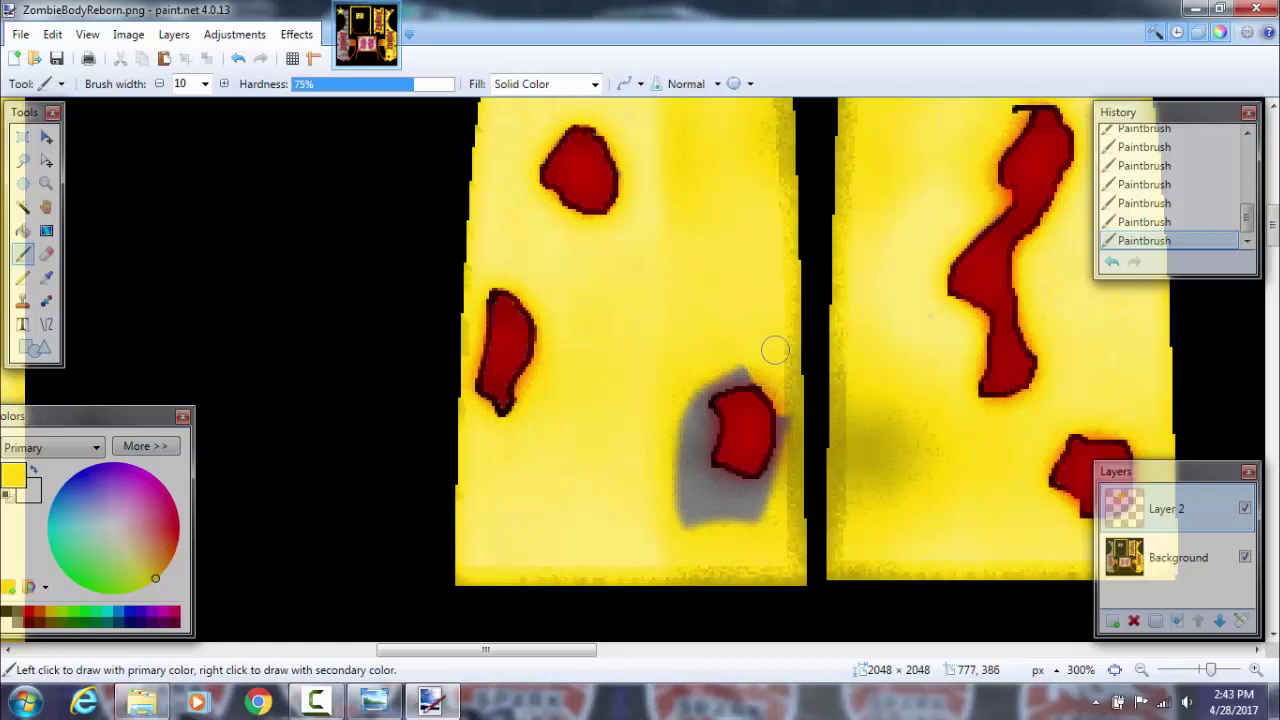
mouse_move(736, 369)
left_mouse_down()
mouse_move(693, 408)
mouse_move(706, 420)
mouse_move(694, 460)
mouse_move(686, 426)
mouse_move(669, 454)
mouse_move(692, 516)
mouse_move(721, 452)
mouse_move(691, 462)
left_mouse_up()
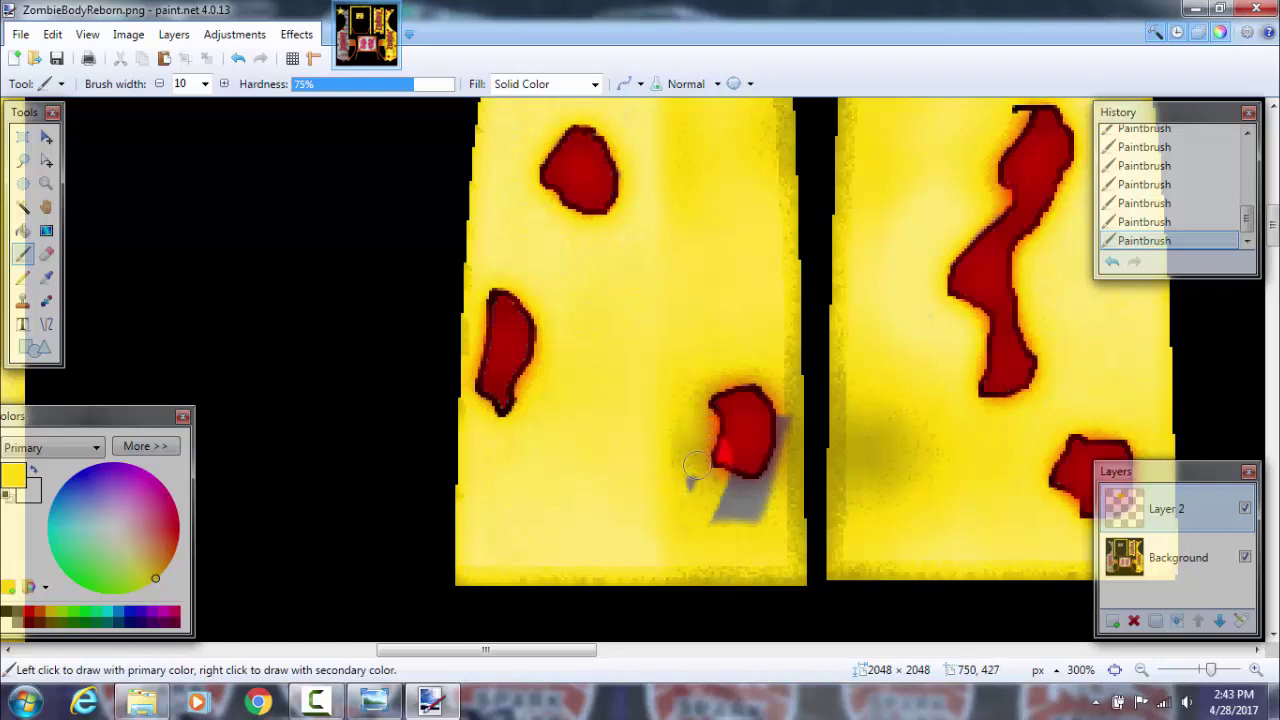
Undo and redo two strokes, then cover the grey below and beside the red spot.
left_click(241, 59)
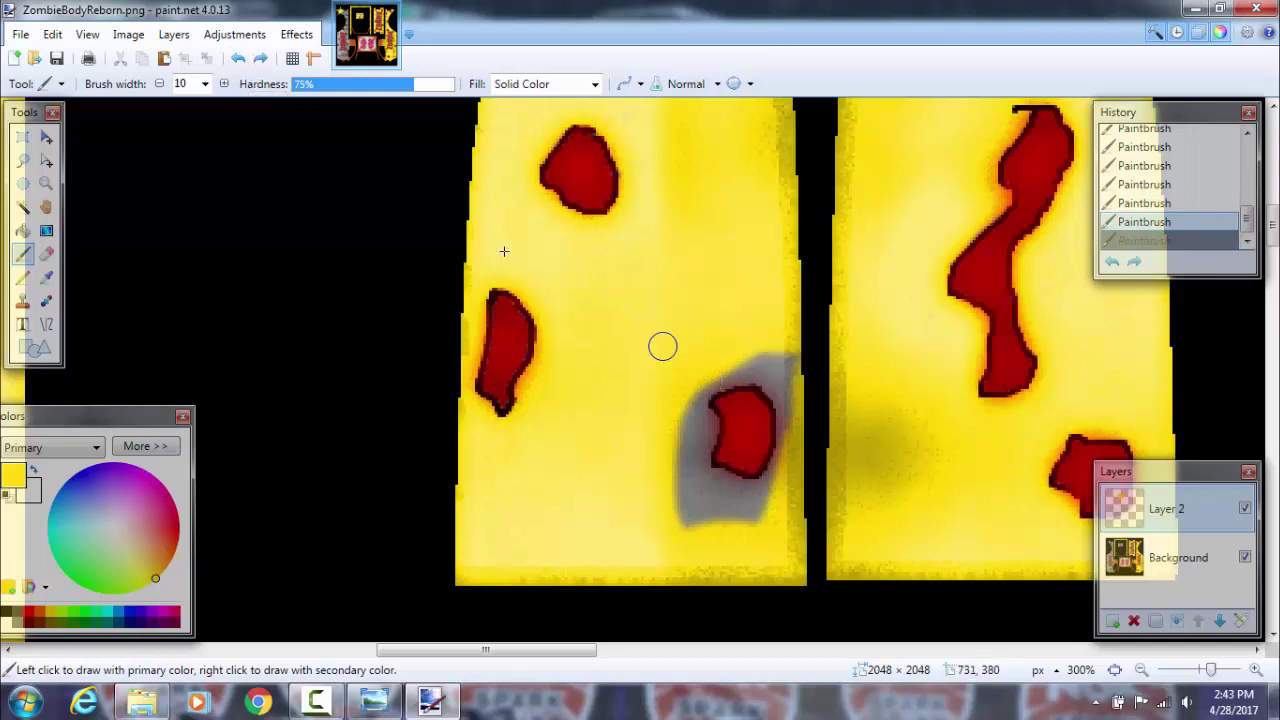
left_click(246, 60)
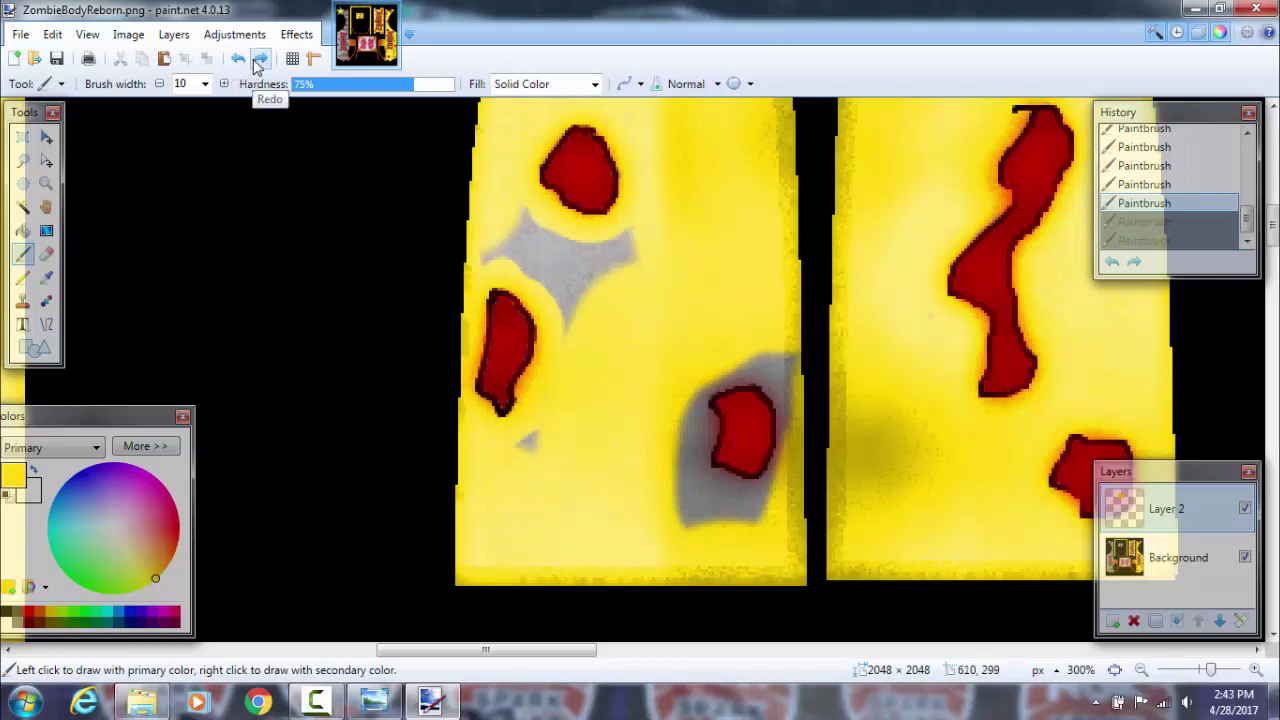
left_click(259, 60)
left_click(259, 60)
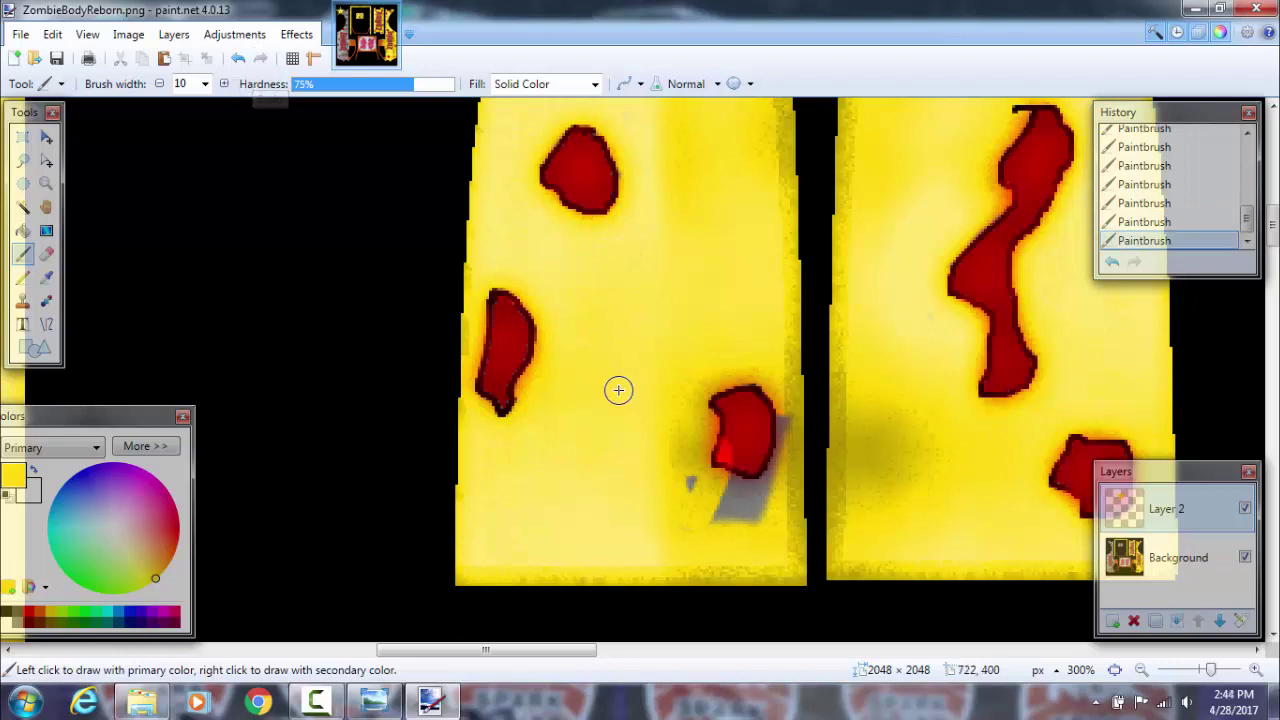
mouse_move(695, 501)
left_mouse_down()
mouse_move(716, 527)
mouse_move(726, 488)
mouse_move(751, 522)
mouse_move(756, 505)
mouse_move(734, 486)
mouse_move(772, 484)
left_mouse_up()
left_click_drag(796, 434, 798, 423)
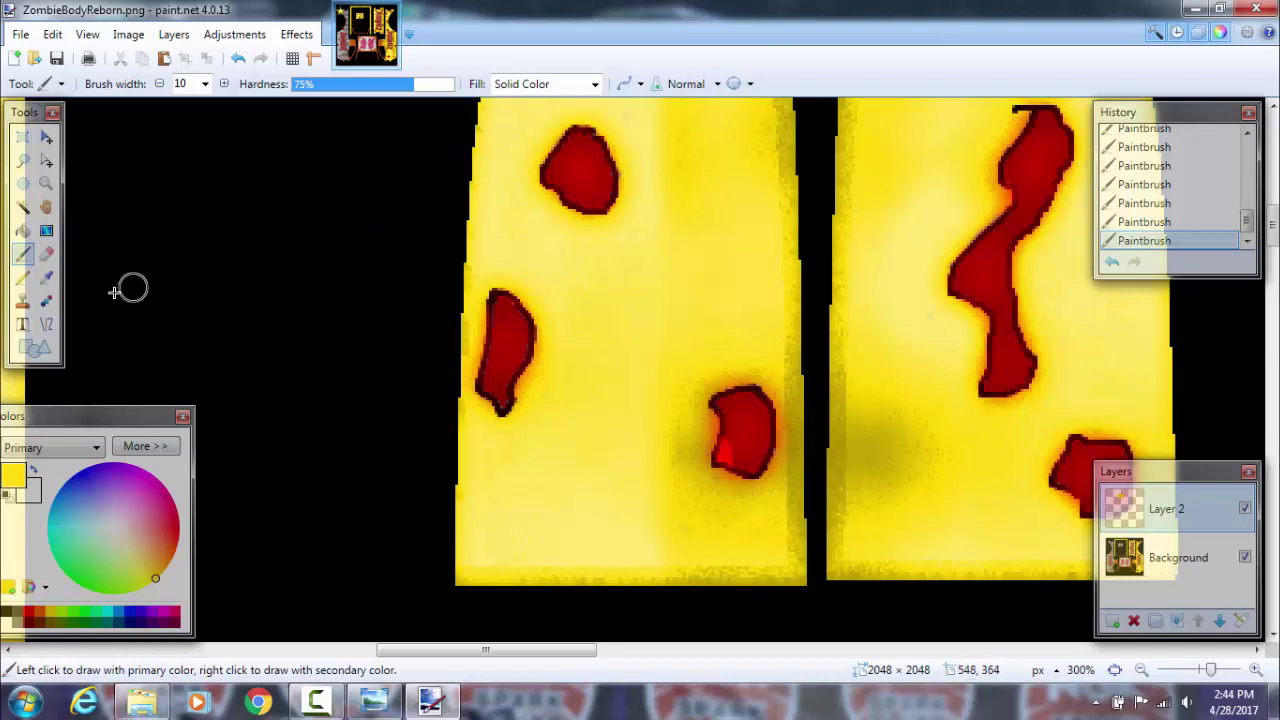
Erase stray yellow around the red blob with the Eraser at brush width 5.
left_click(46, 254)
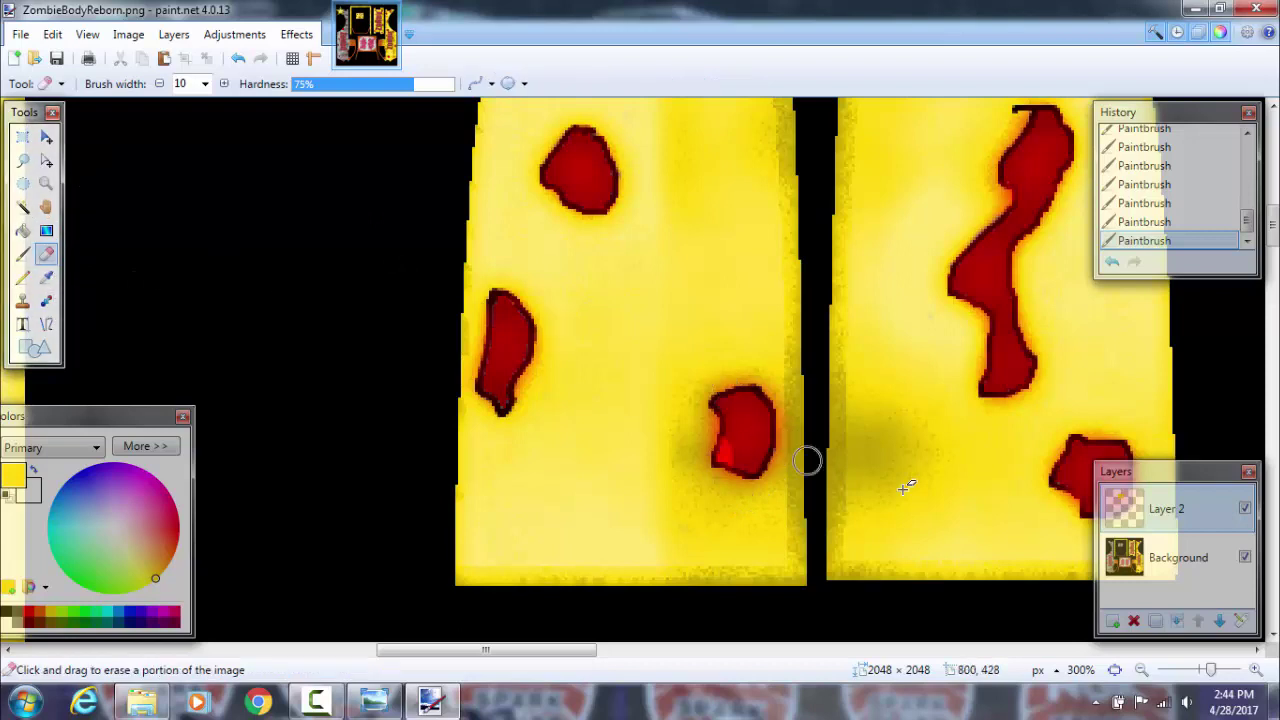
left_click(730, 452)
left_click(733, 449)
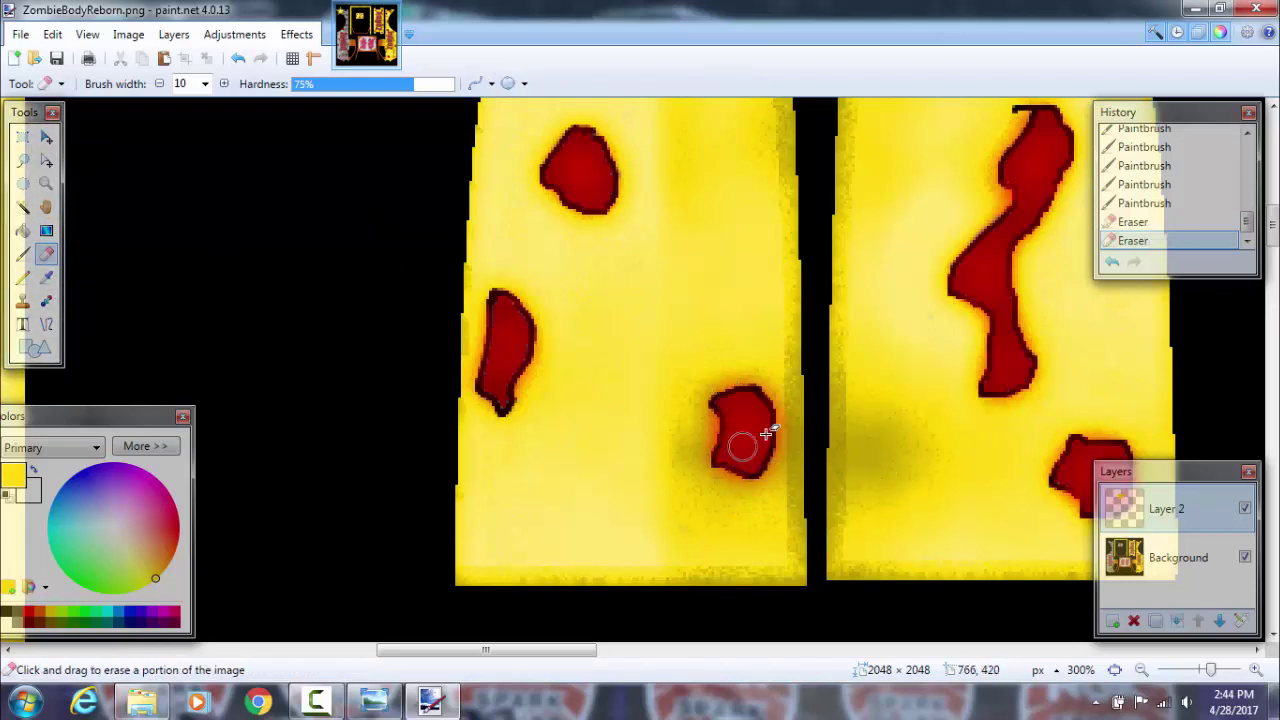
left_click(205, 85)
scroll(208, 120, "up", 3)
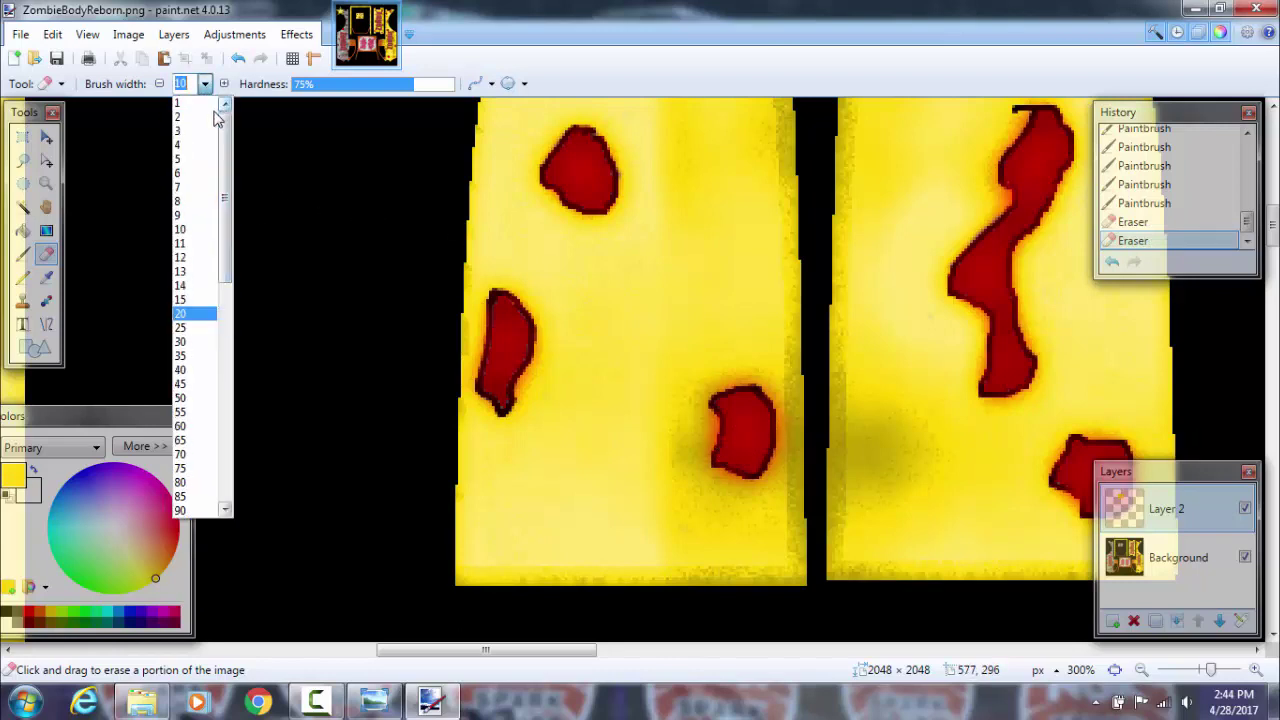
left_click(203, 158)
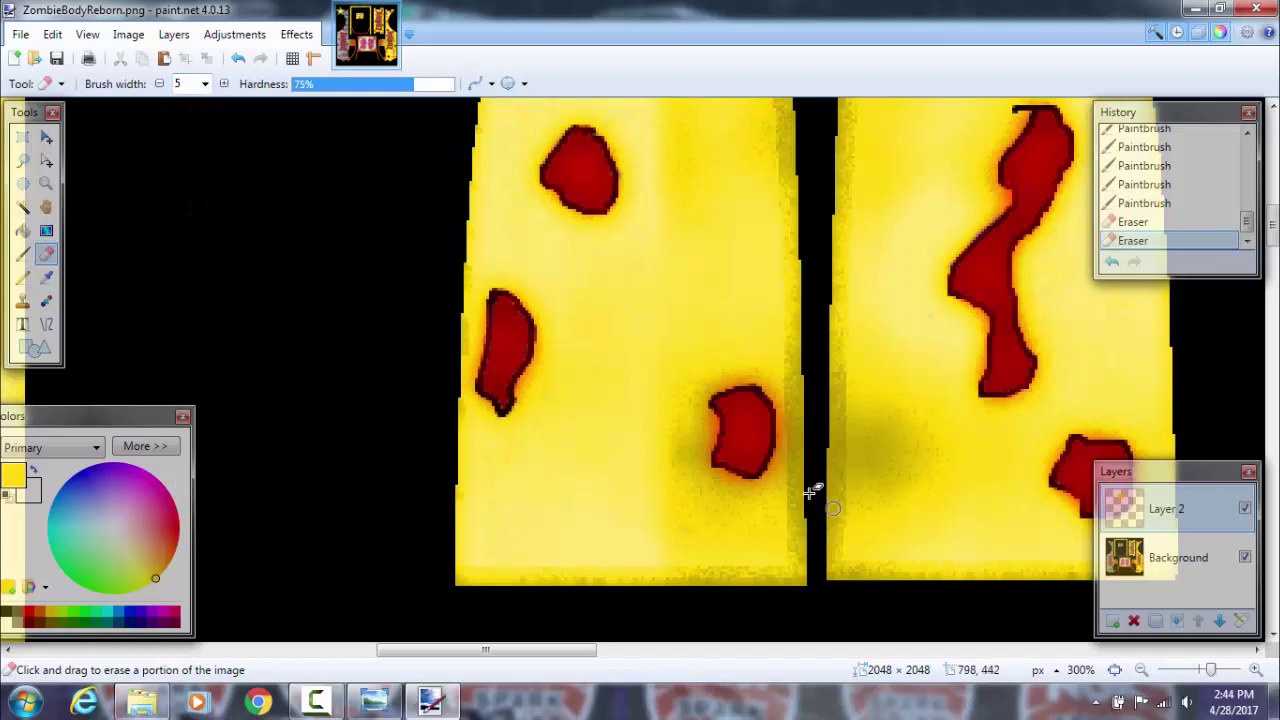
left_click(722, 457)
left_click(722, 457)
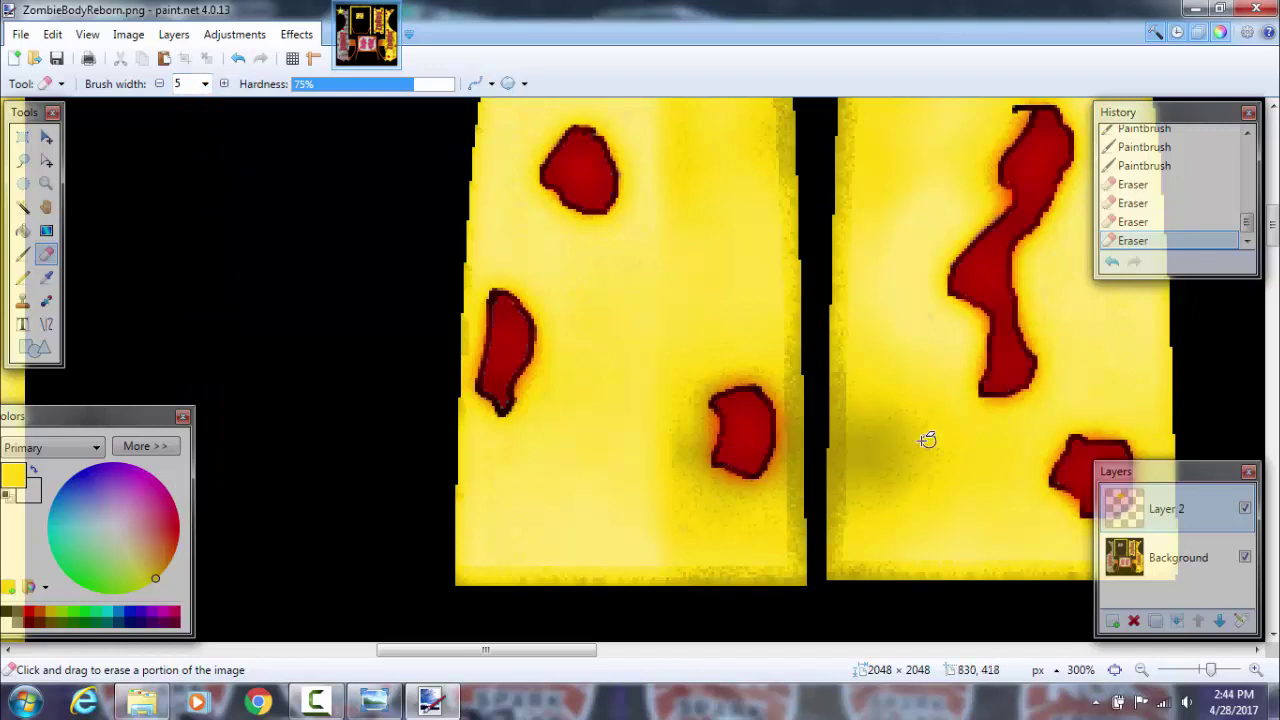
Undo and redo the last two erasures, then zoom out to view the whole texture.
scroll(540, 212, "up", 2)
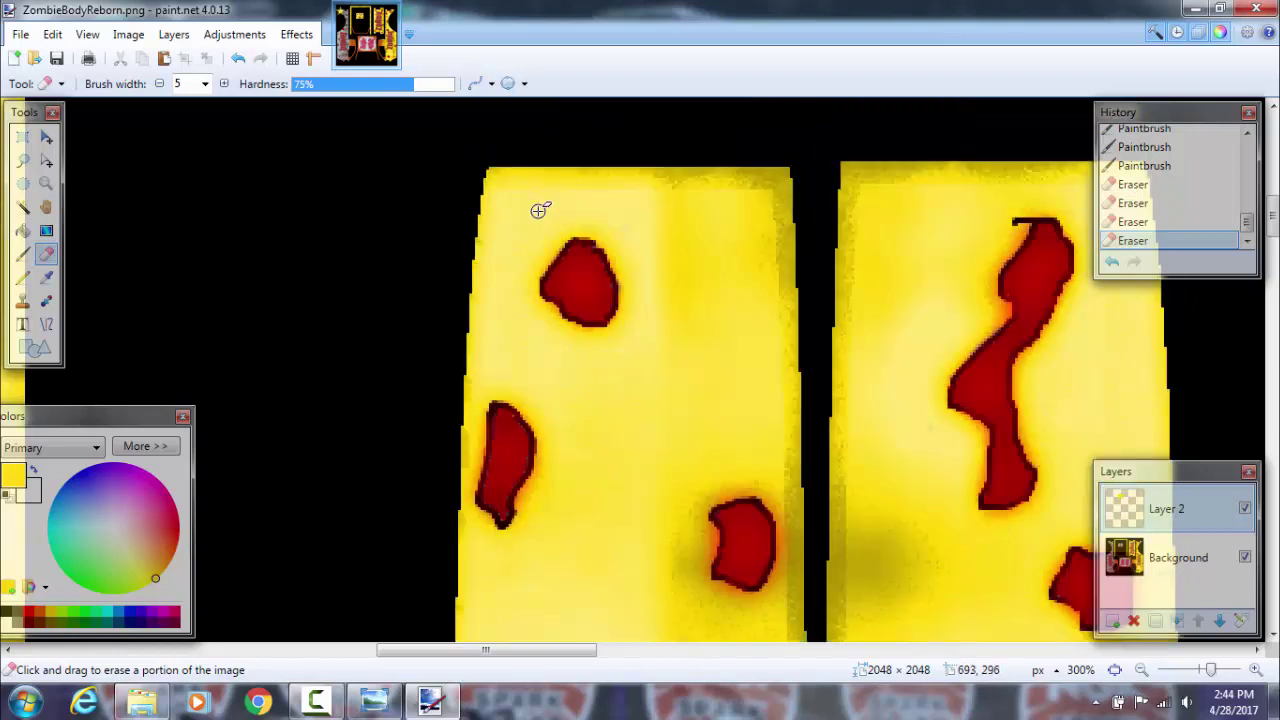
left_click(238, 58)
left_click(238, 58)
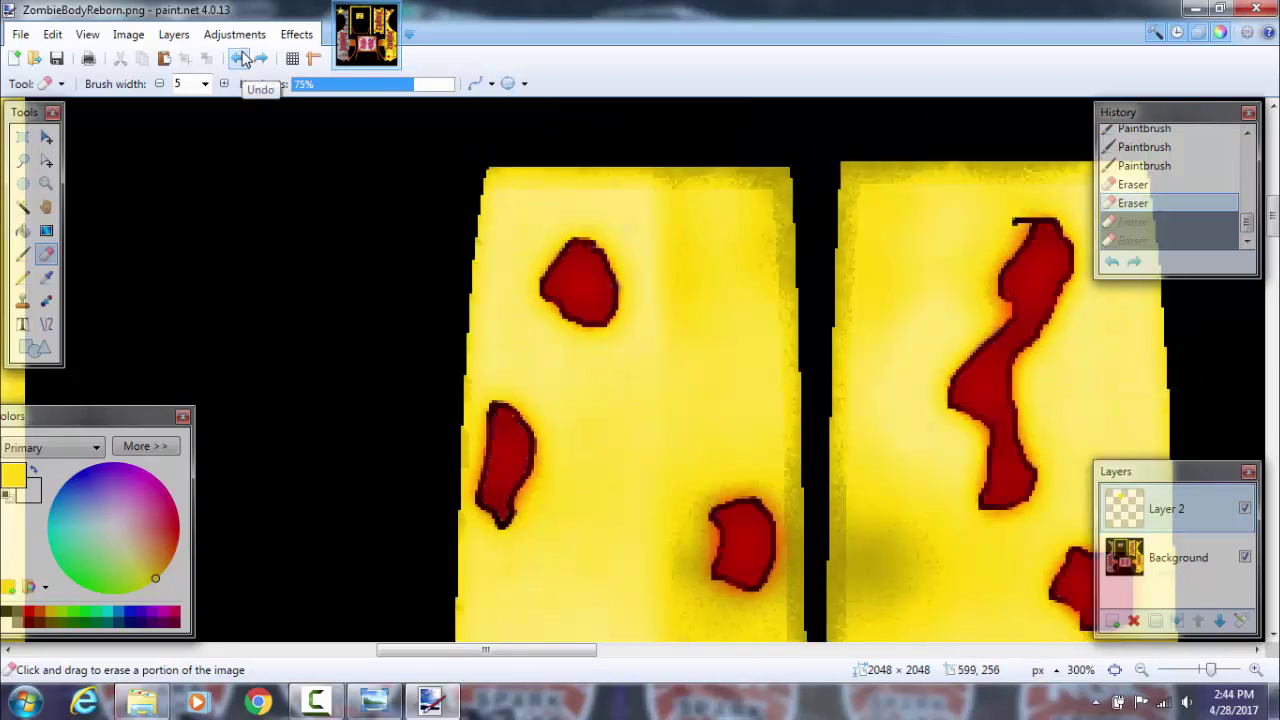
left_click(260, 58)
left_click(260, 58)
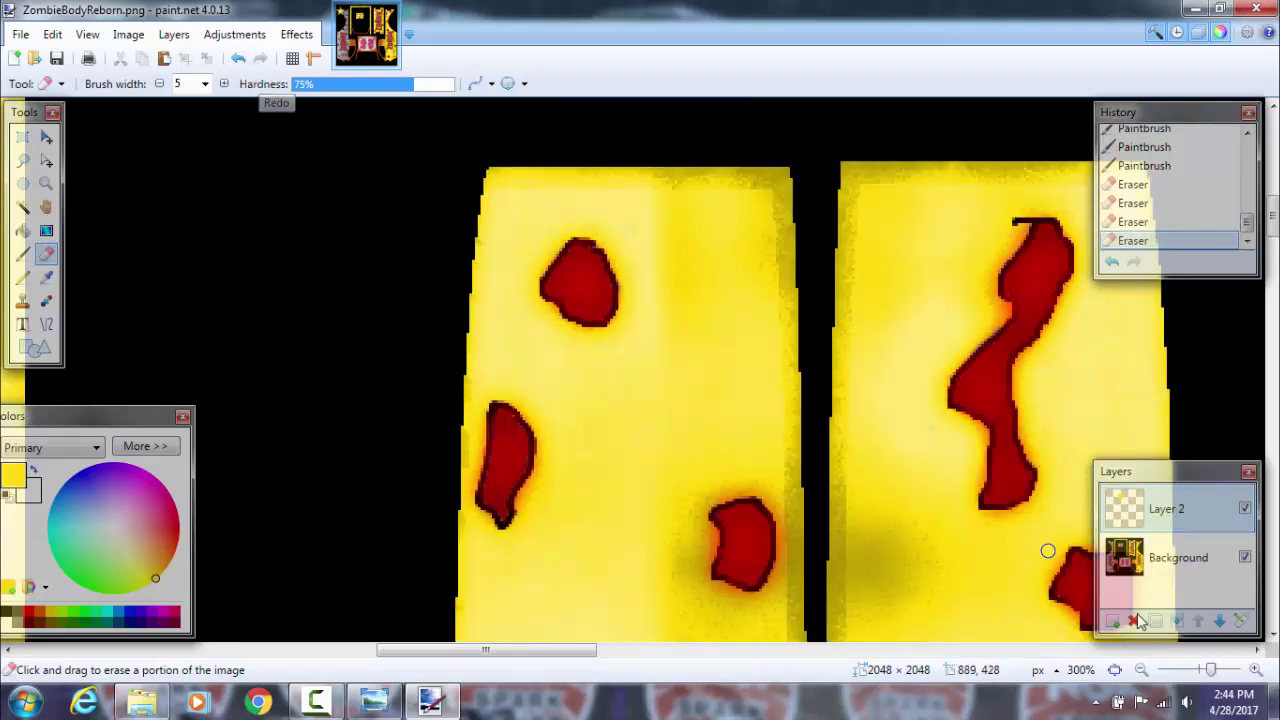
left_click(1143, 670)
left_click(1143, 670)
left_click(1143, 670)
left_click(1143, 670)
left_click(1143, 670)
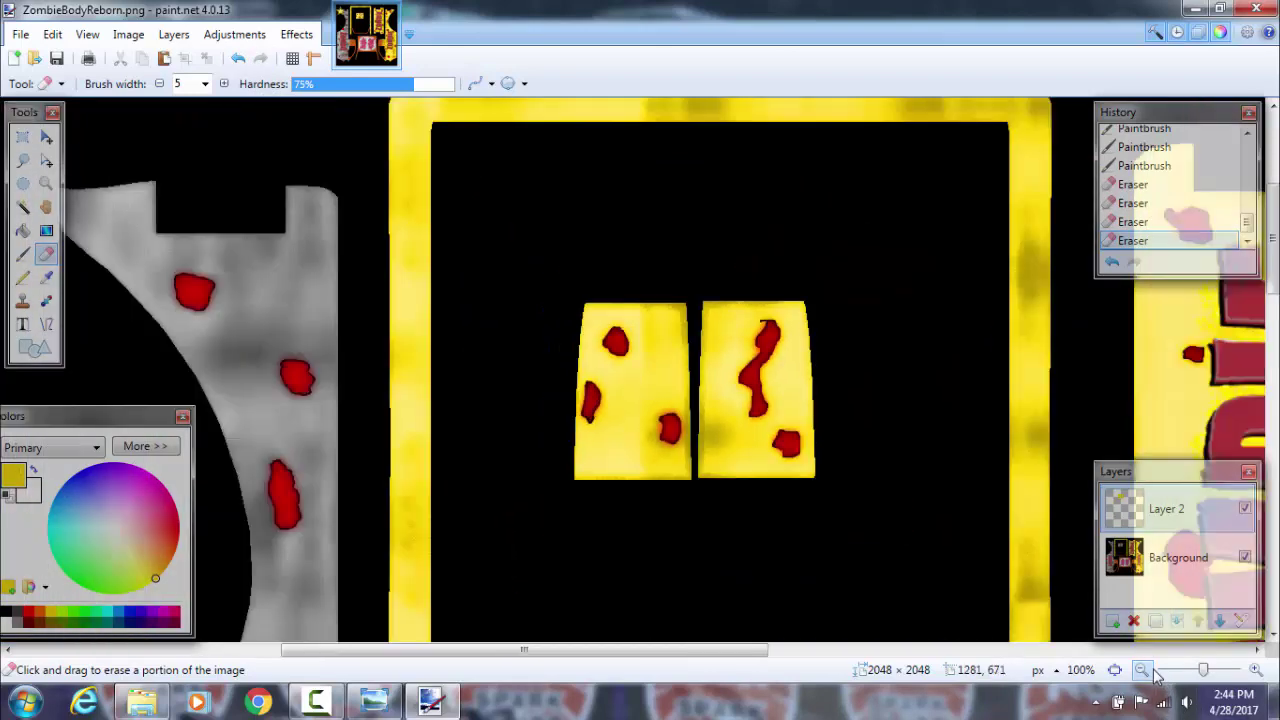
left_click(1143, 670)
left_click(1143, 670)
left_click(1143, 670)
scroll(862, 435, "down", 5)
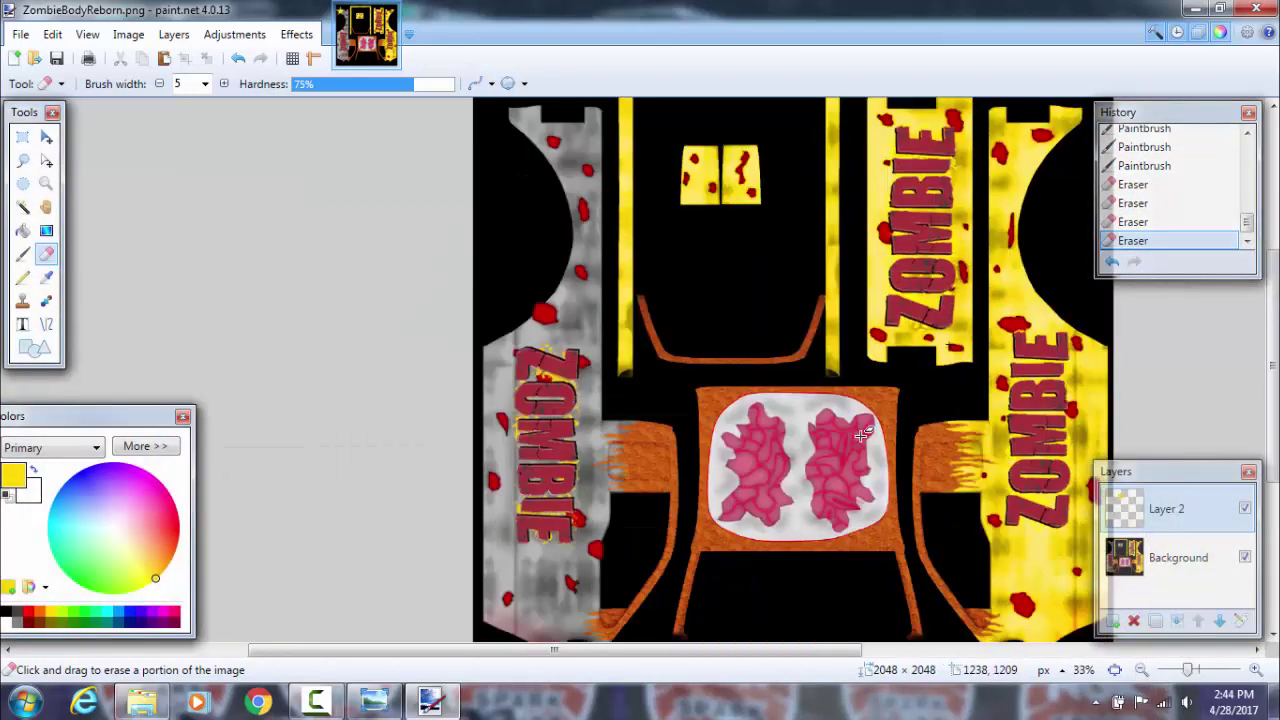
scroll(862, 435, "up", 3)
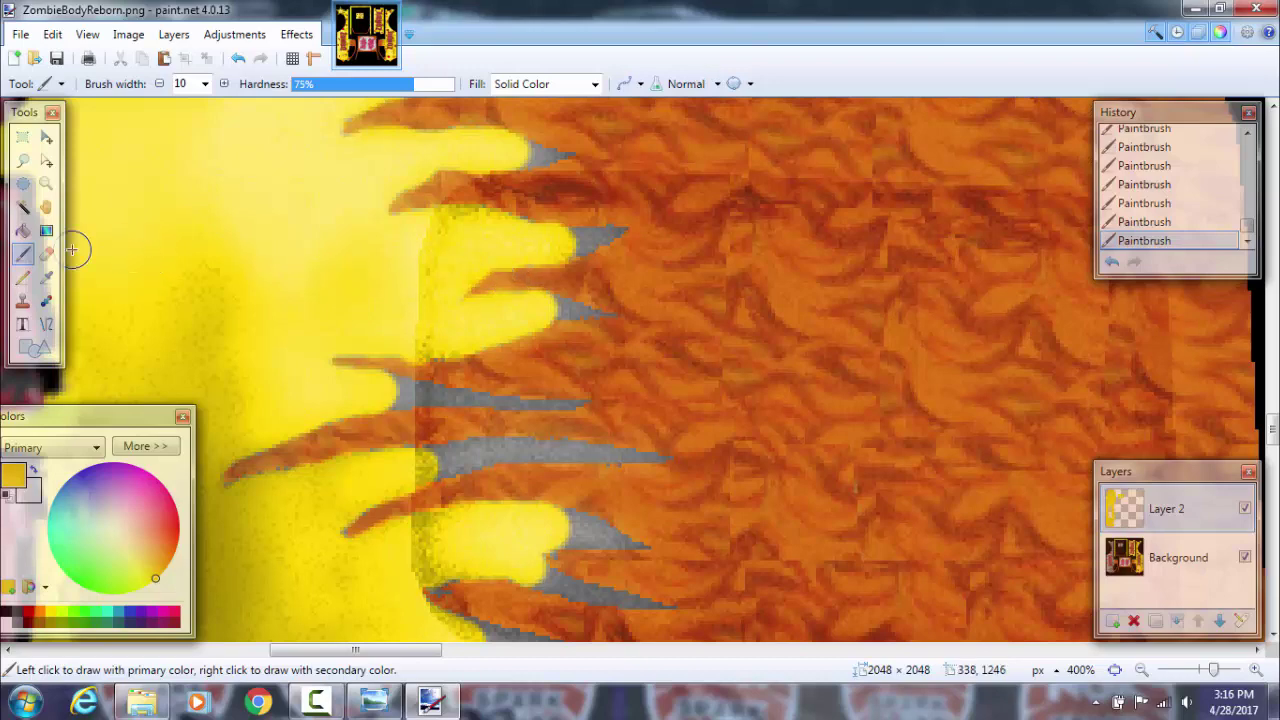
Flood-fill Layer 2 with yellow at the flame area using the Paint Bucket.
left_click(26, 231)
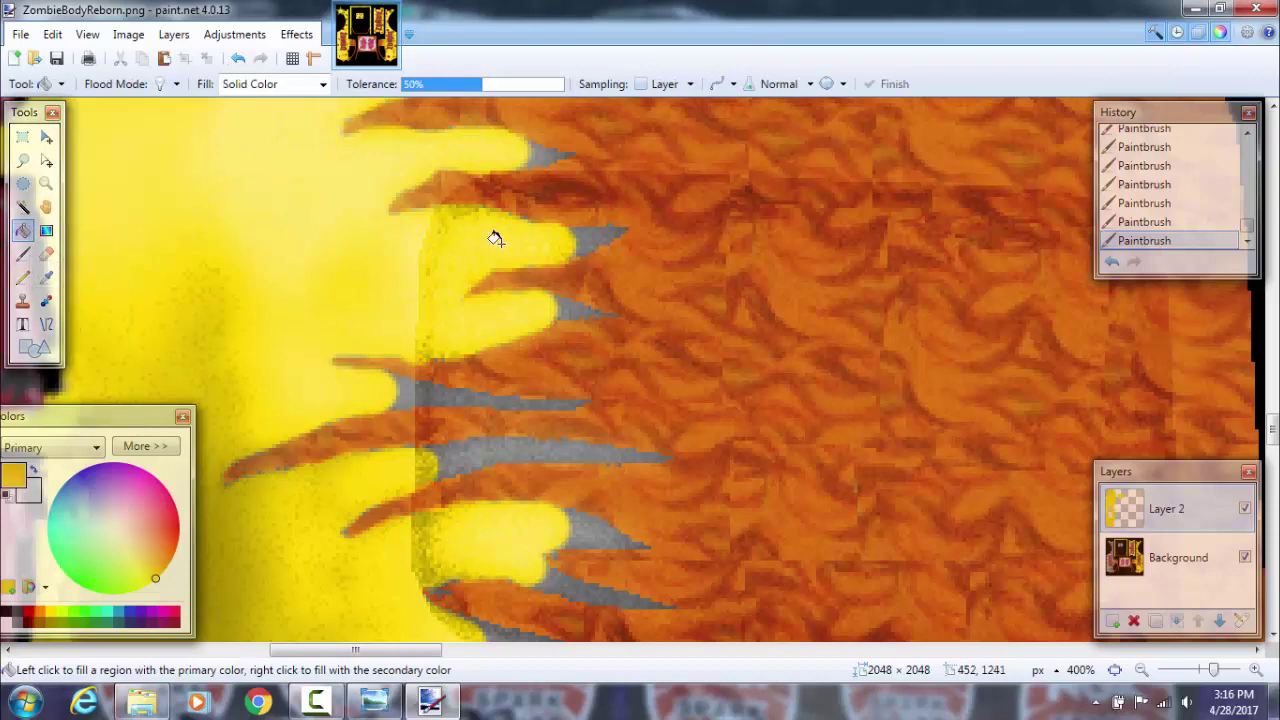
left_click(1139, 670)
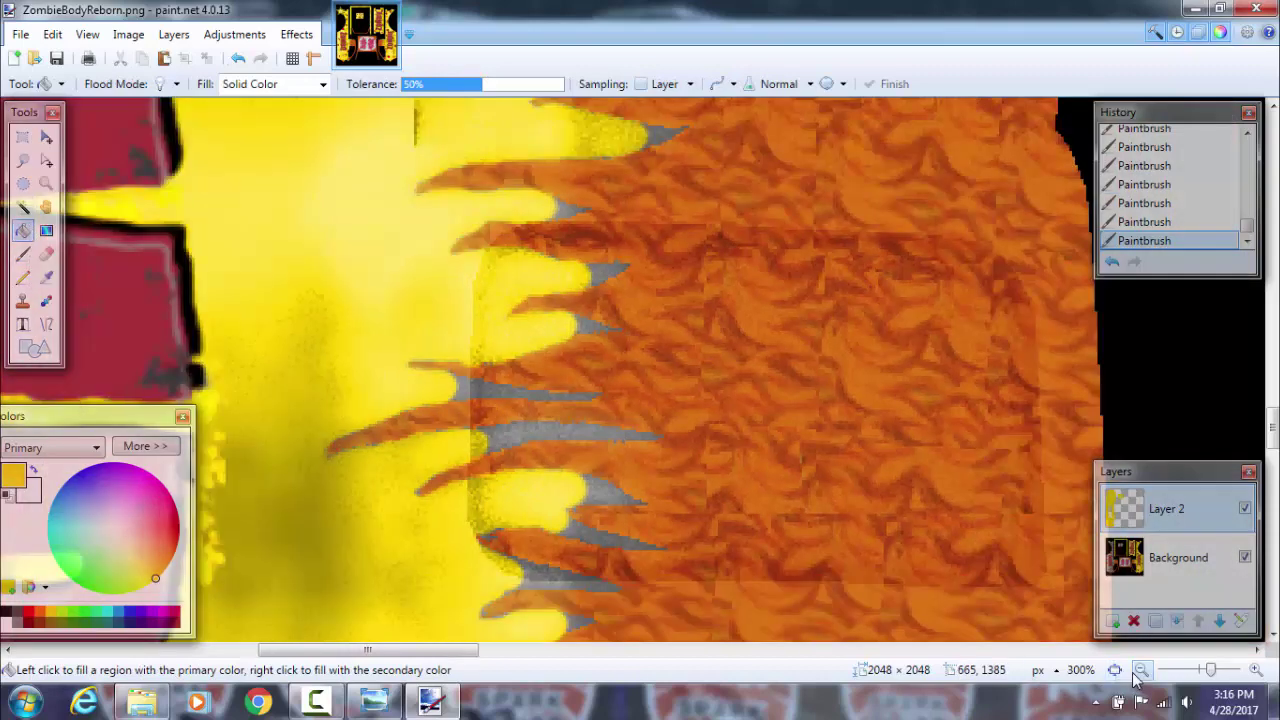
left_click(1139, 670)
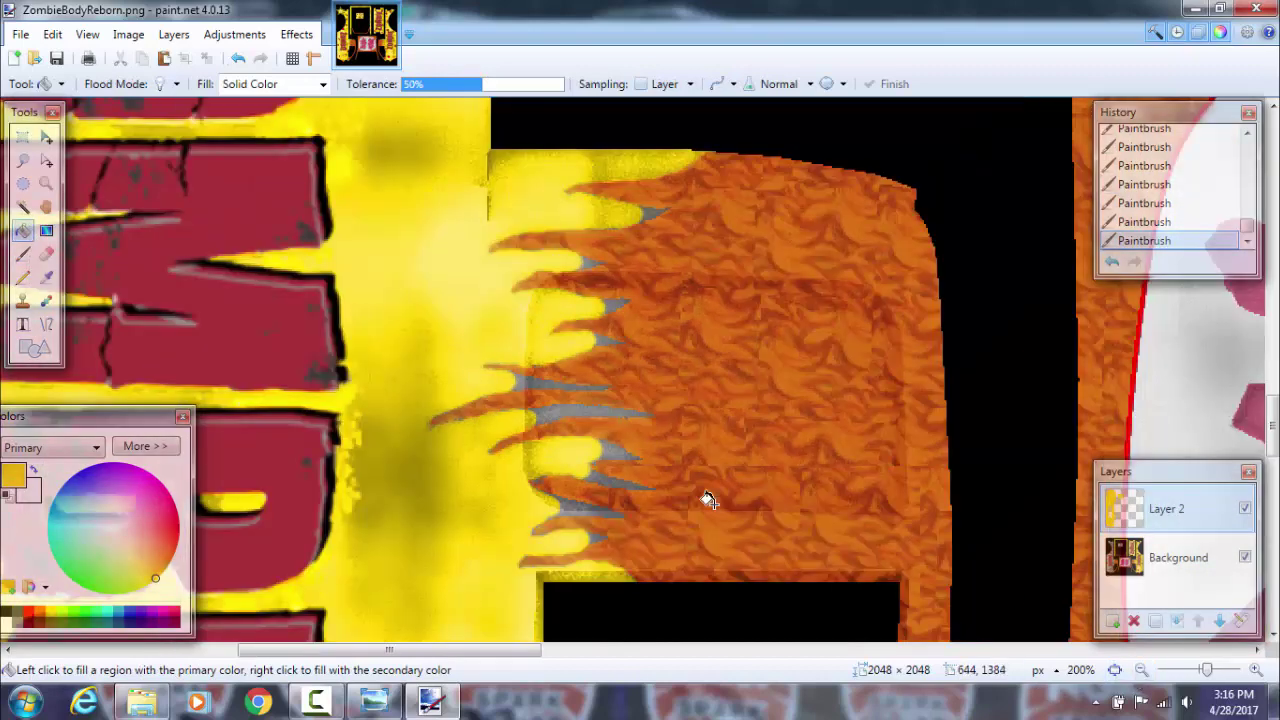
left_click(558, 408)
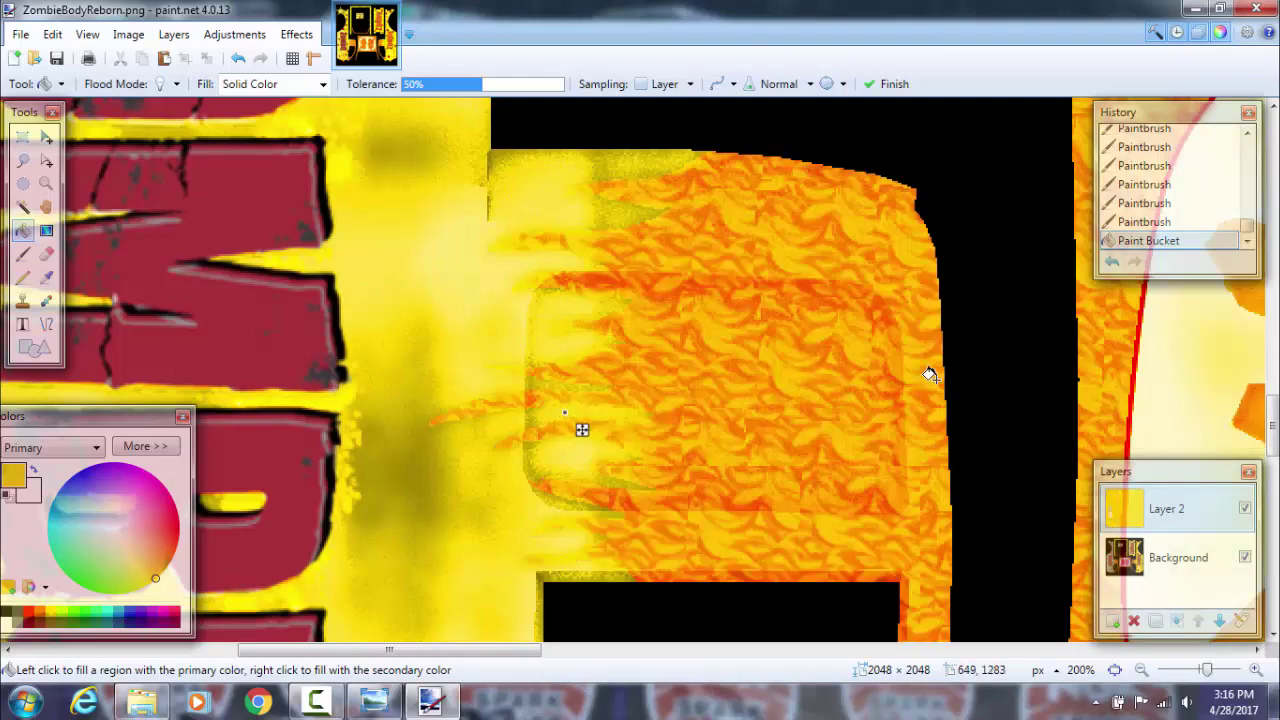
scroll(920, 372, "down", 5)
scroll(1000, 360, "up", 2)
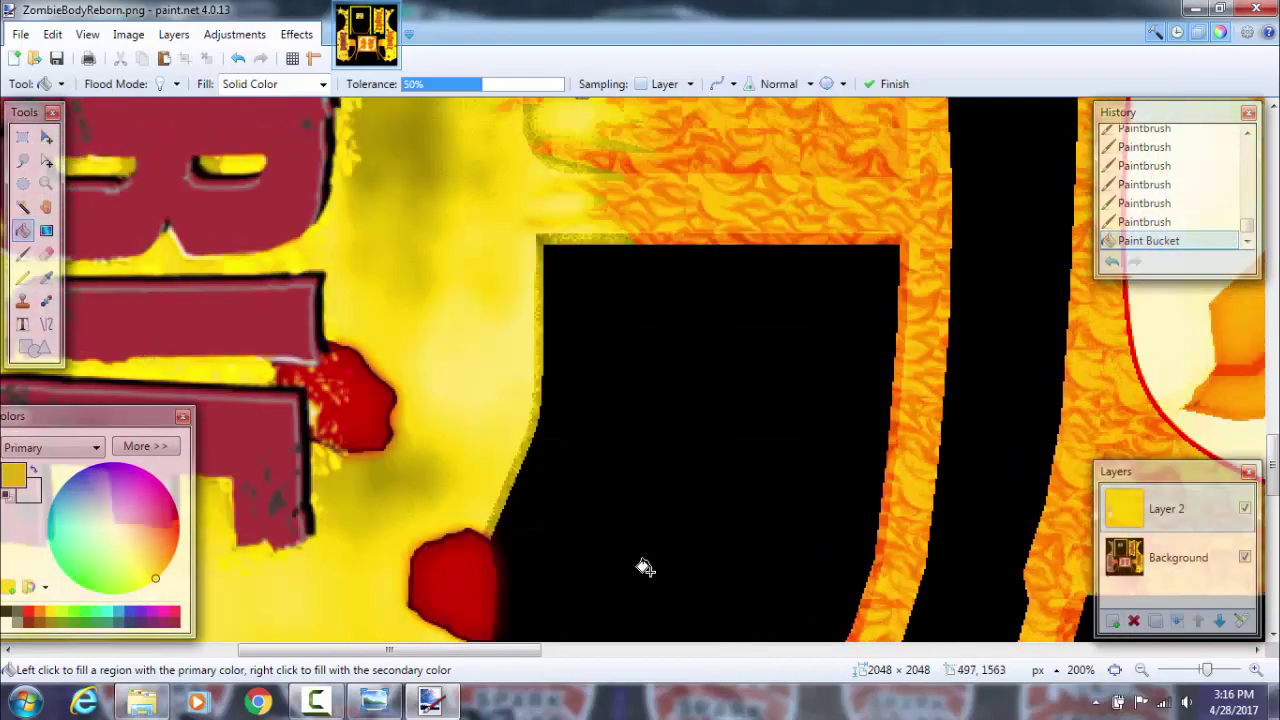
left_click_drag(447, 650, 657, 628)
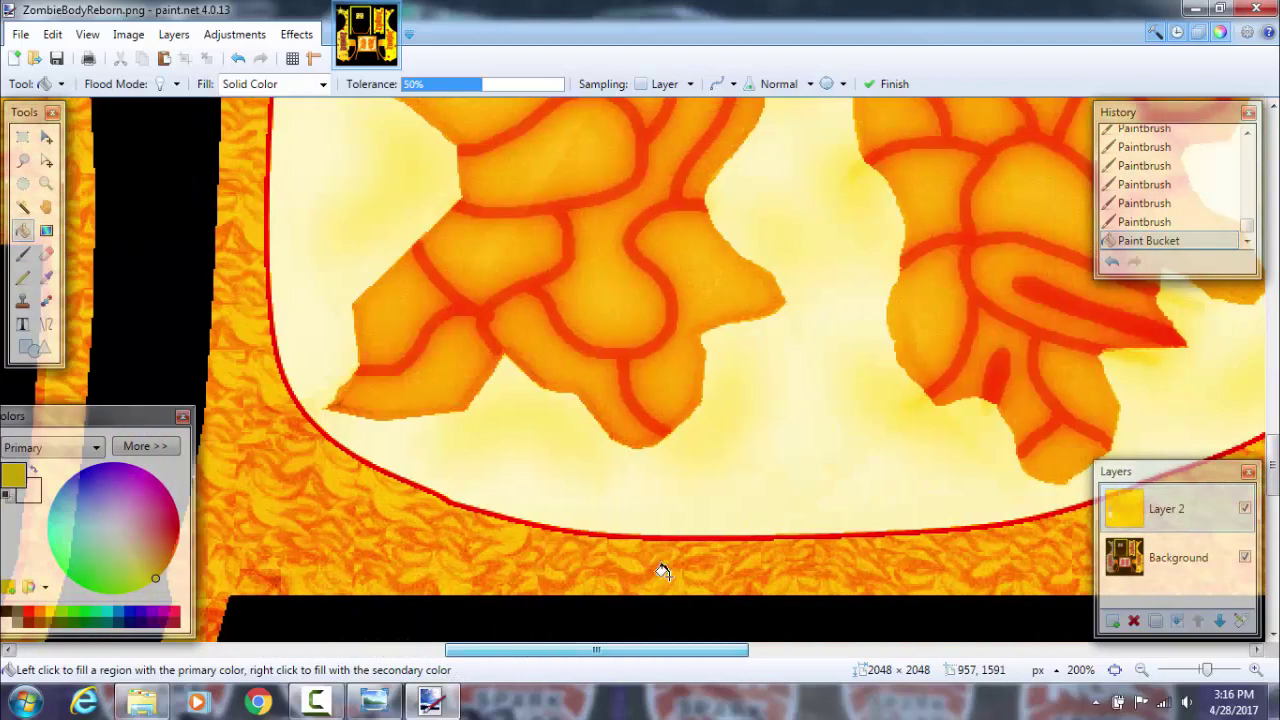
Zoom out to 50% to check the texture, then zoom the chest piece to 150%.
left_click(1140, 672)
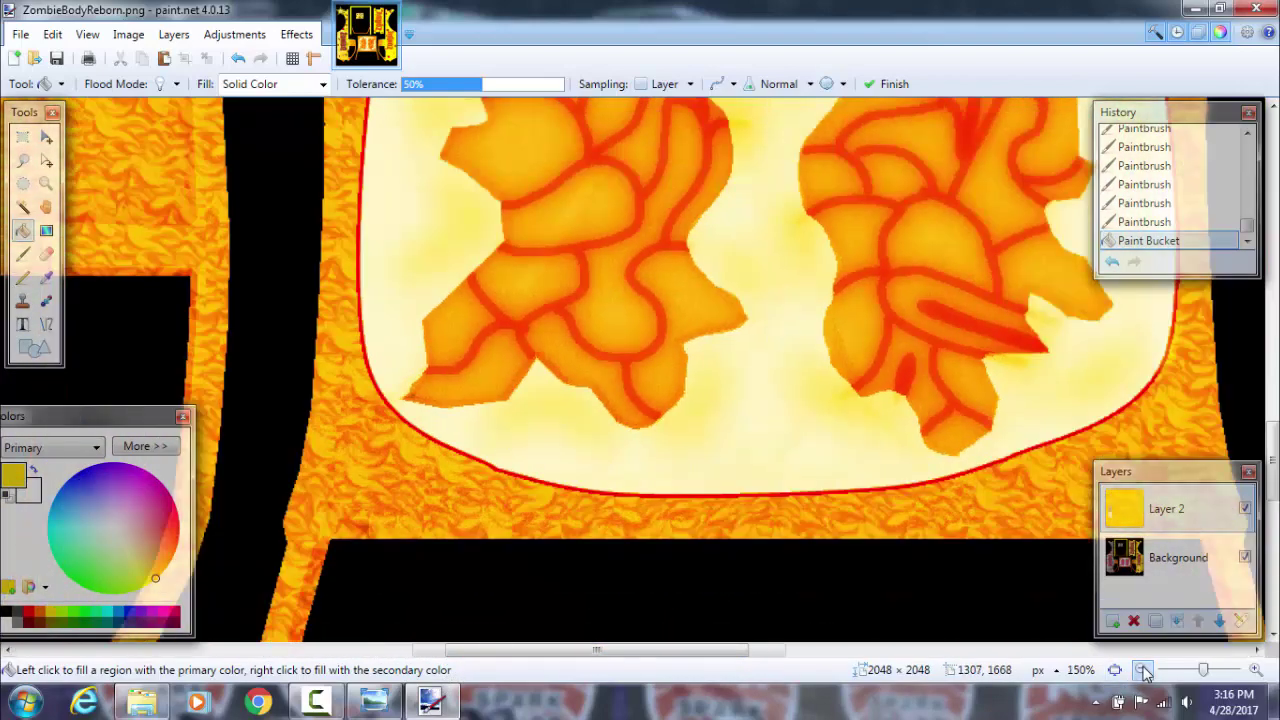
left_click(1141, 672)
left_click(1144, 673)
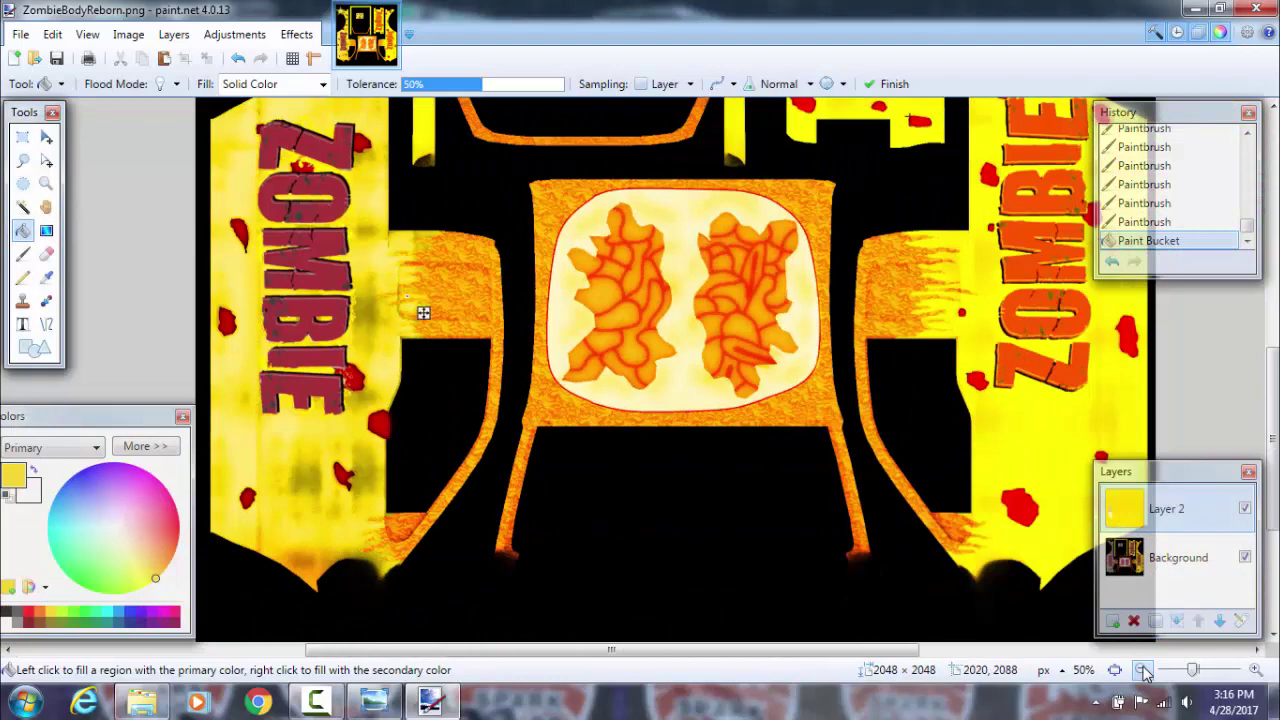
scroll(1043, 210, "up", 5)
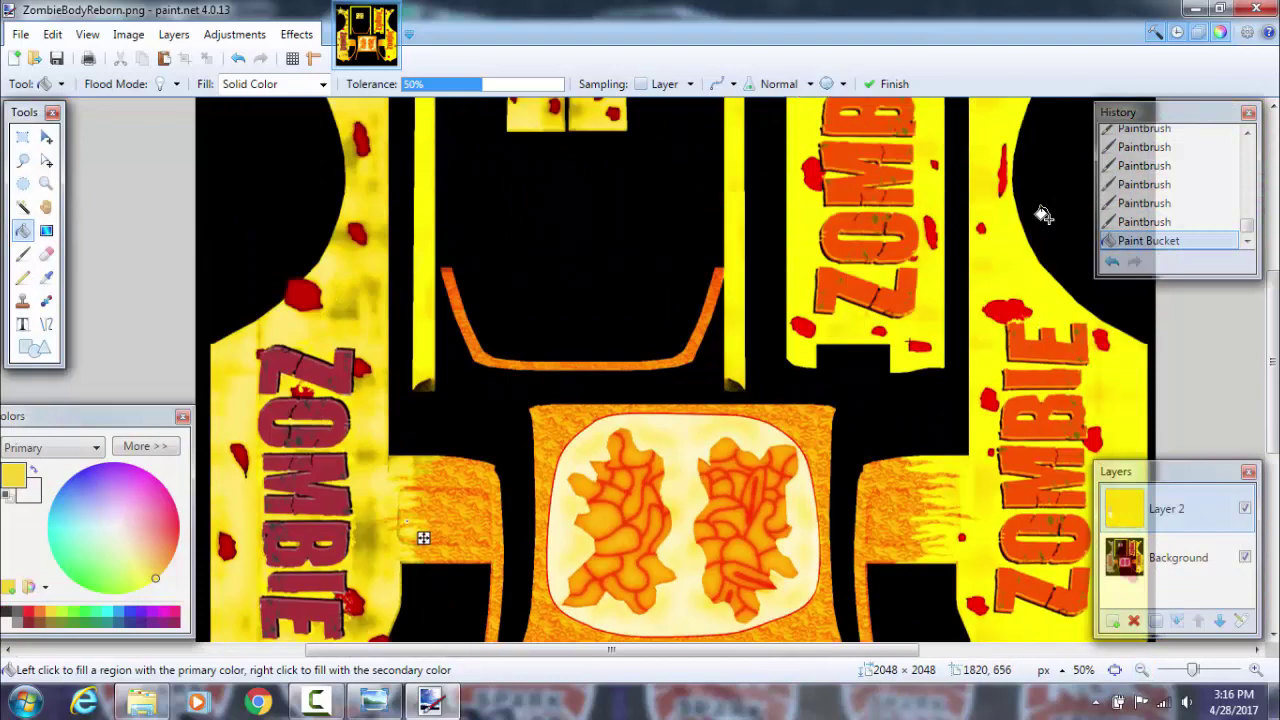
scroll(1036, 226, "down", 5)
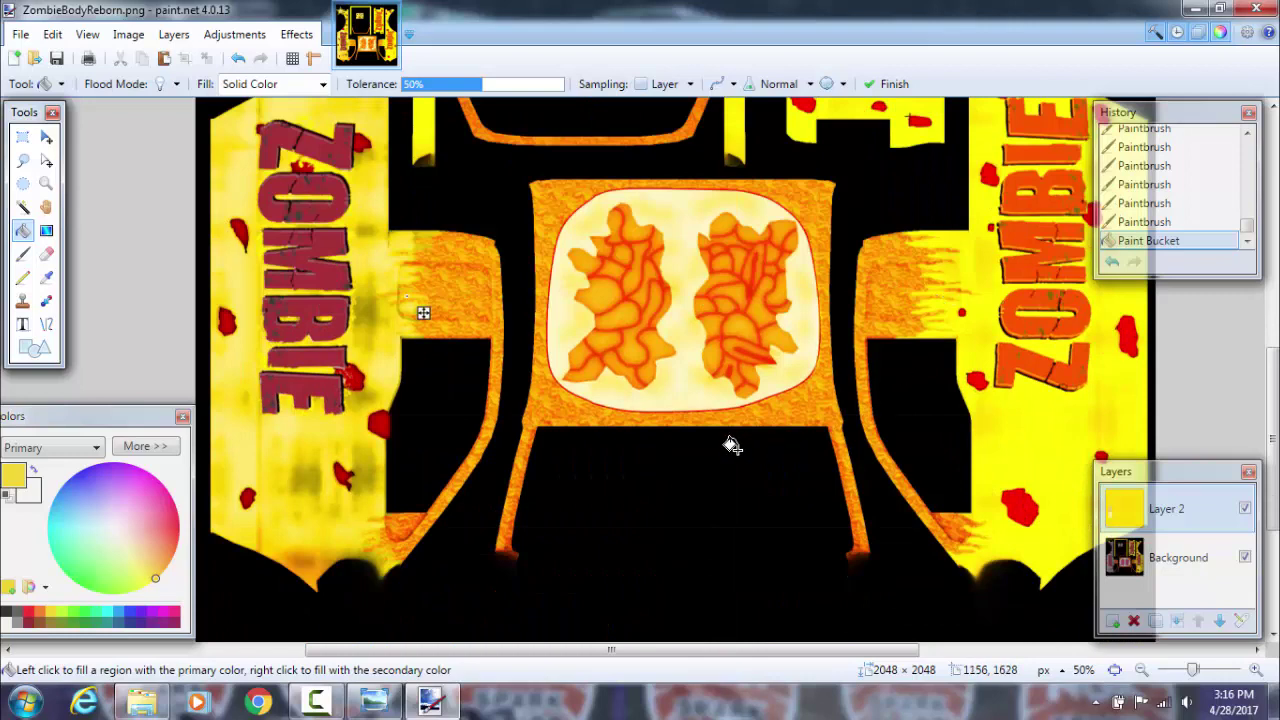
left_click(1258, 669)
left_click(1258, 669)
left_click(1258, 669)
left_click_drag(705, 657, 539, 615)
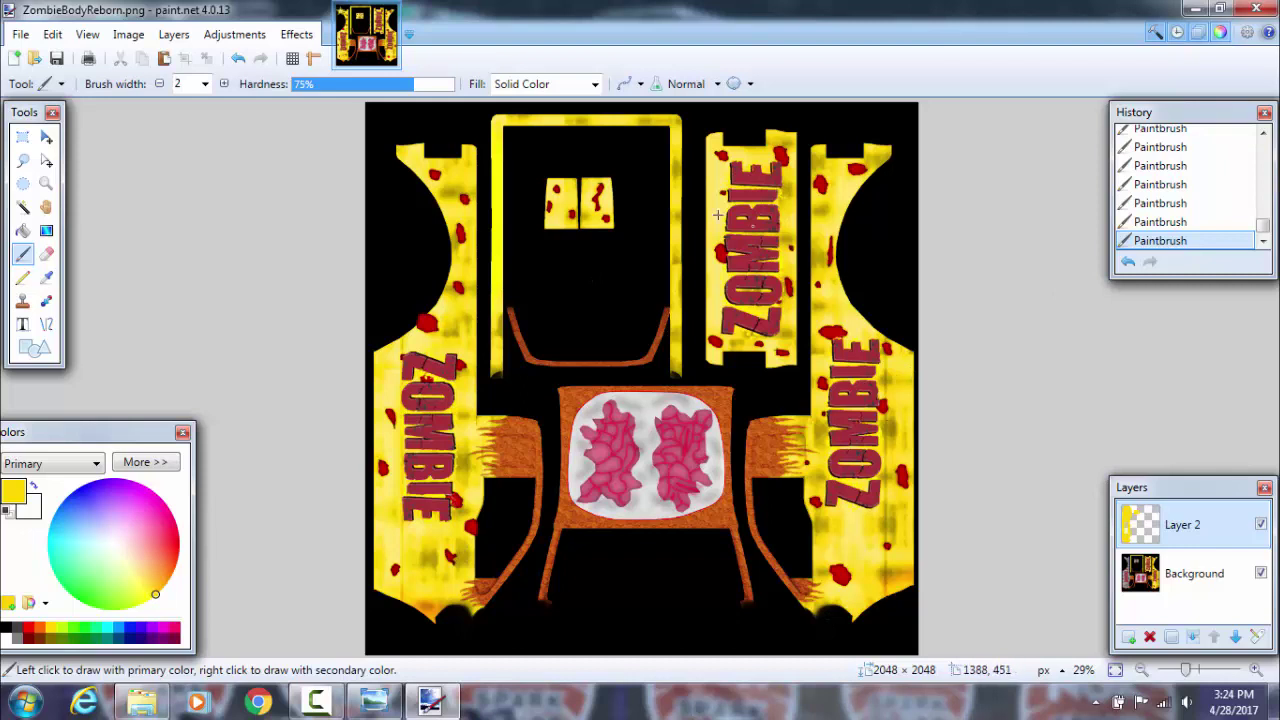
Save As PNG, replacing the existing ZombieBodyReborn.png.
left_click(19, 34)
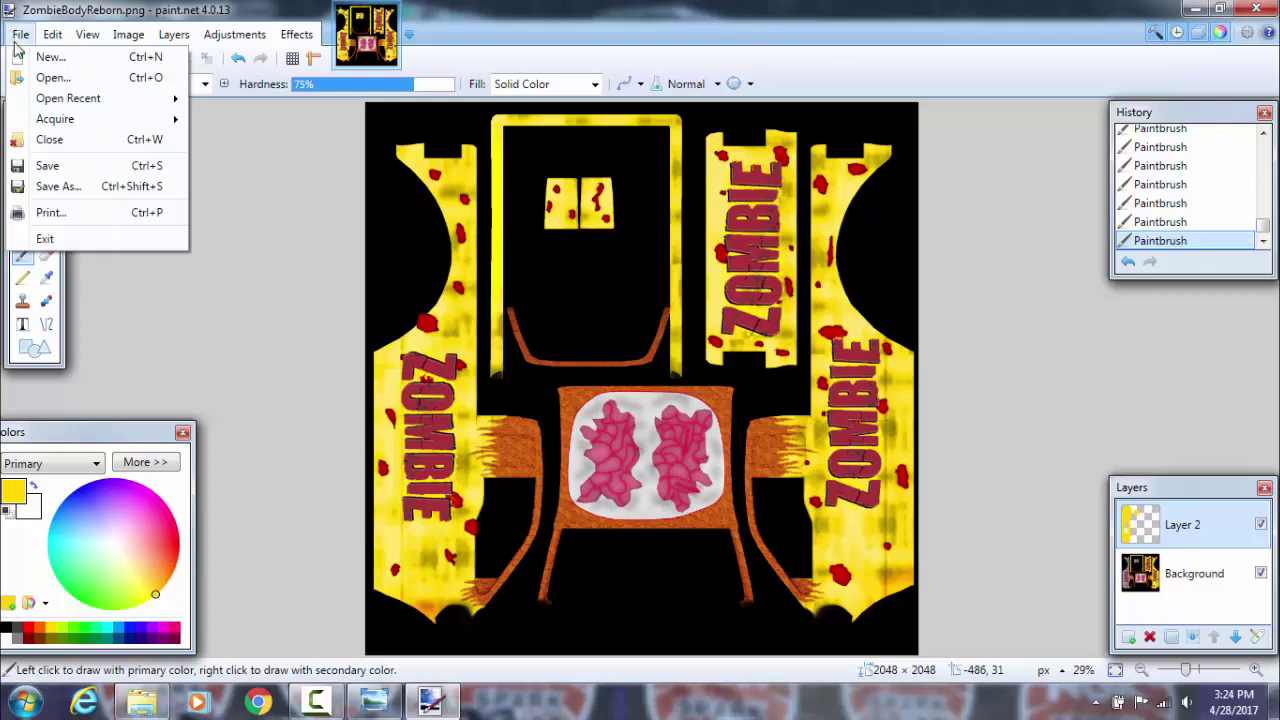
left_click(60, 186)
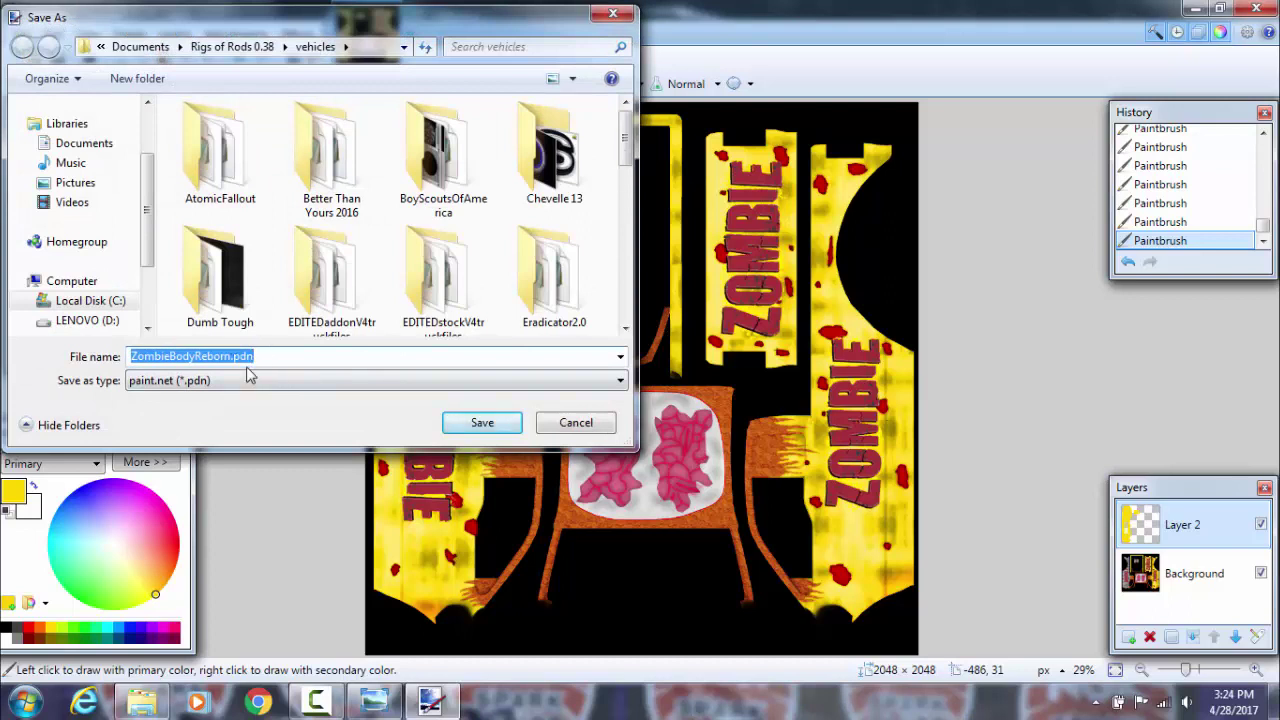
left_click(241, 385)
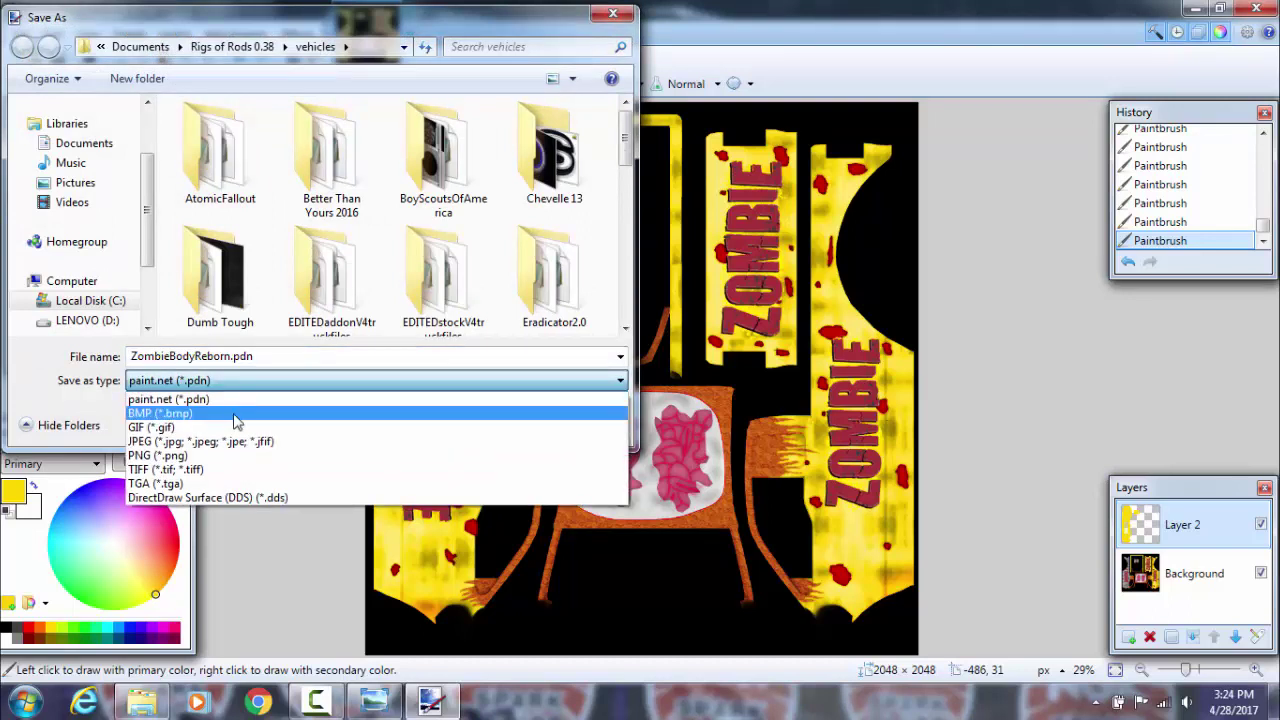
left_click(244, 453)
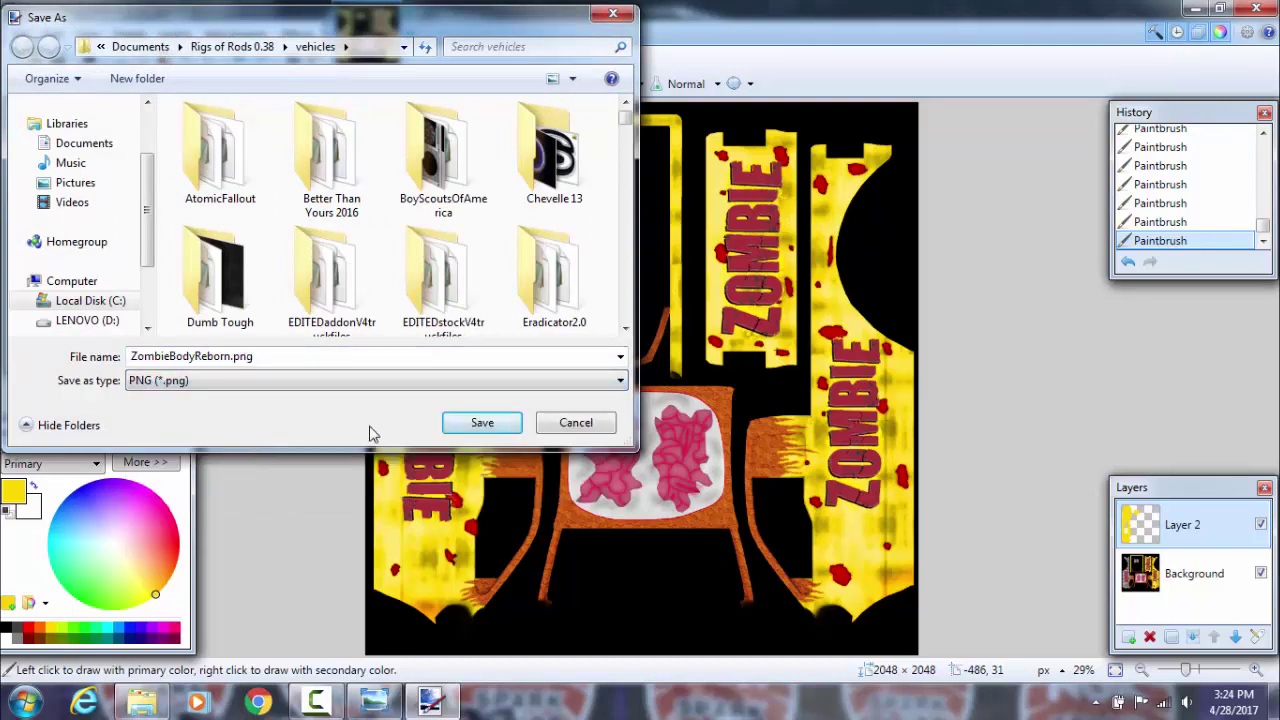
left_click(482, 424)
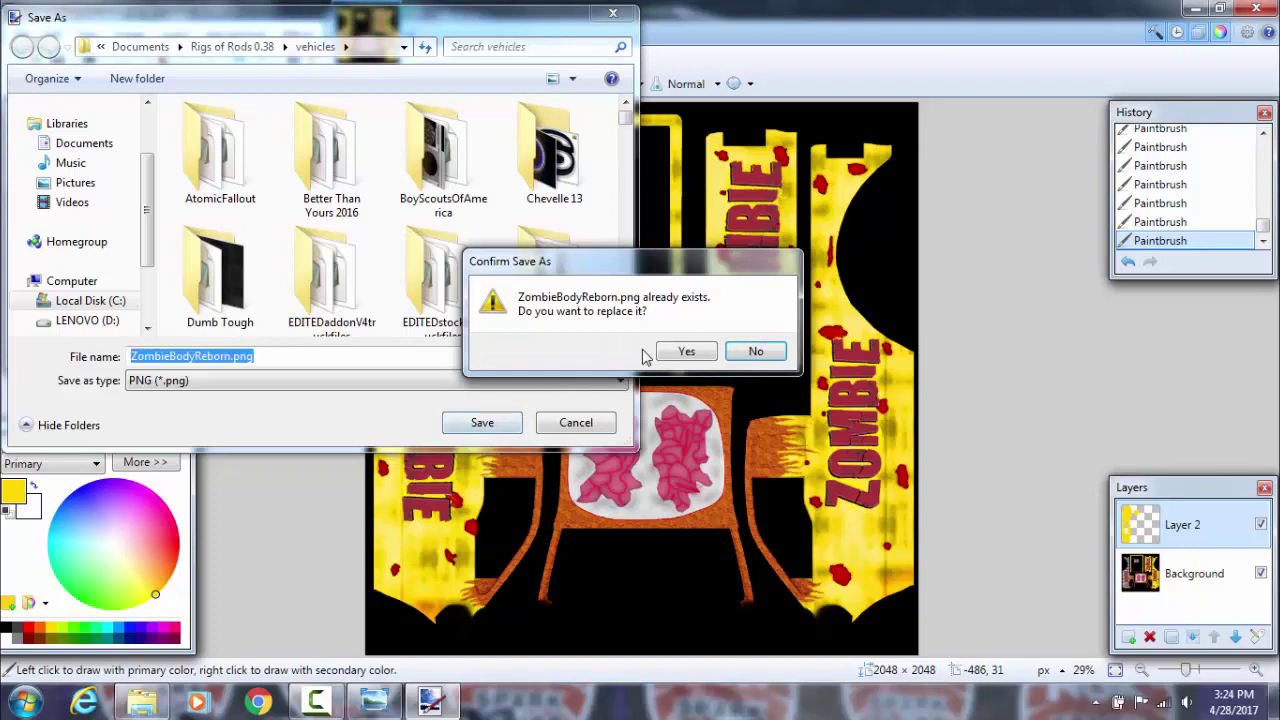
left_click(689, 346)
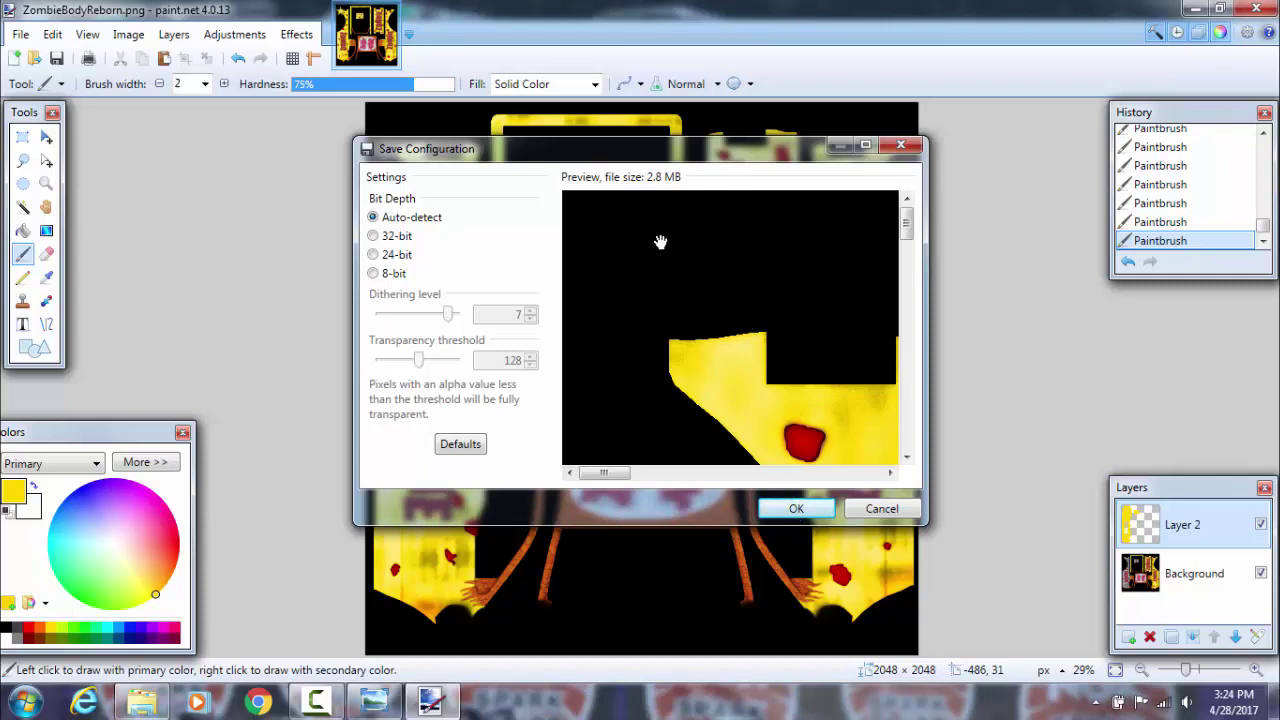
Accept the PNG save settings, flatten the image, and minimise paint.net.
left_click(797, 510)
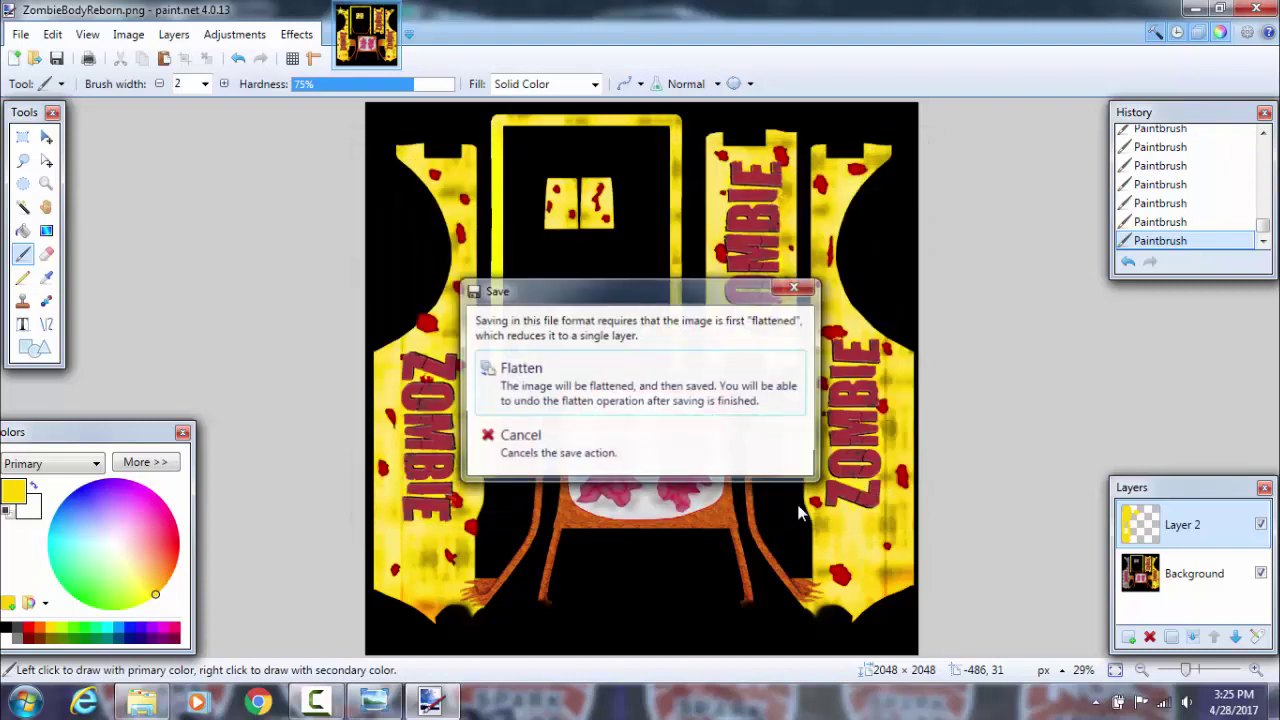
left_click(650, 396)
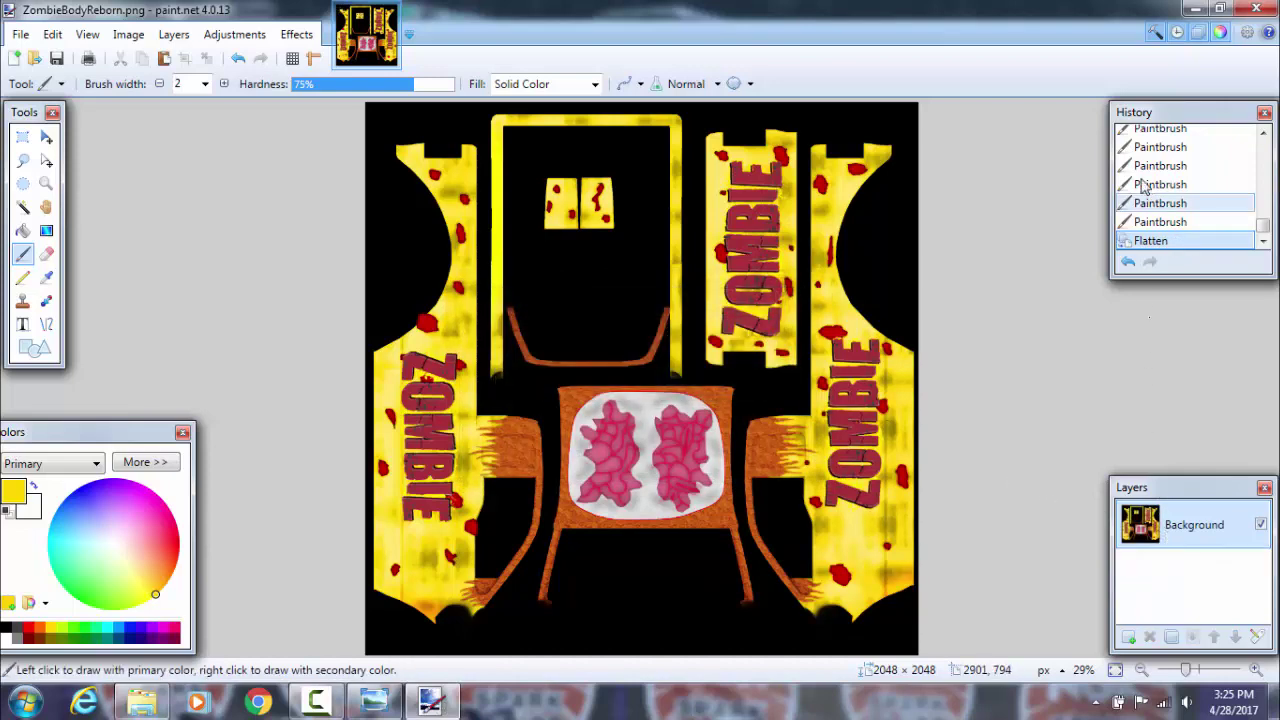
left_click(1190, 8)
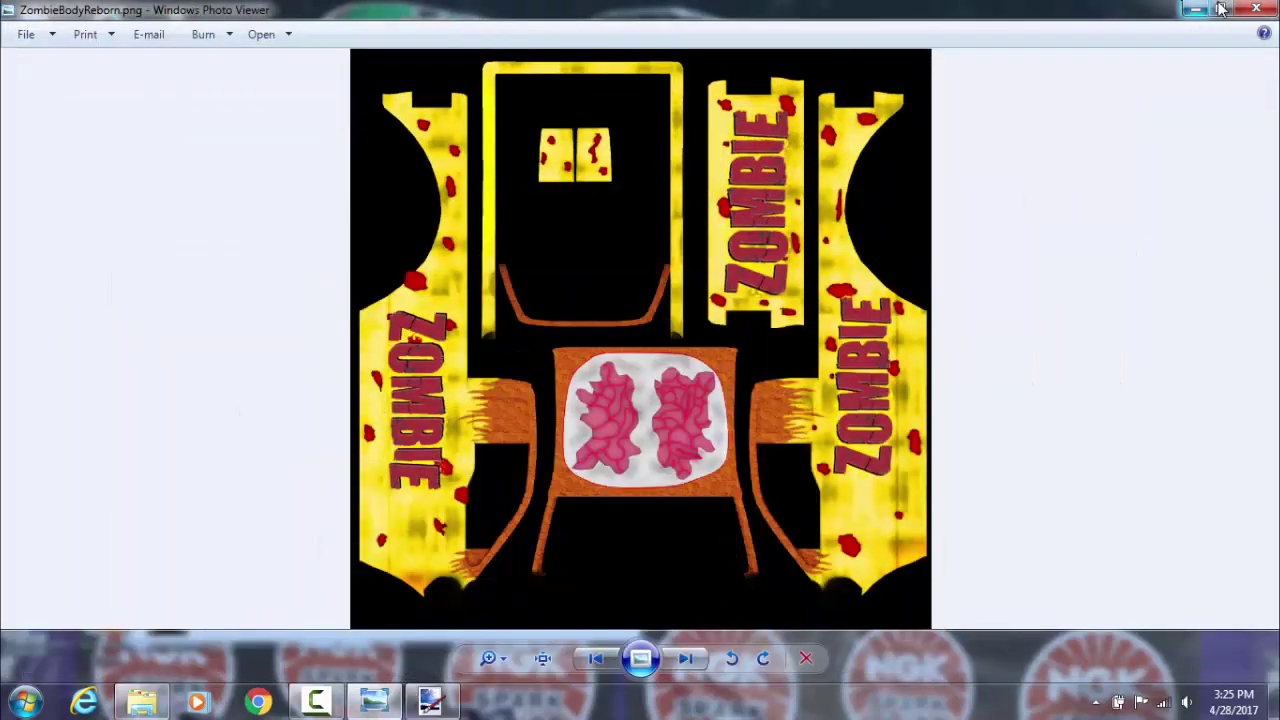
Close Windows Photo Viewer and the vehicles Explorer window, then start Rigs of Rods V.38.67.
left_click(1256, 8)
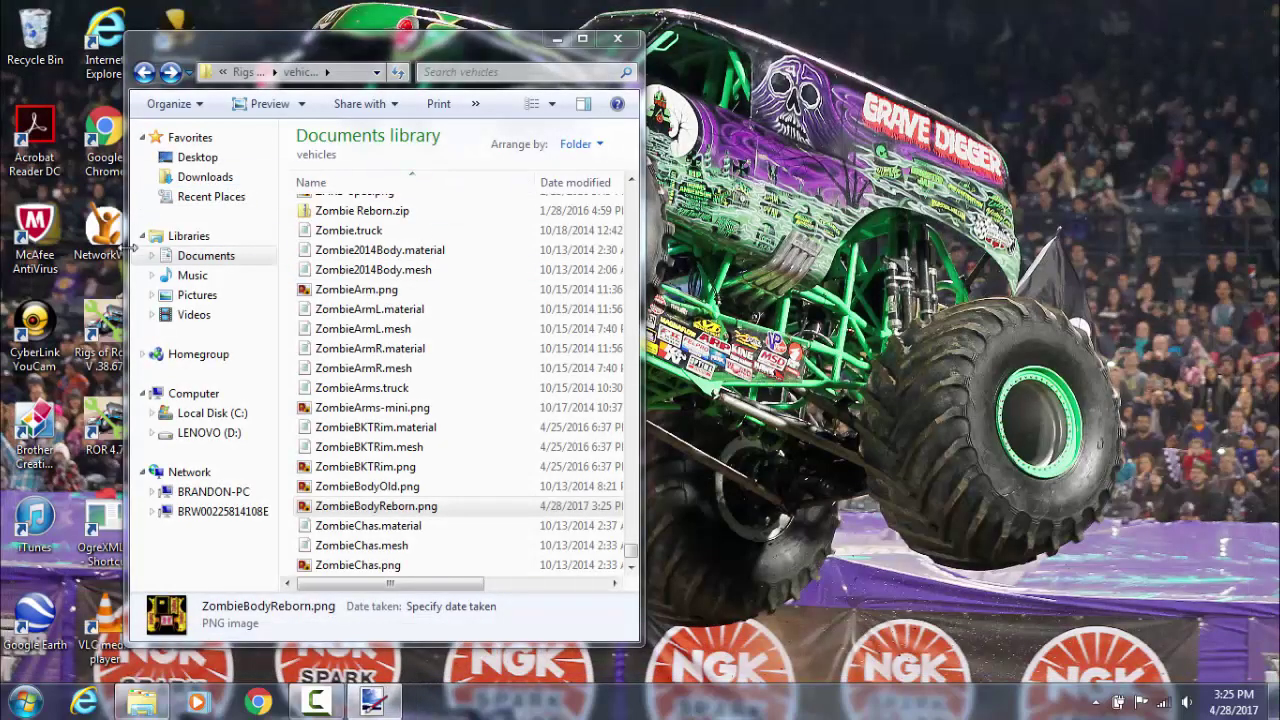
left_click_drag(222, 48, 428, 57)
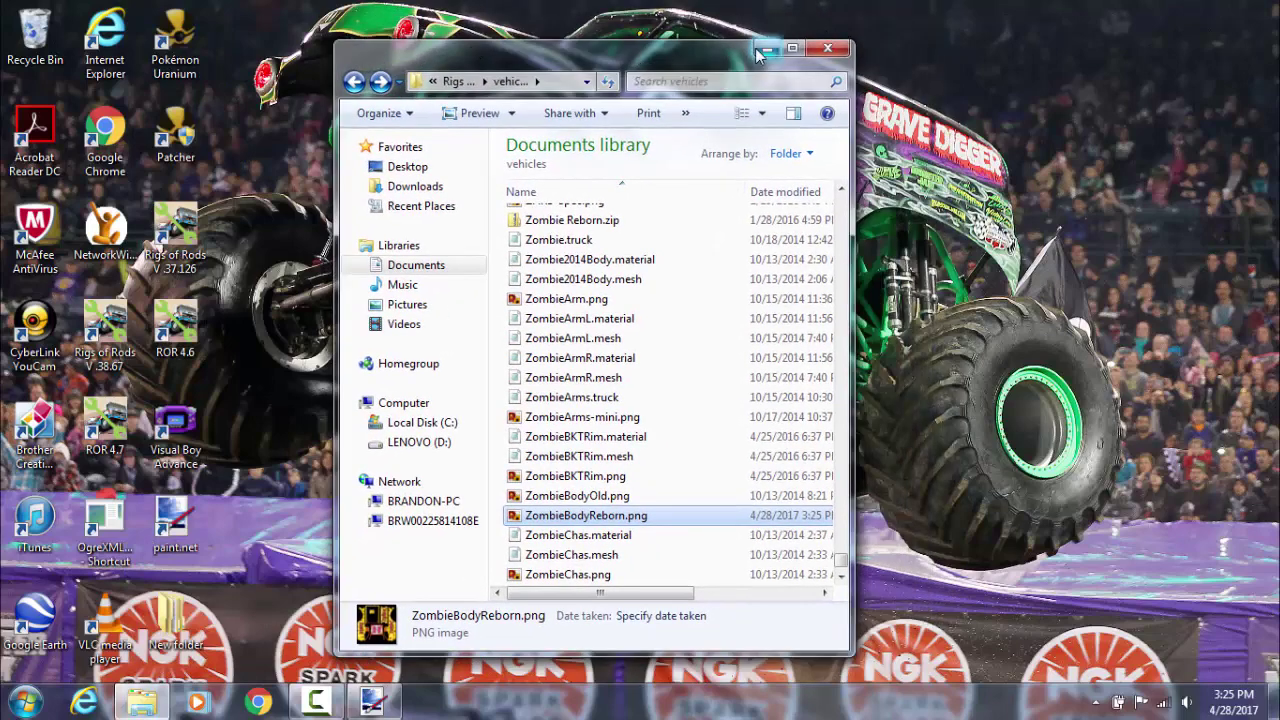
left_click(827, 48)
double_click(125, 340)
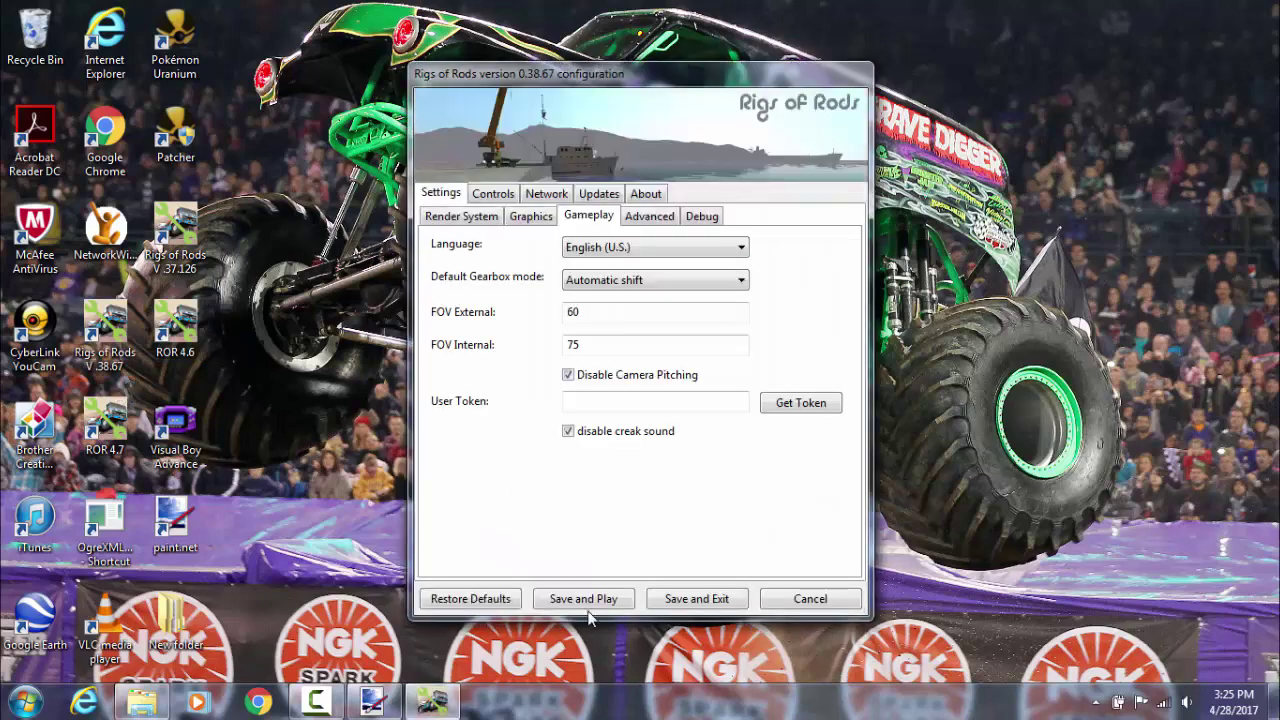
Save and Play, then load the Anaheim 2014 Freestyle (Show 1) terrain.
left_click(590, 606)
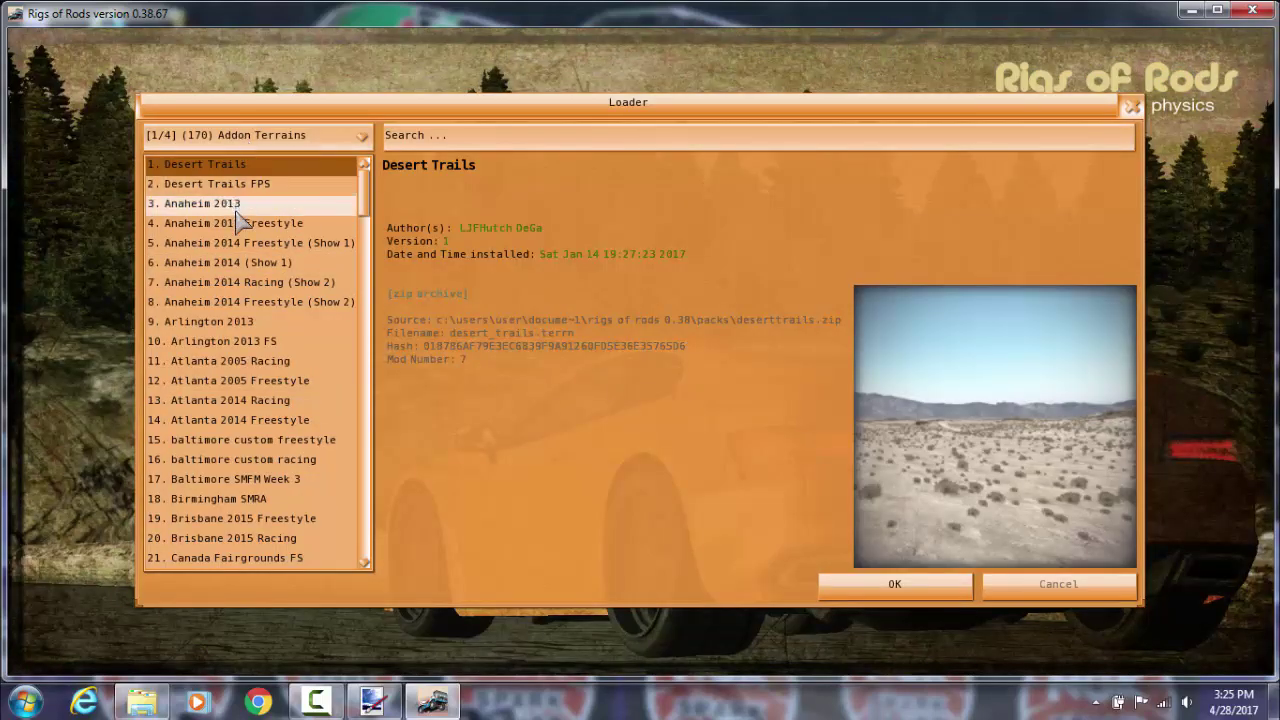
left_click(255, 248)
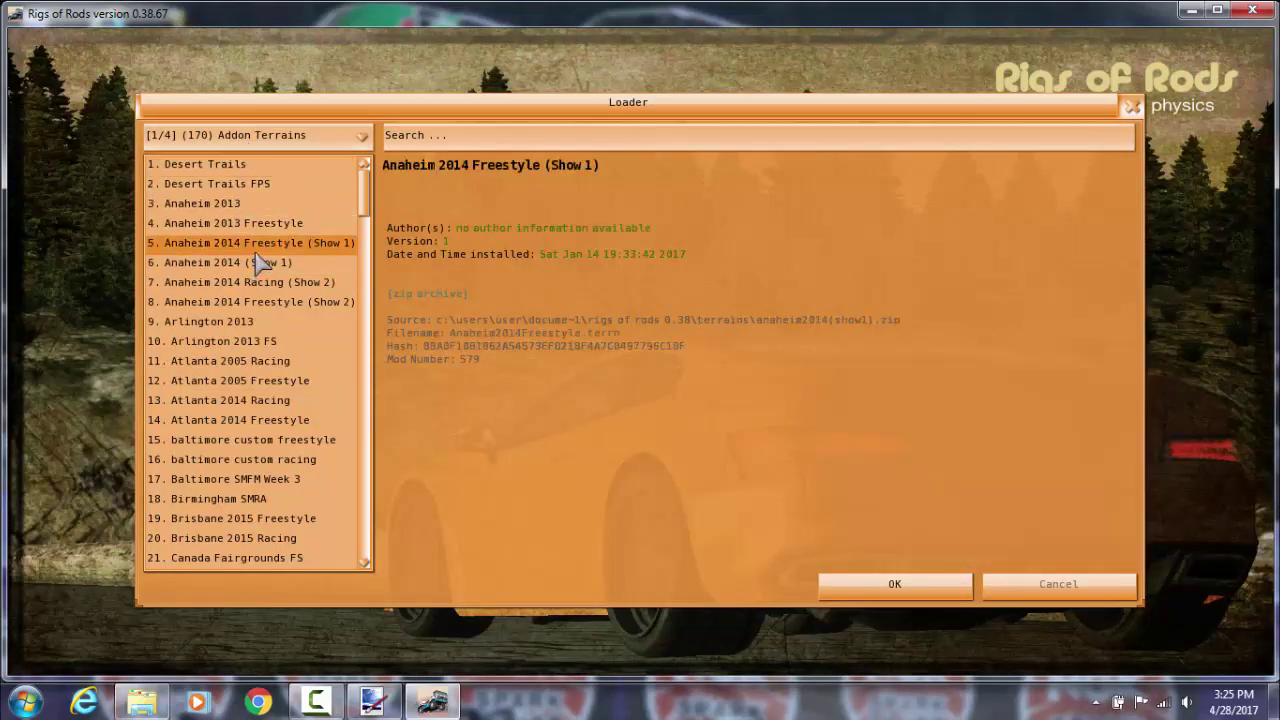
left_click(935, 590)
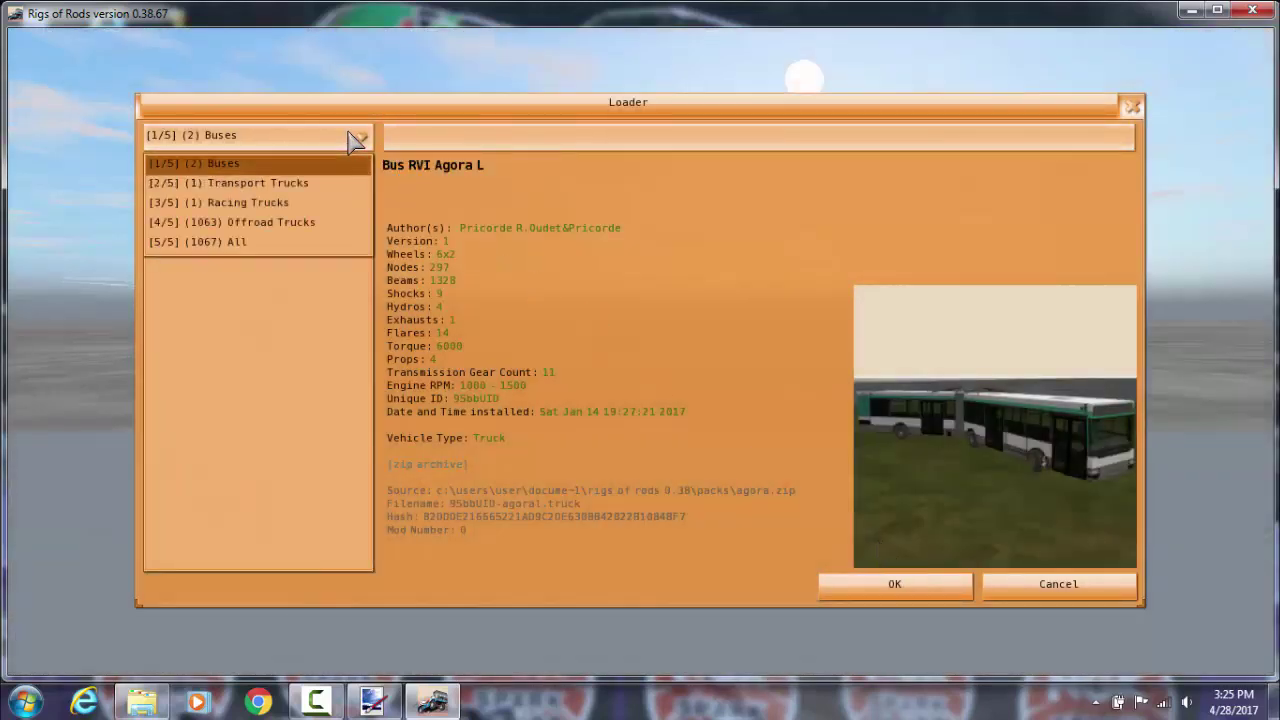
Search 'zombie' in the Loader and spawn the Zombie (Arms) truck.
left_click(409, 148)
type("zombie")
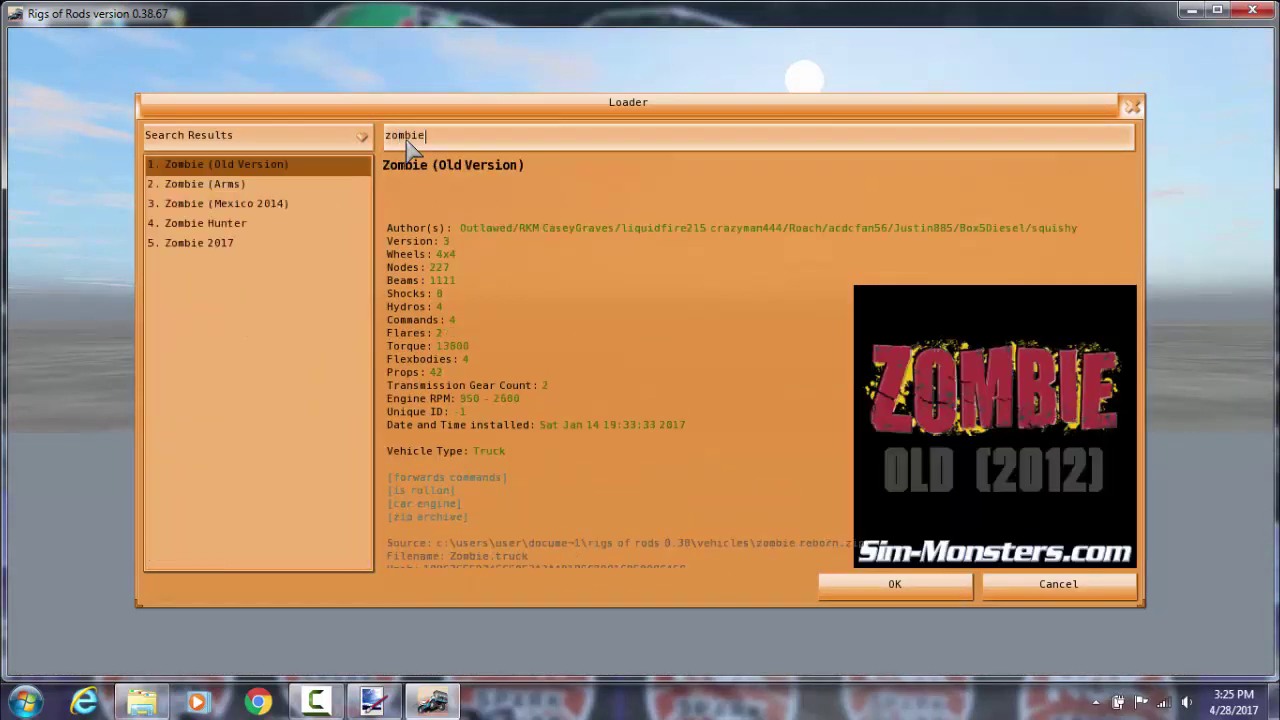
key("Down")
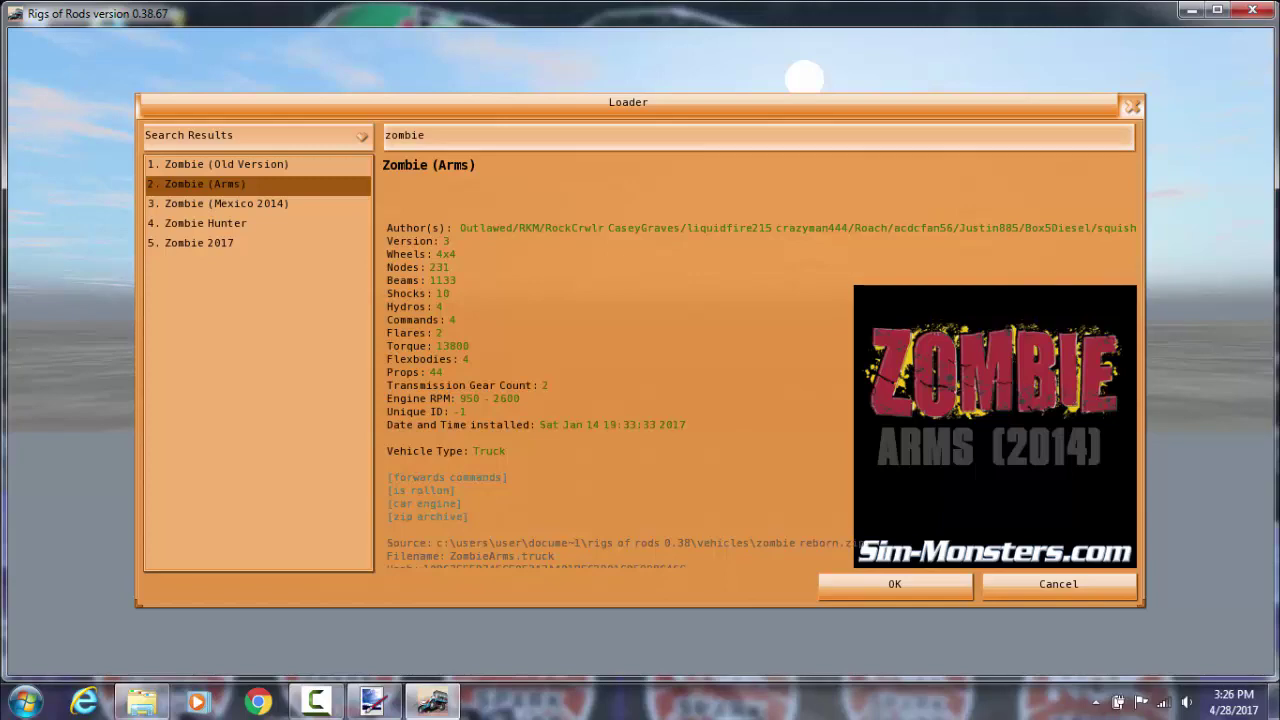
key("Return")
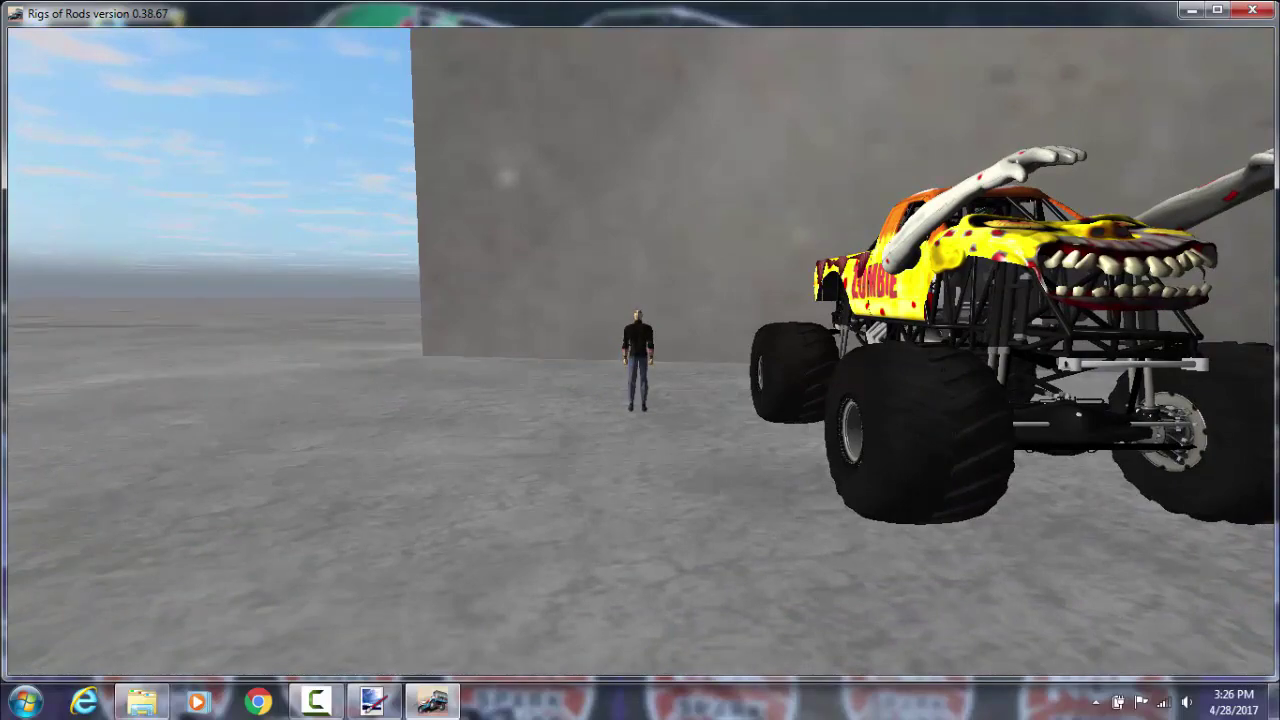
Orbit the camera around the Zombie truck to view its yellow skin from front and side.
key("Left")
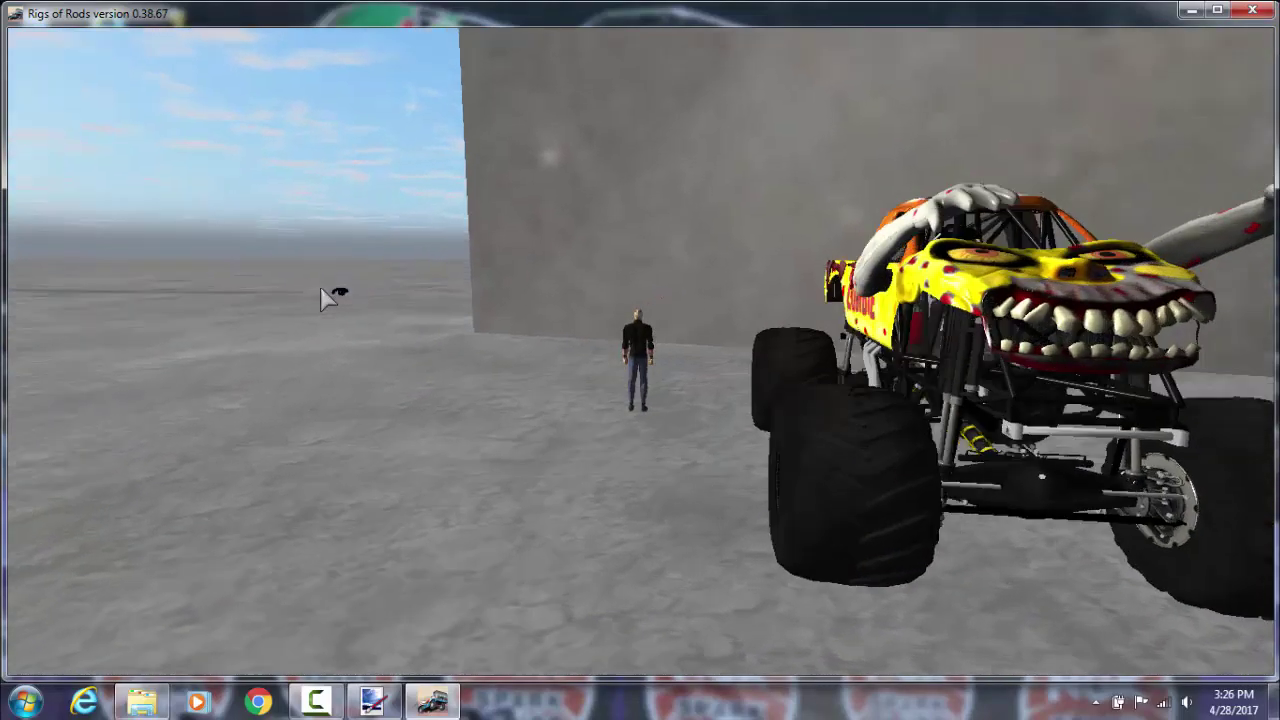
key("Return")
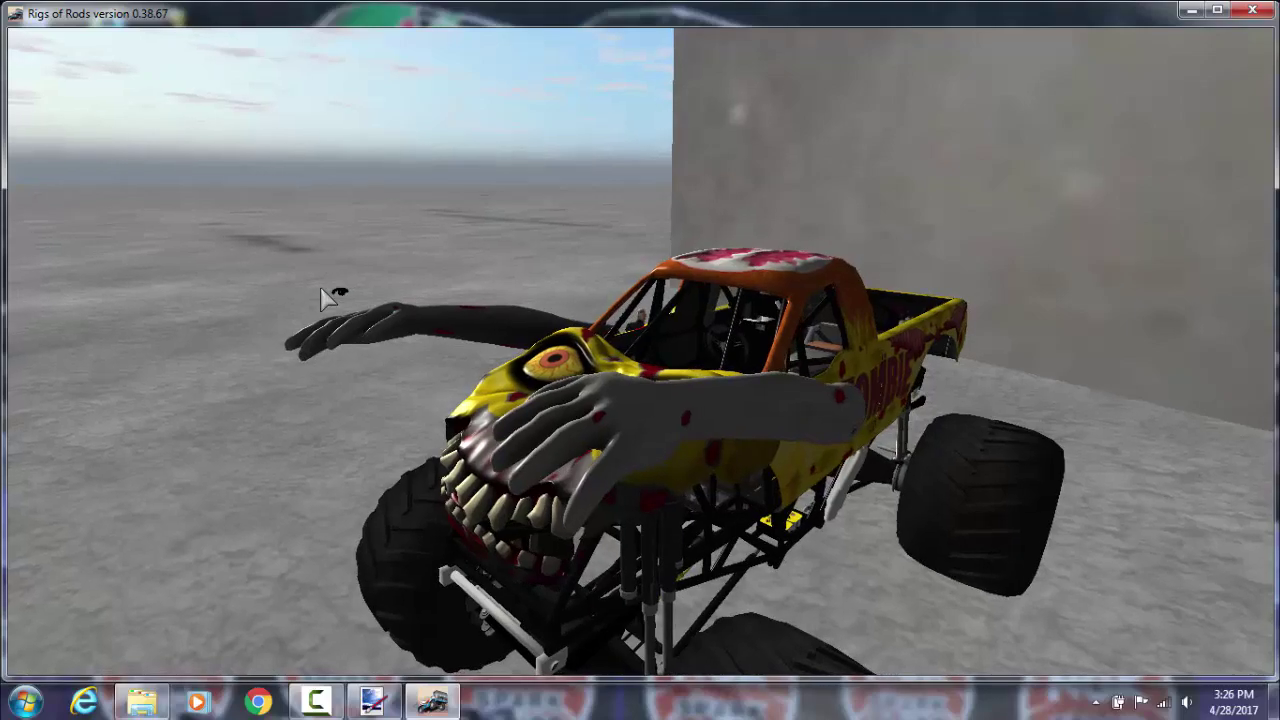
key("Left")
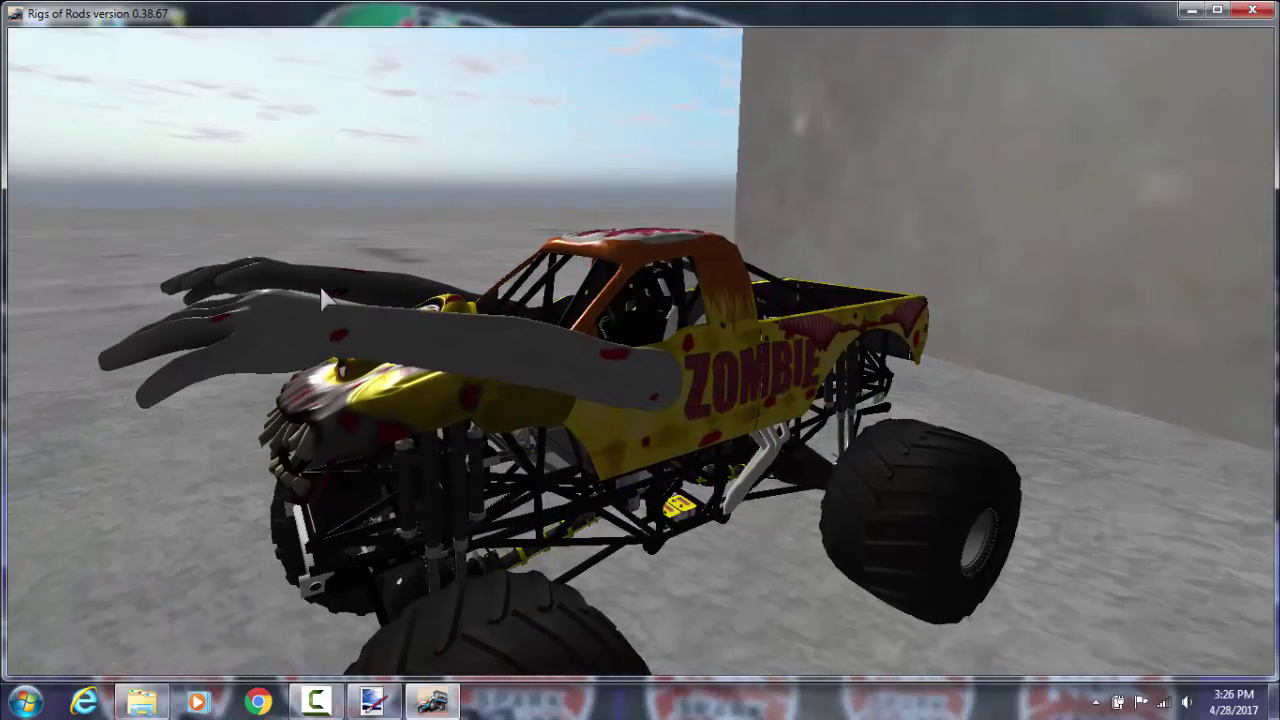
key("Left")
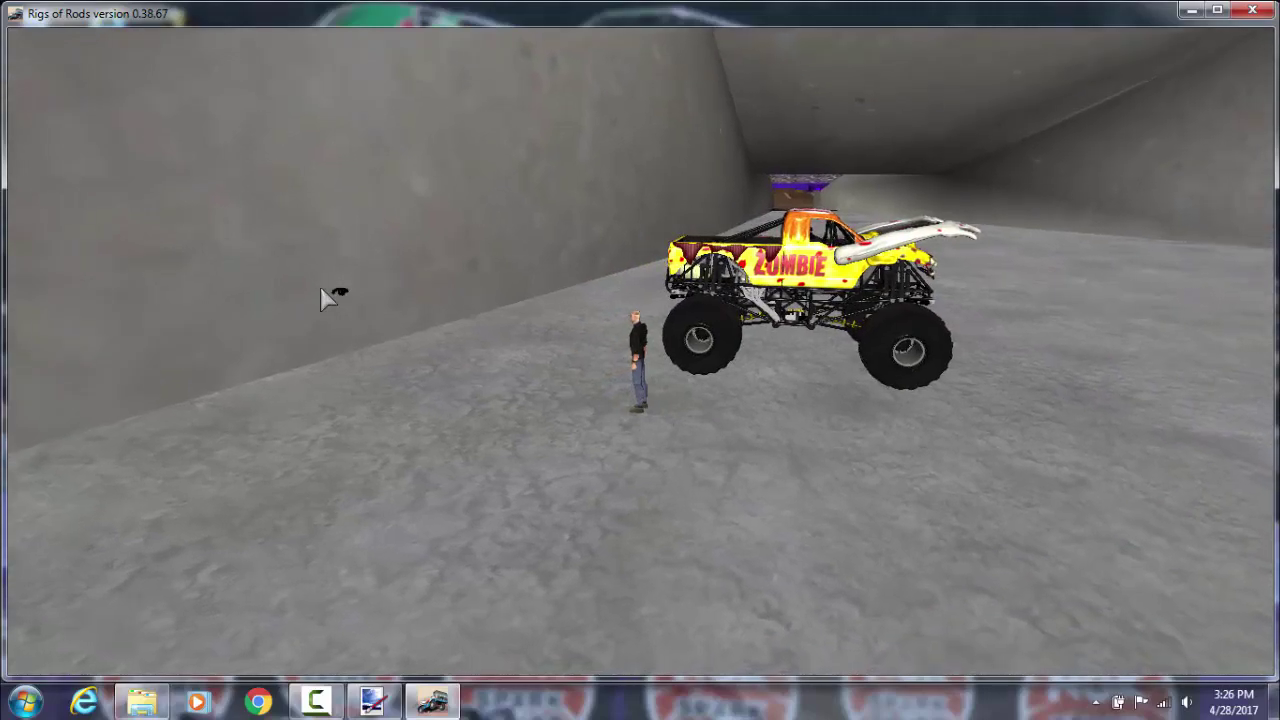
Enter the truck with E and drive it across the arena floor.
key("e")
key("Up")
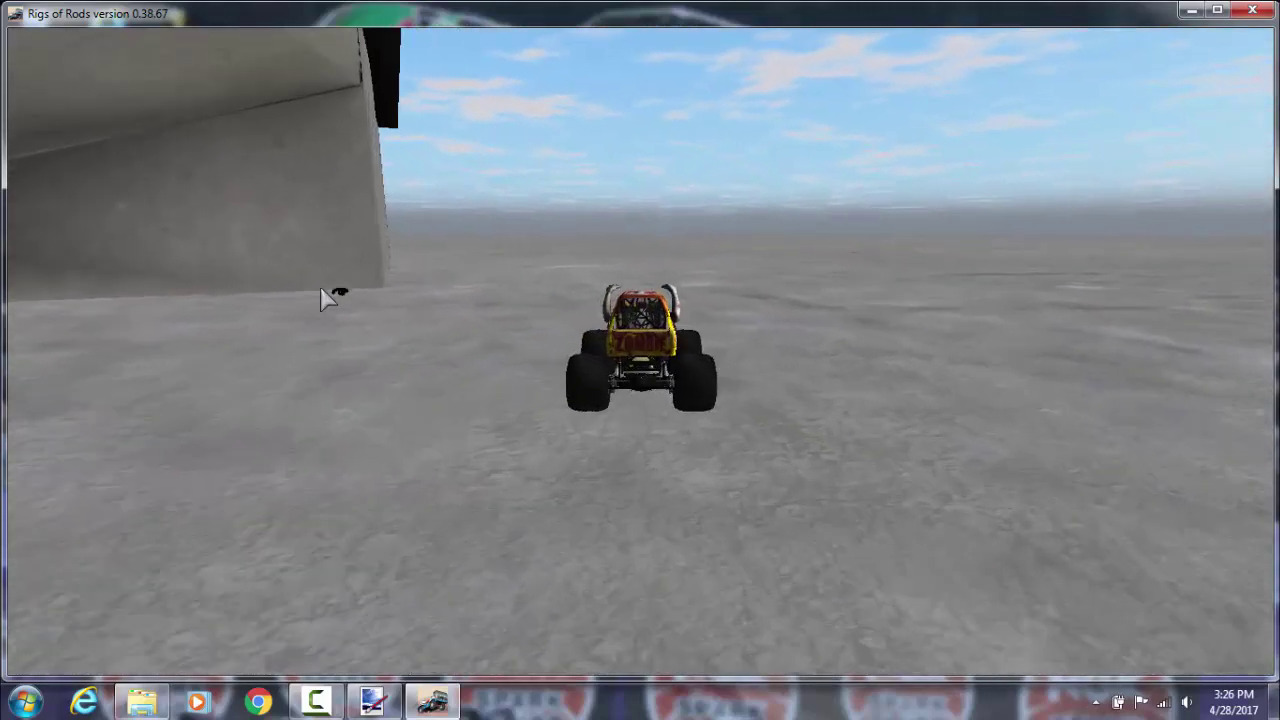
key("Down")
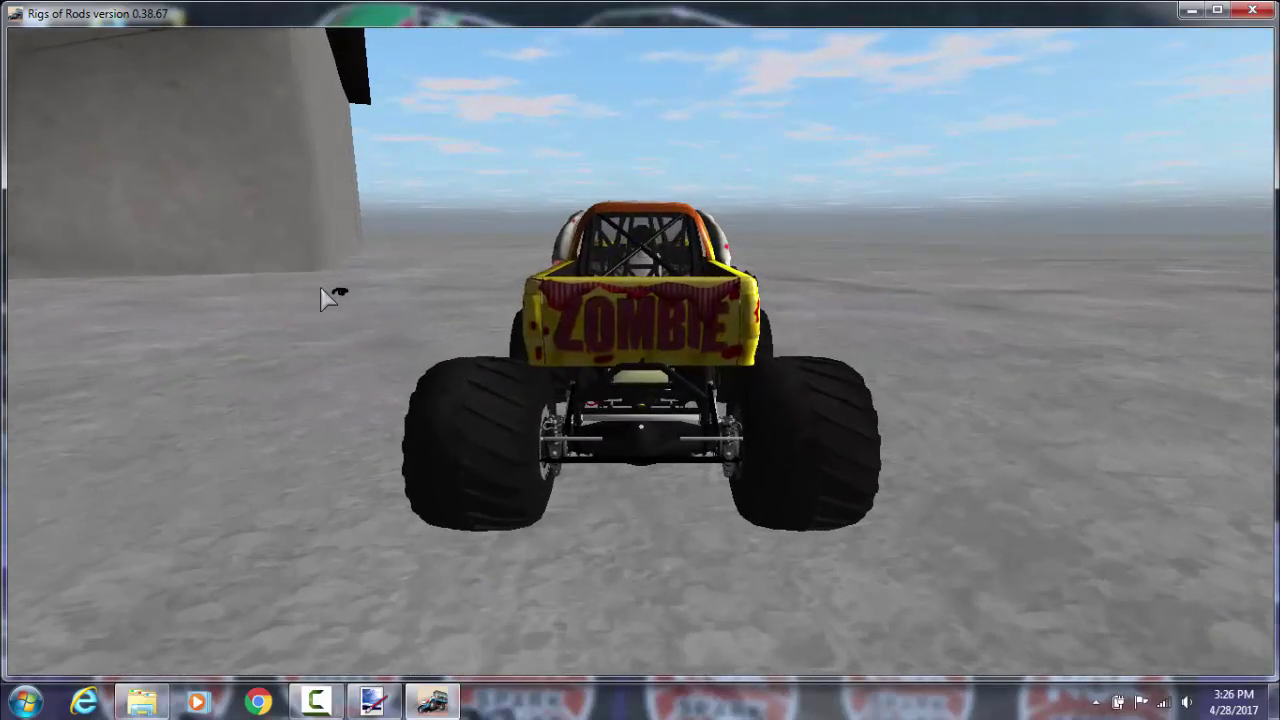